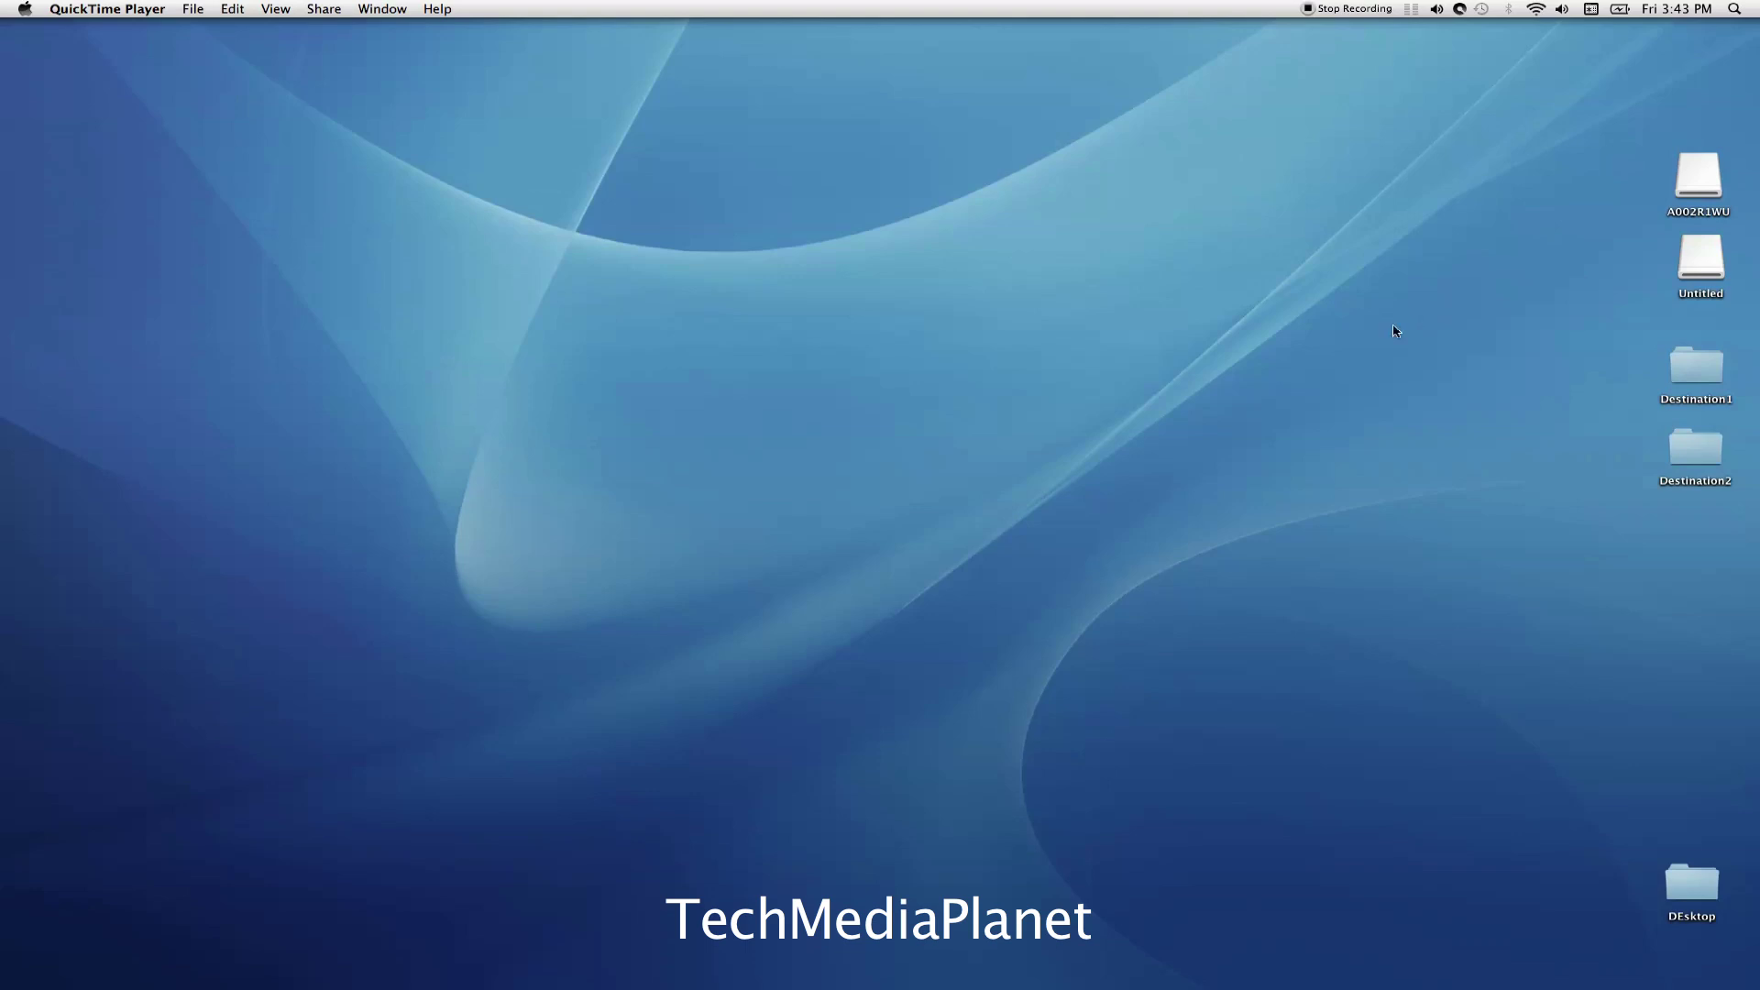
Launch ShotPut Pro and refresh the drive list so A002R1WU and Untitled appear.
{"action": "left_click", "coordinate": [853, 968]}
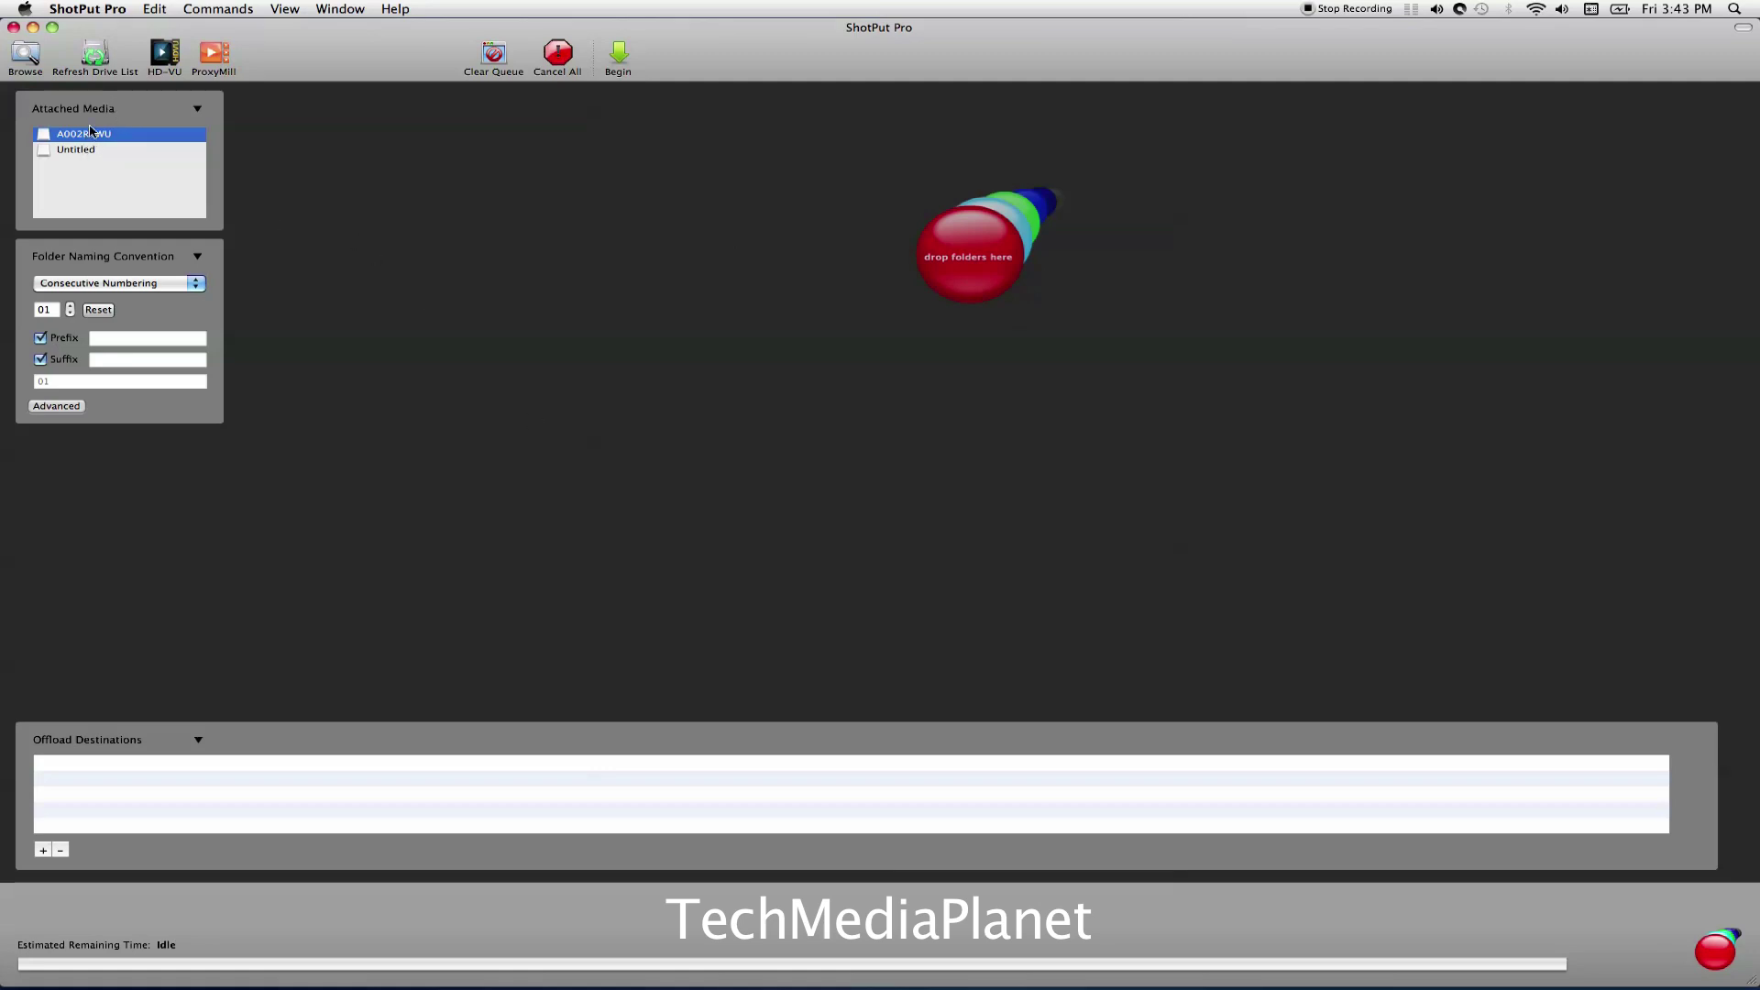
{"action": "left_click", "coordinate": [96, 55]}
{"action": "left_click", "coordinate": [95, 55]}
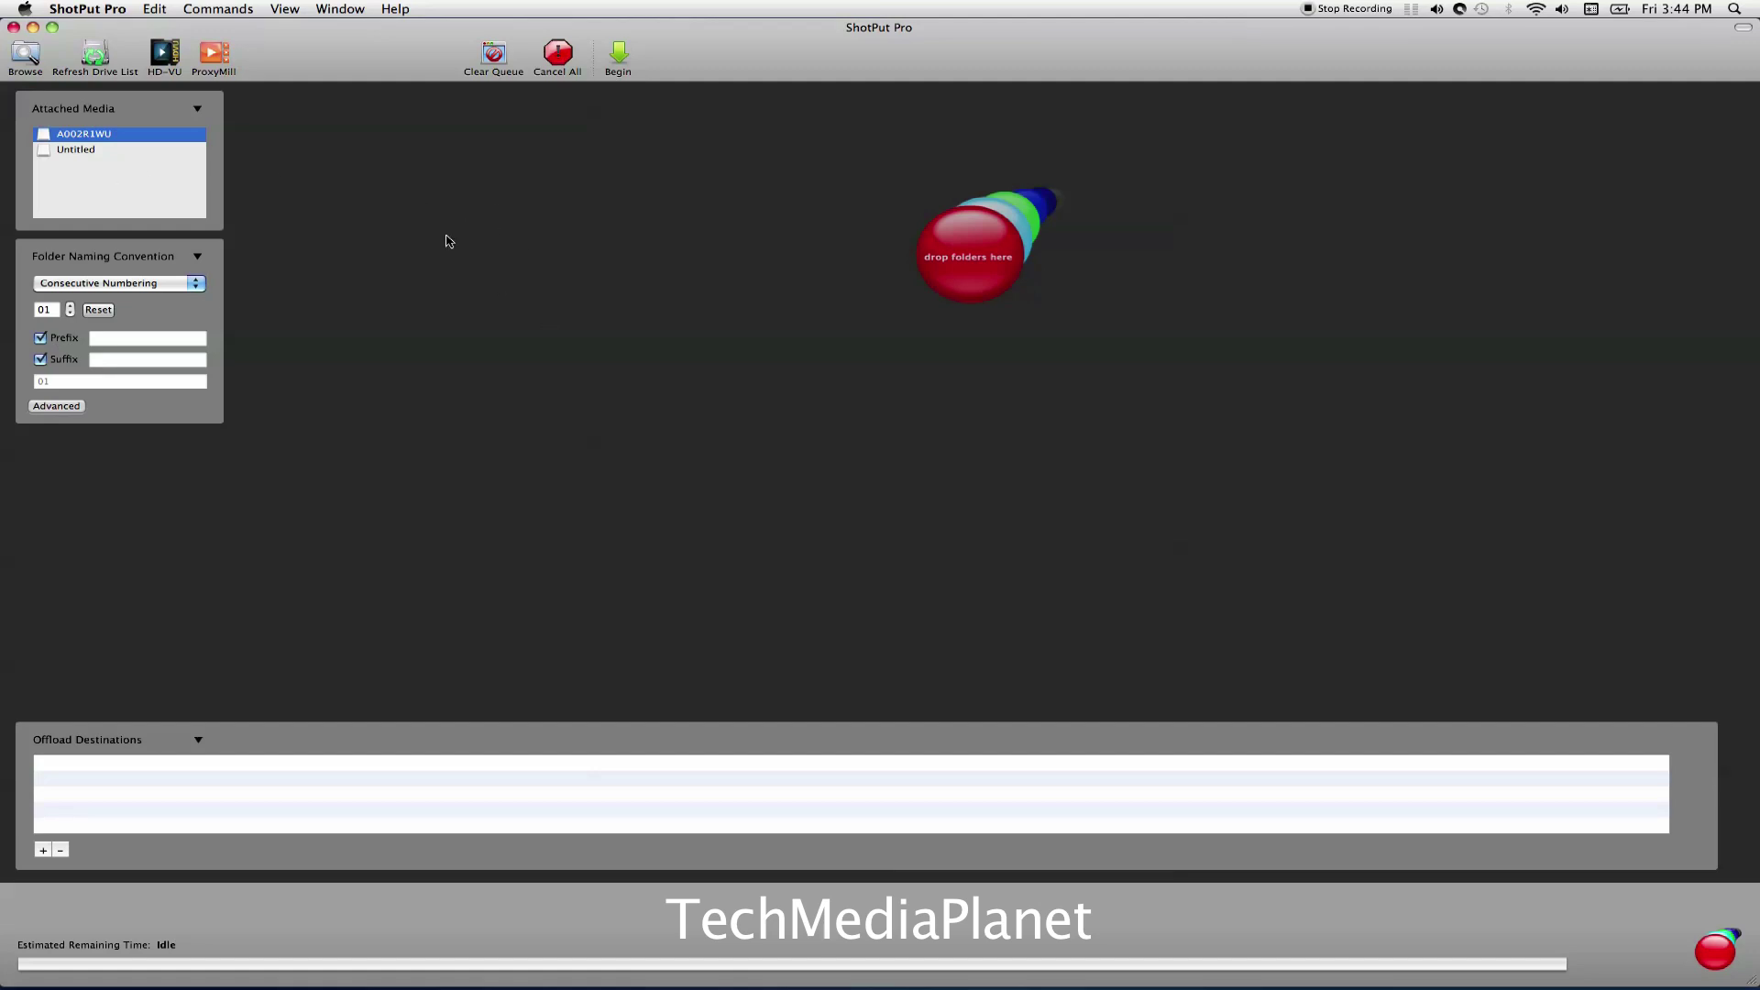
Open General preferences (Manual offload, 3 simultaneous files, MD5) and move the window up-left.
{"action": "left_click", "coordinate": [105, 12]}
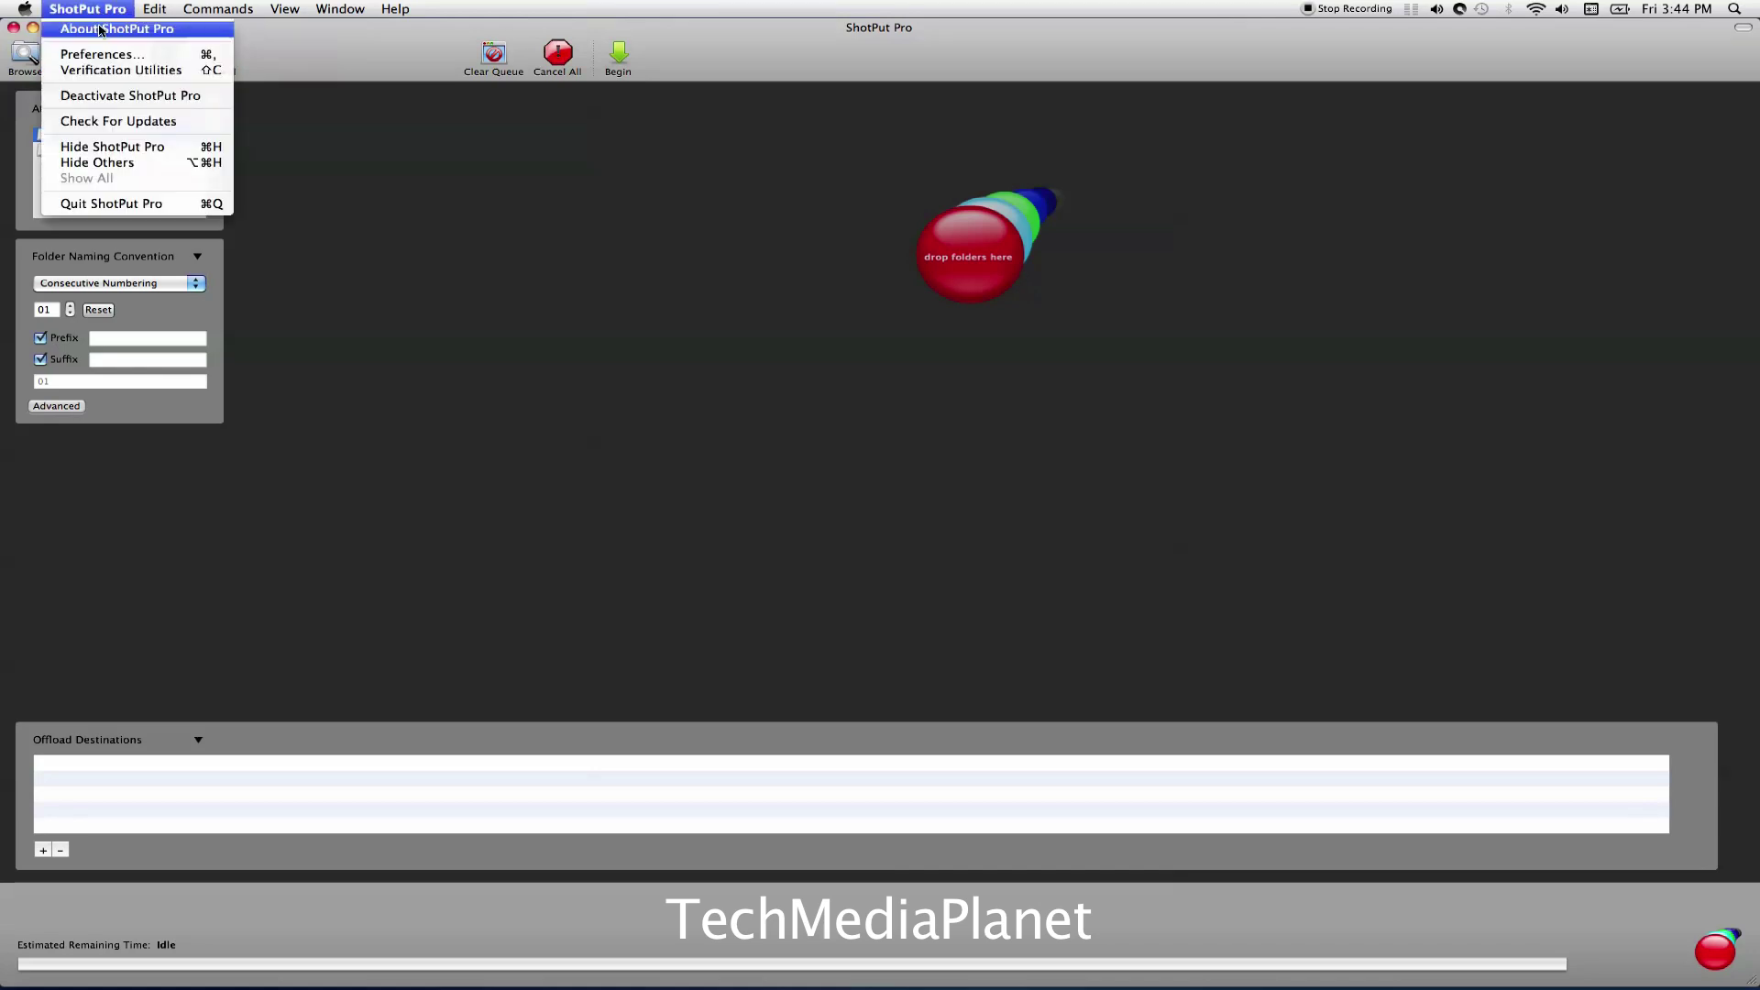
{"action": "left_click", "coordinate": [99, 56]}
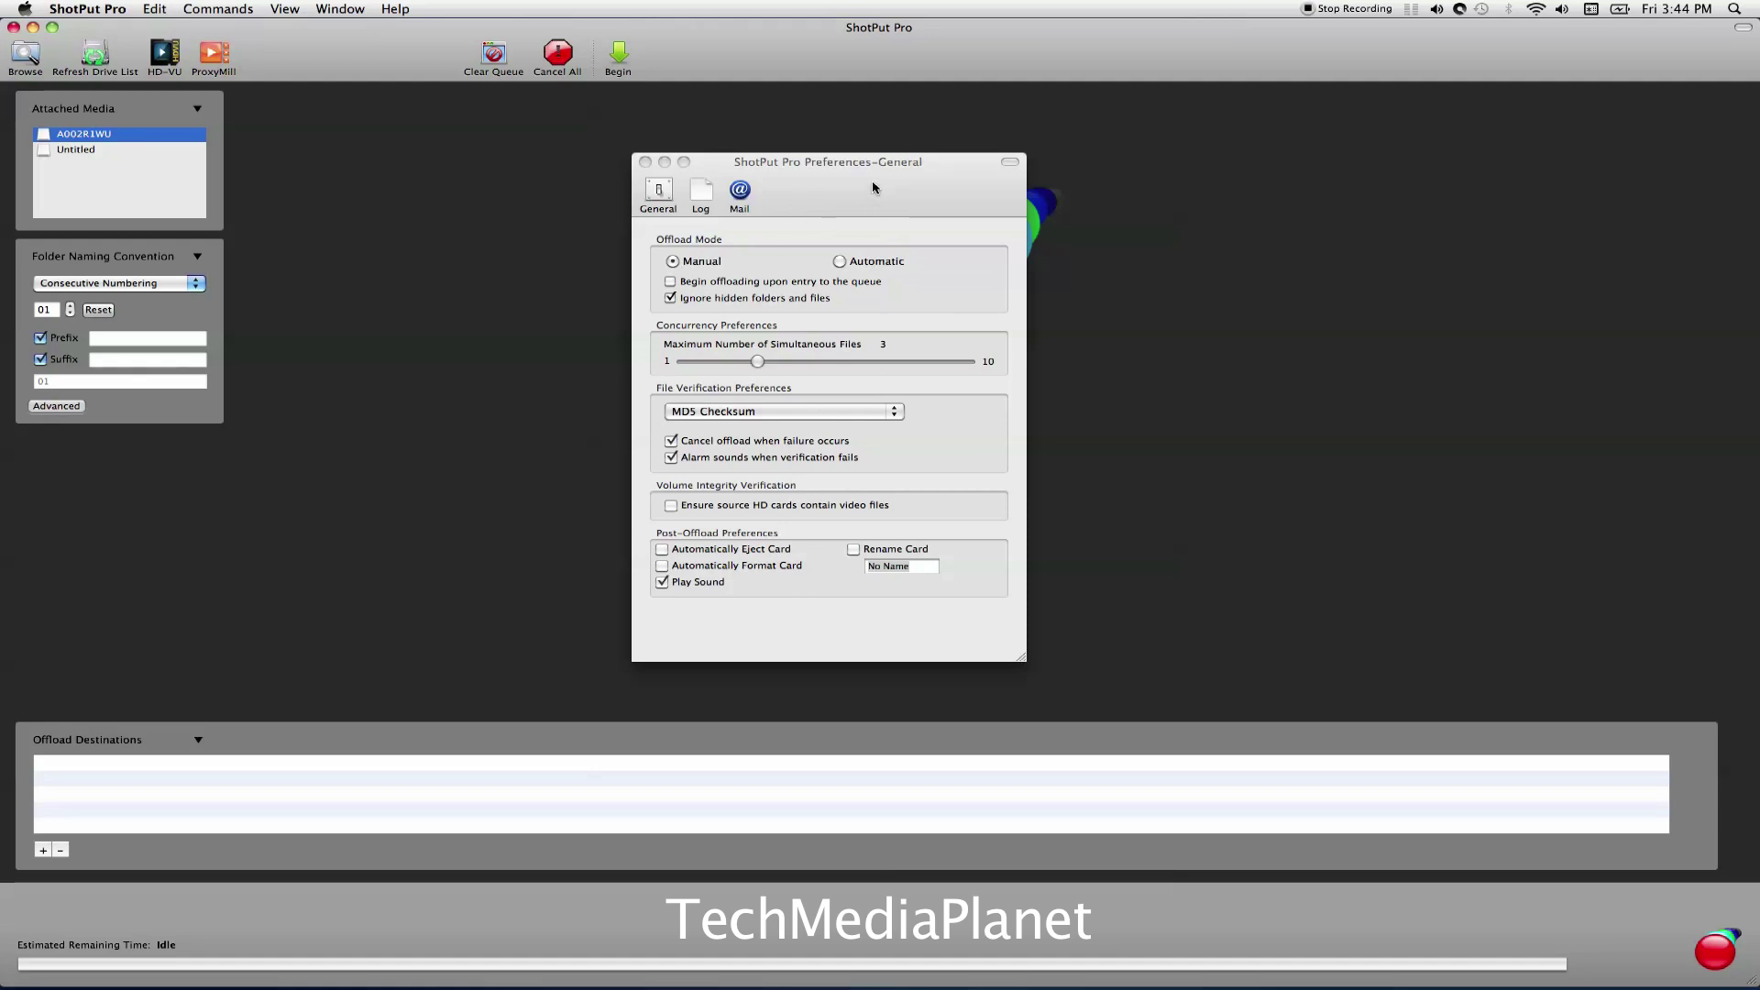
{"action": "left_click_drag", "start_coordinate": [872, 187], "coordinate": [691, 171]}
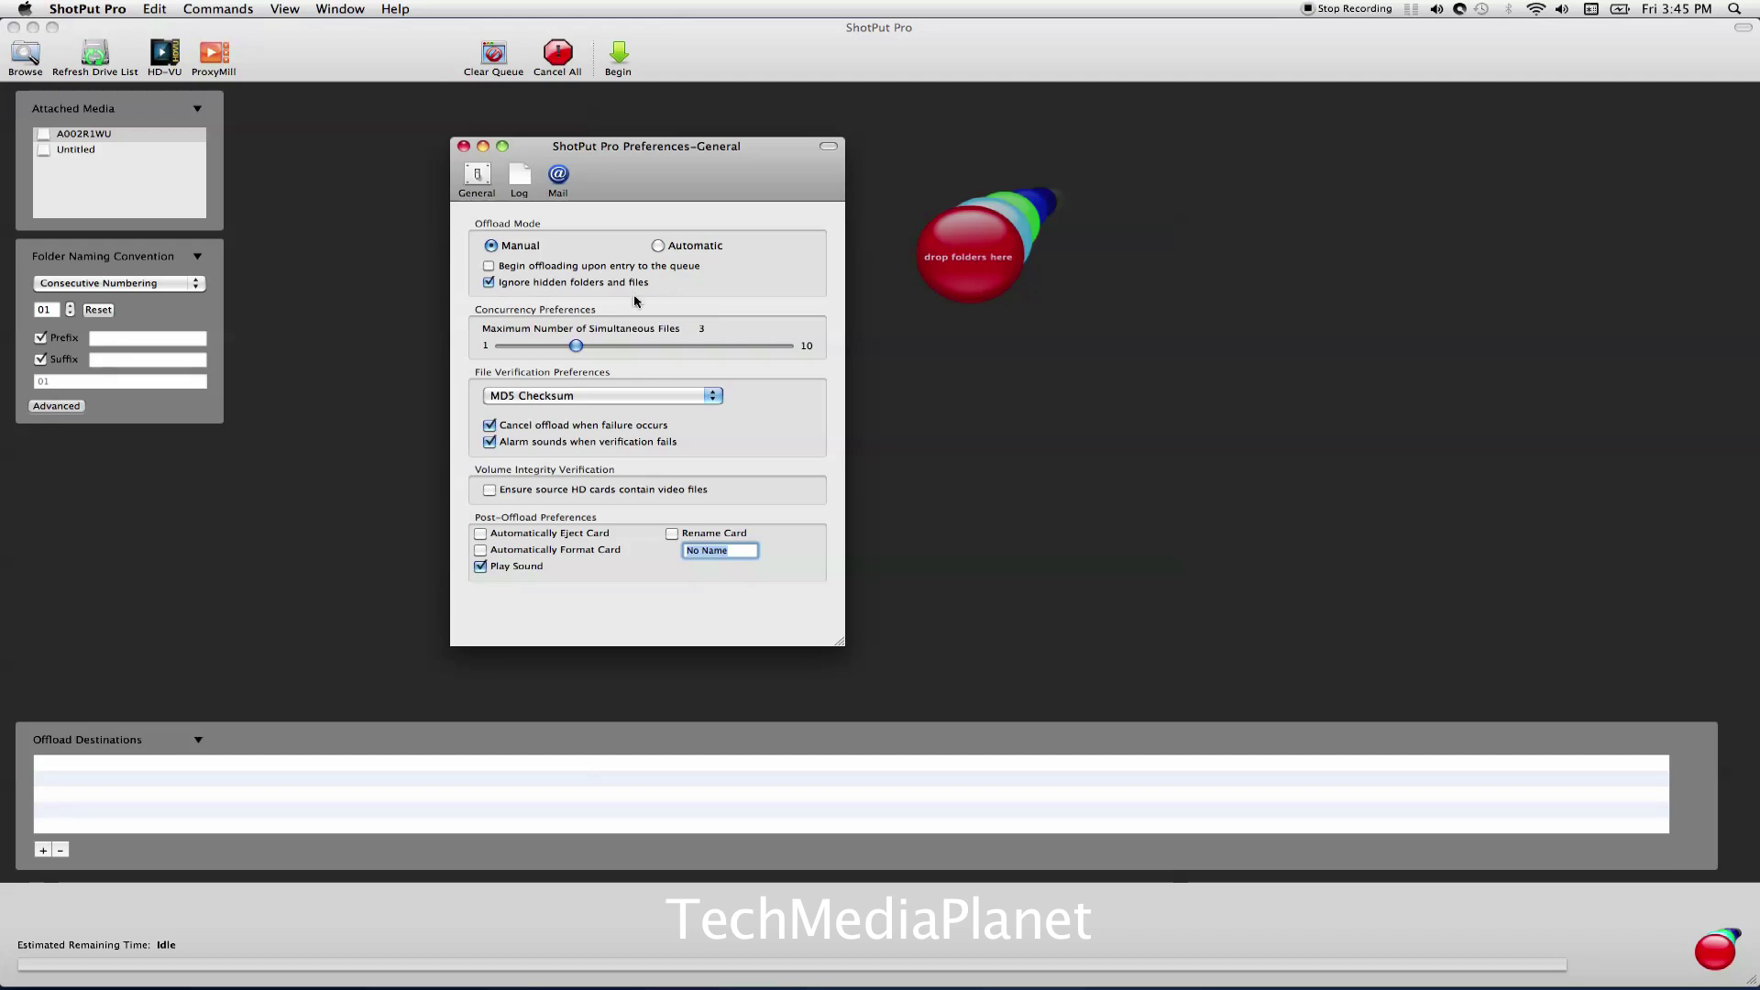
{"action": "left_click_drag", "start_coordinate": [578, 350], "coordinate": [489, 346]}
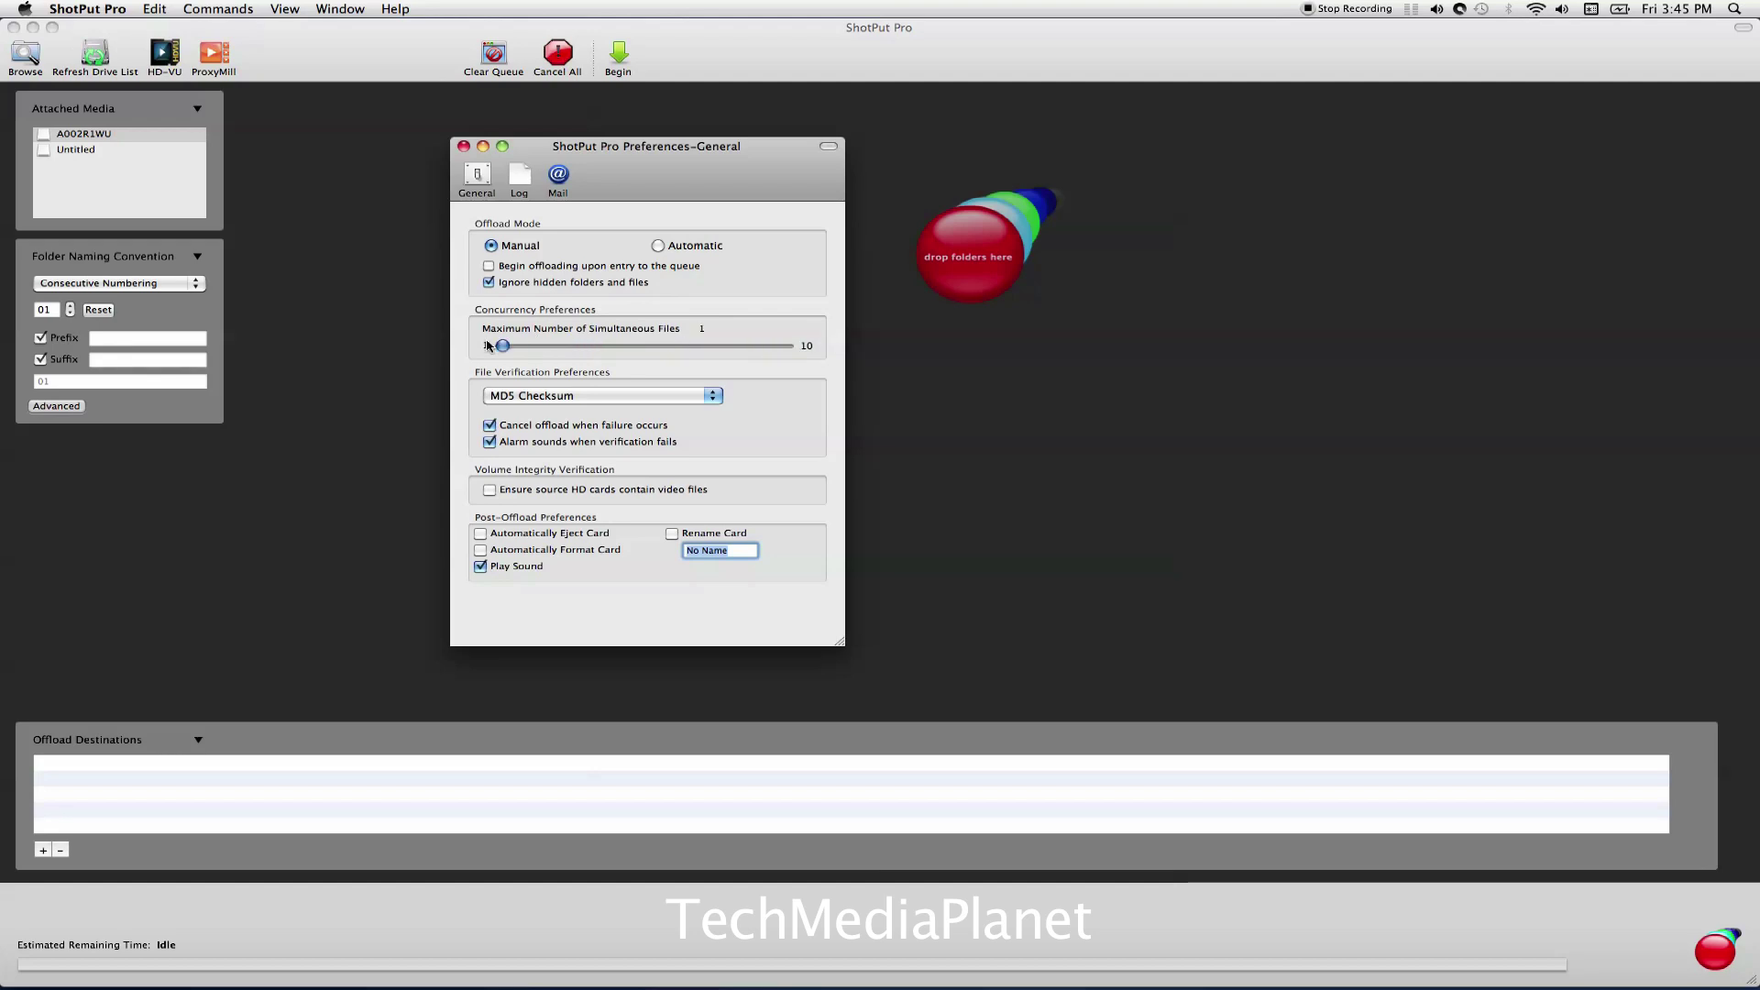
{"action": "left_click_drag", "start_coordinate": [489, 345], "coordinate": [578, 346]}
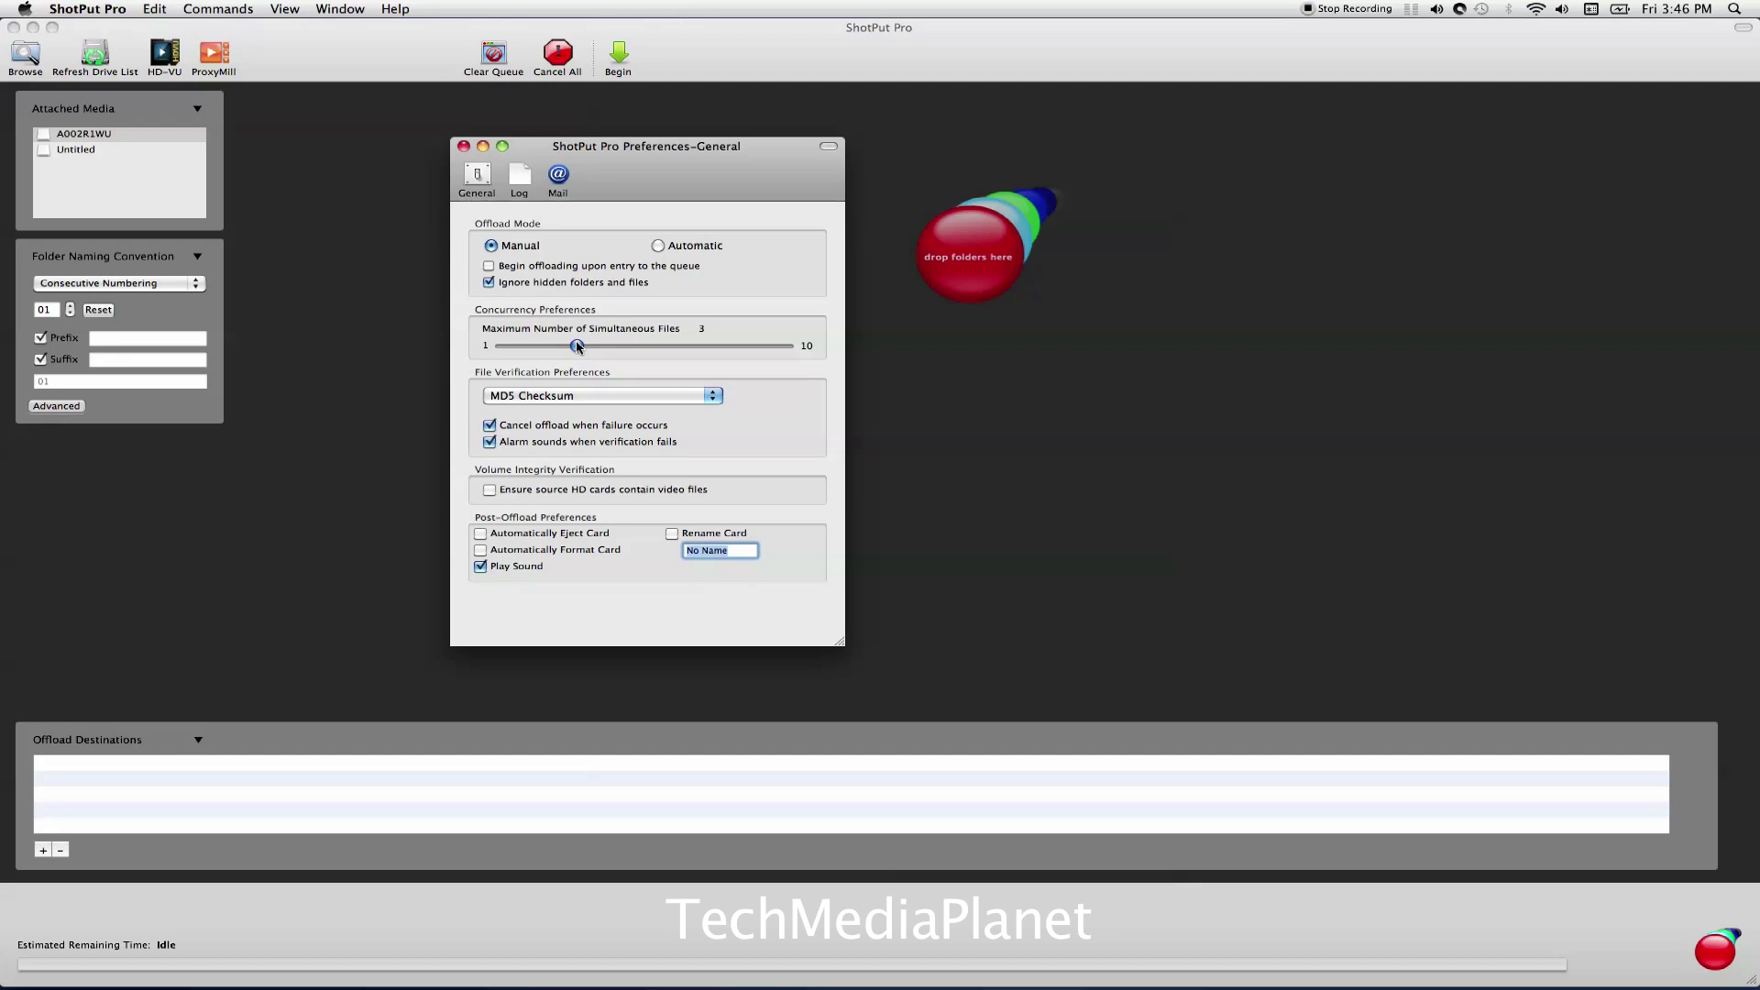
{"action": "mouse_move", "coordinate": [578, 346]}
{"action": "left_mouse_down"}
{"action": "mouse_move", "coordinate": [739, 357]}
{"action": "mouse_move", "coordinate": [566, 354]}
{"action": "mouse_move", "coordinate": [645, 365]}
{"action": "mouse_move", "coordinate": [574, 368]}
{"action": "left_mouse_up"}
{"action": "left_click", "coordinate": [713, 396]}
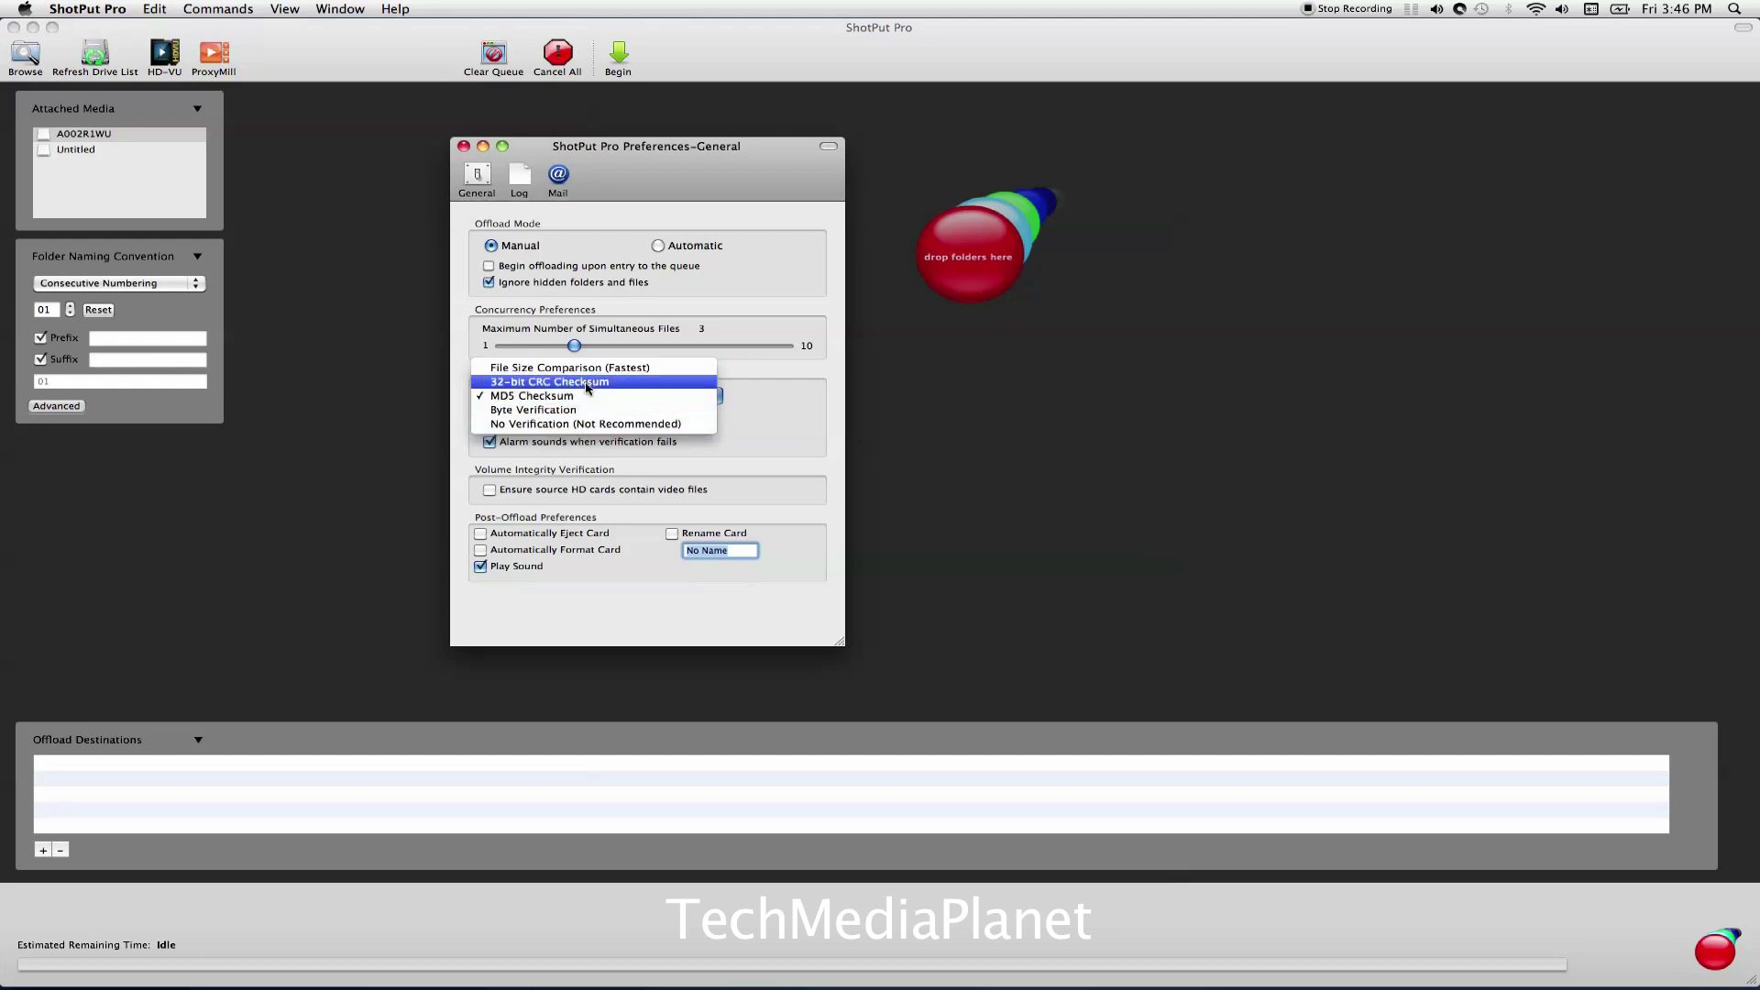
{"action": "left_click", "coordinate": [552, 401]}
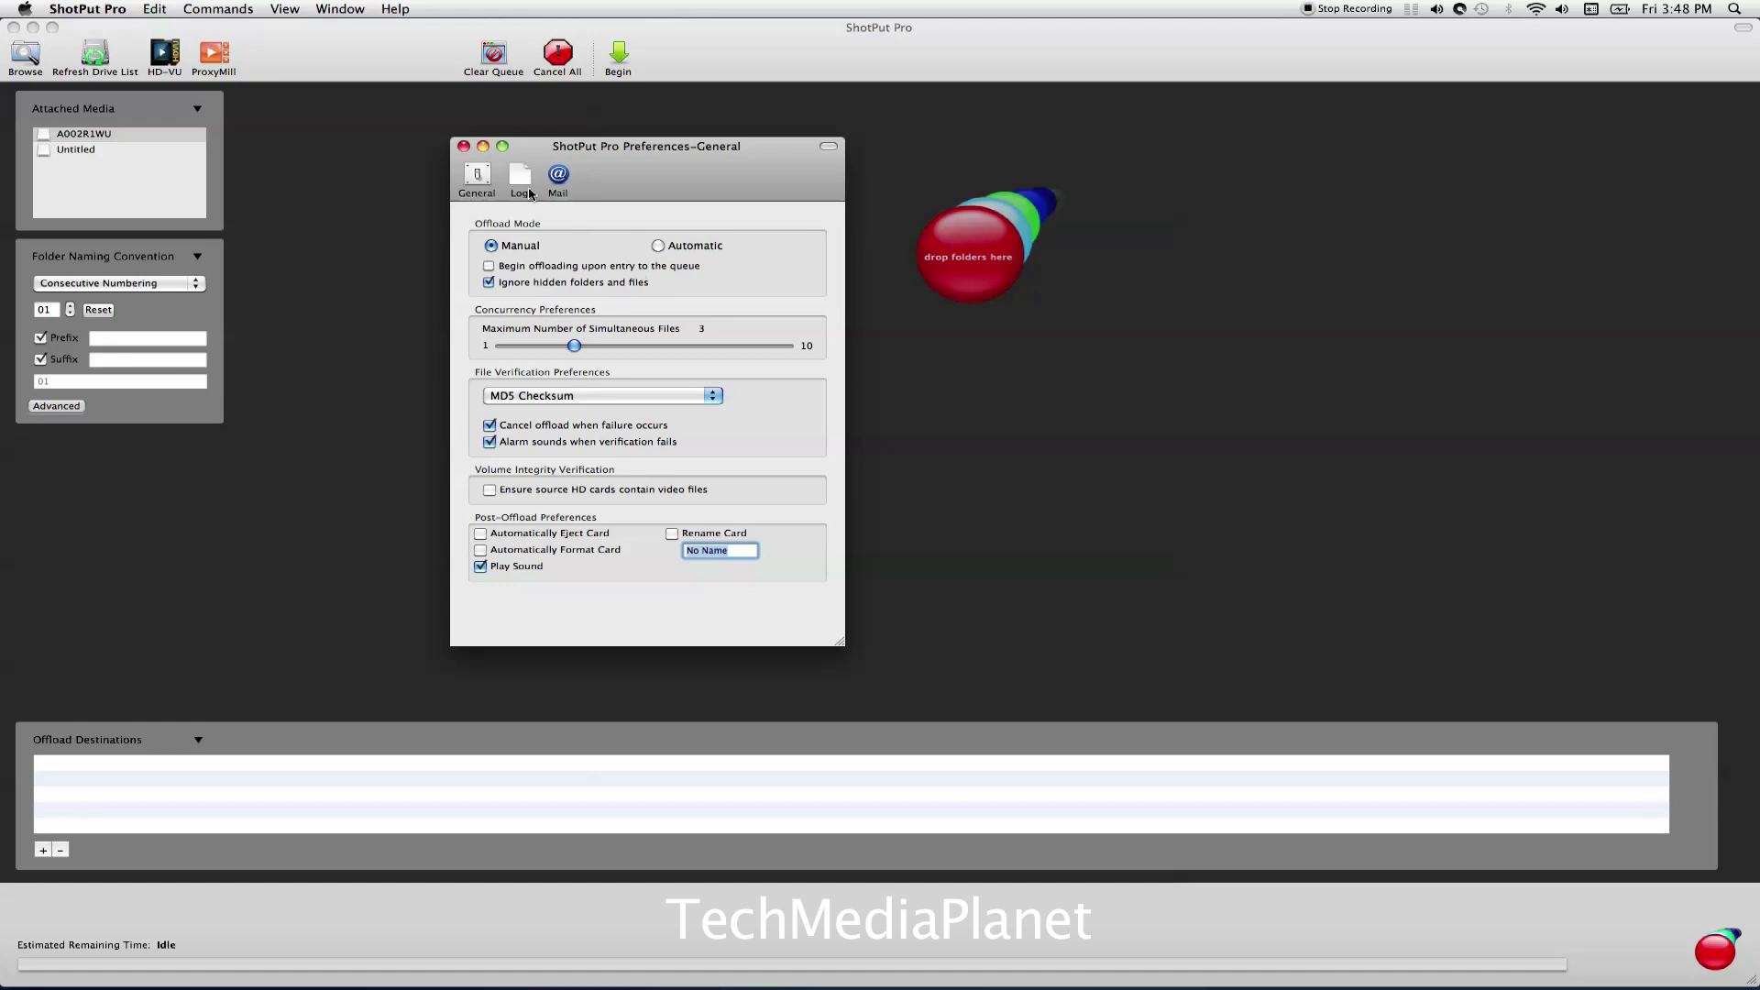
Keep log auto-save, Verbose Logging, TXT and Save Log With Offload, then view Mail settings.
{"action": "left_click", "coordinate": [521, 182]}
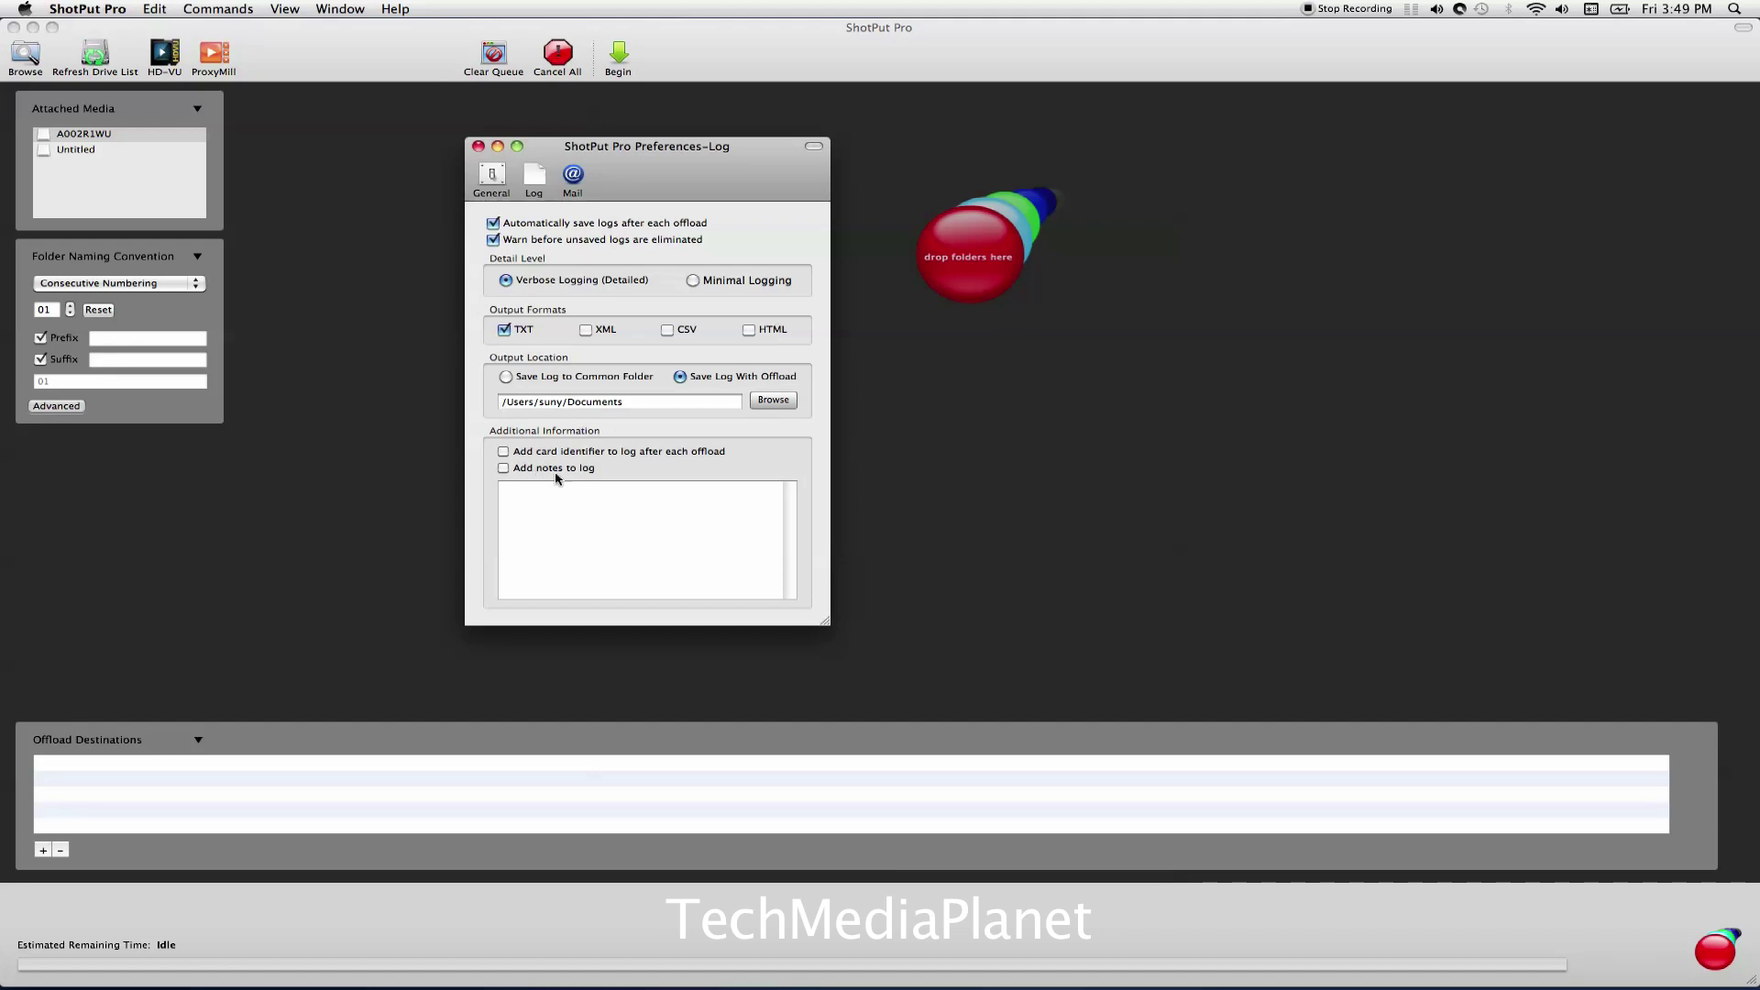
{"action": "left_click", "coordinate": [573, 175]}
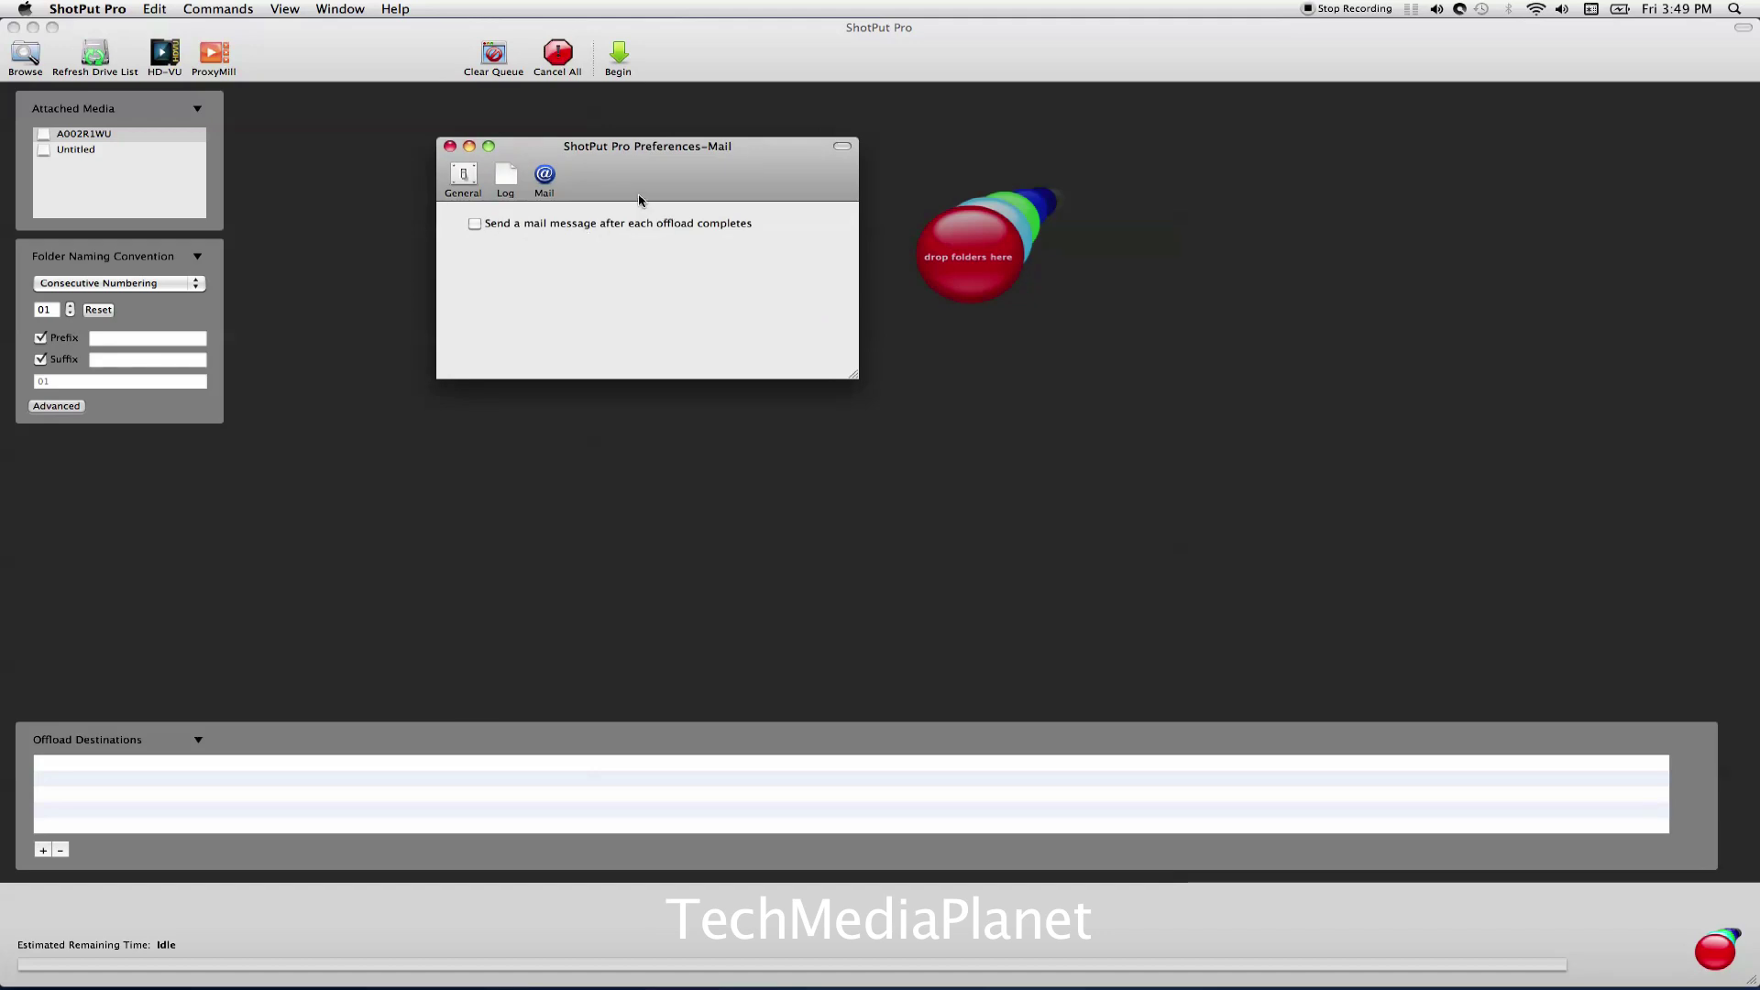
Leave 'Send a mail message' unchecked and close the Preferences window.
{"action": "left_click_drag", "start_coordinate": [632, 185], "coordinate": [619, 220]}
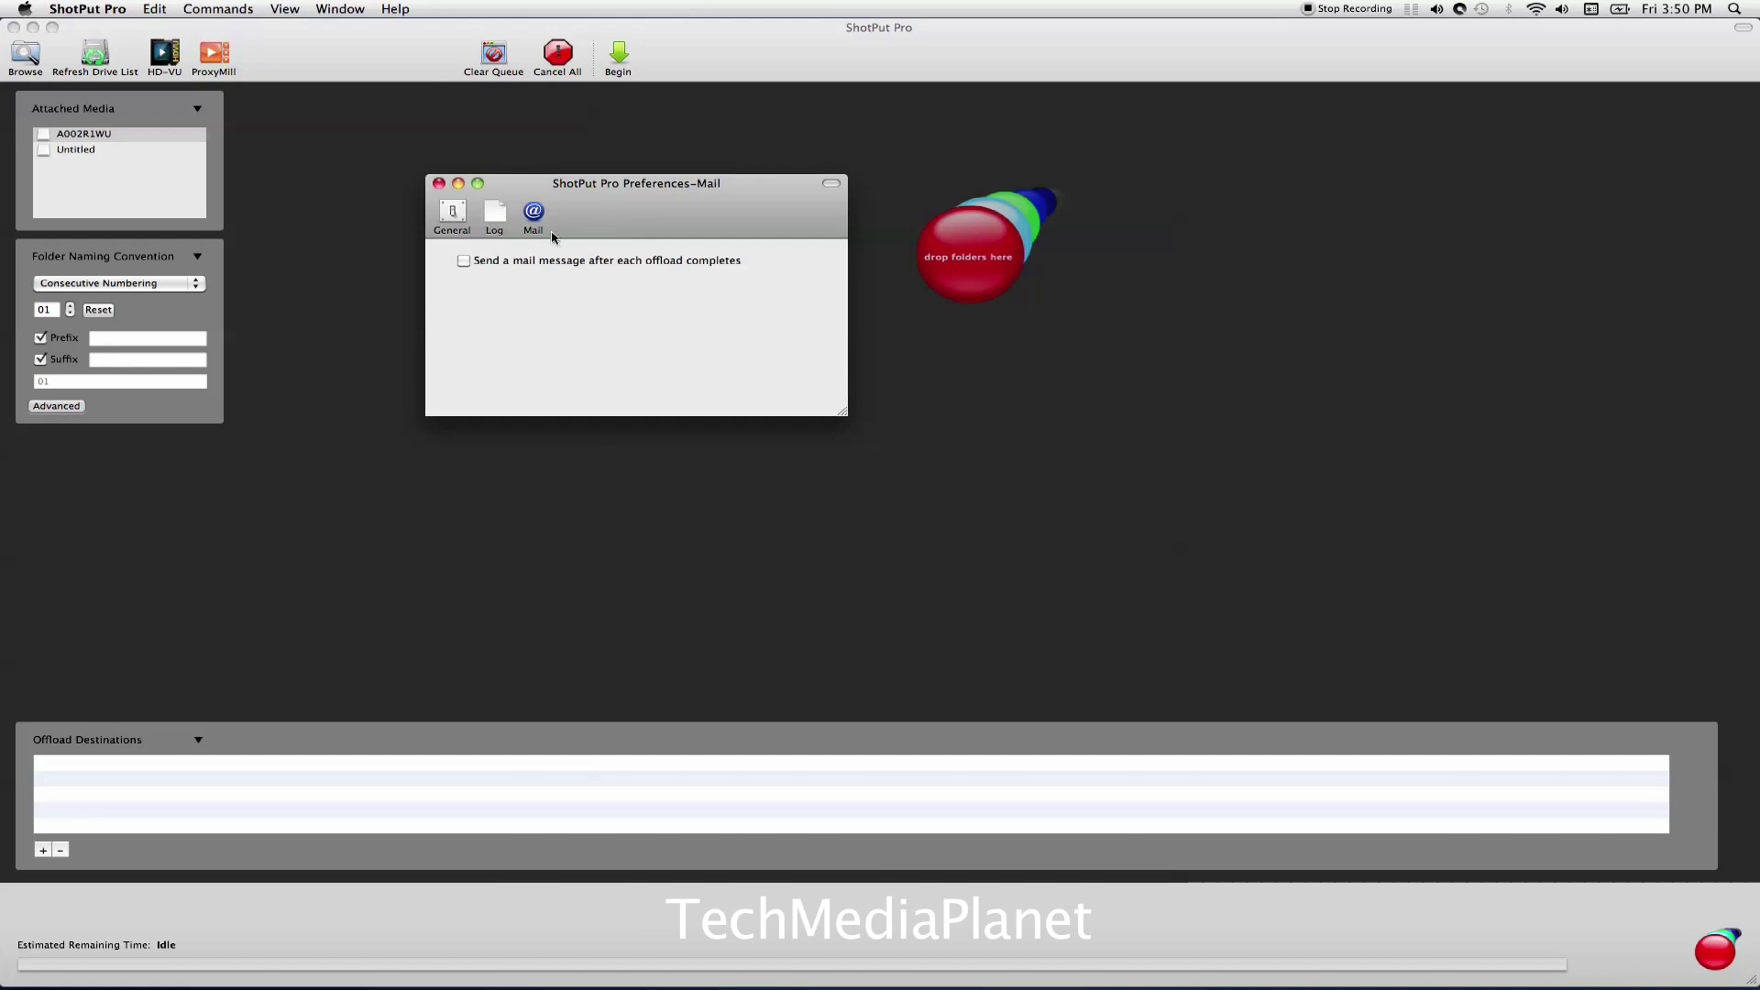
{"action": "left_click", "coordinate": [439, 183]}
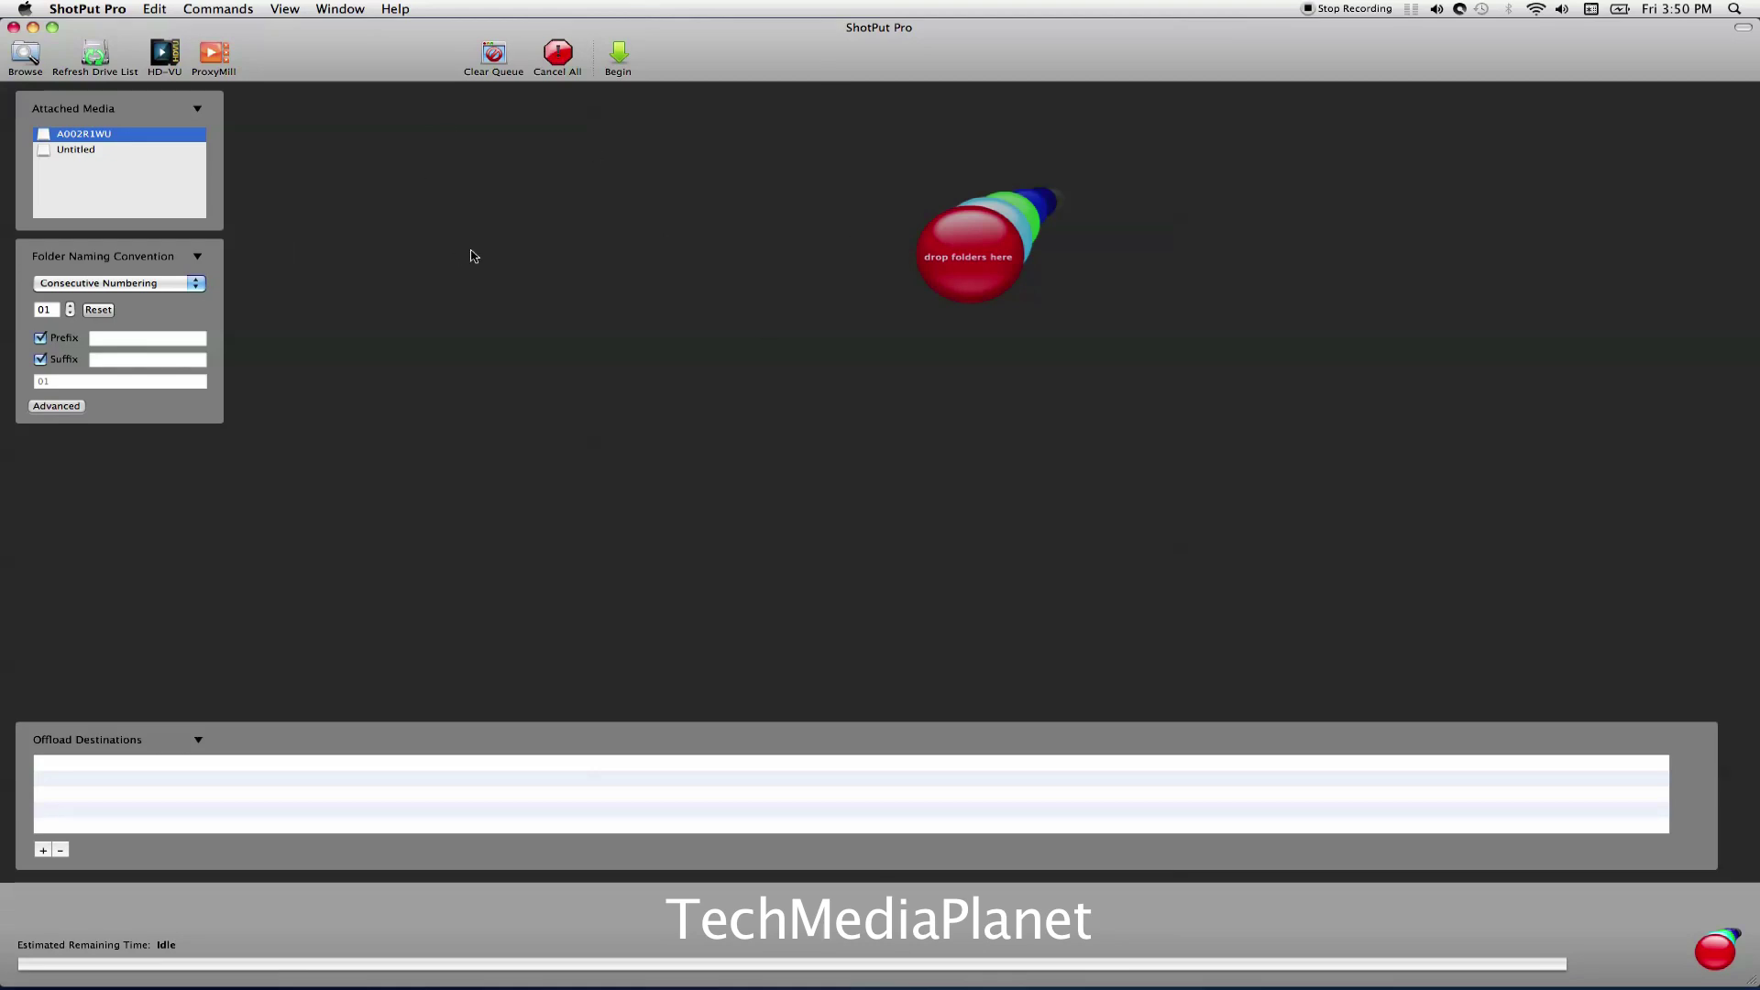
{"action": "left_click", "coordinate": [106, 8]}
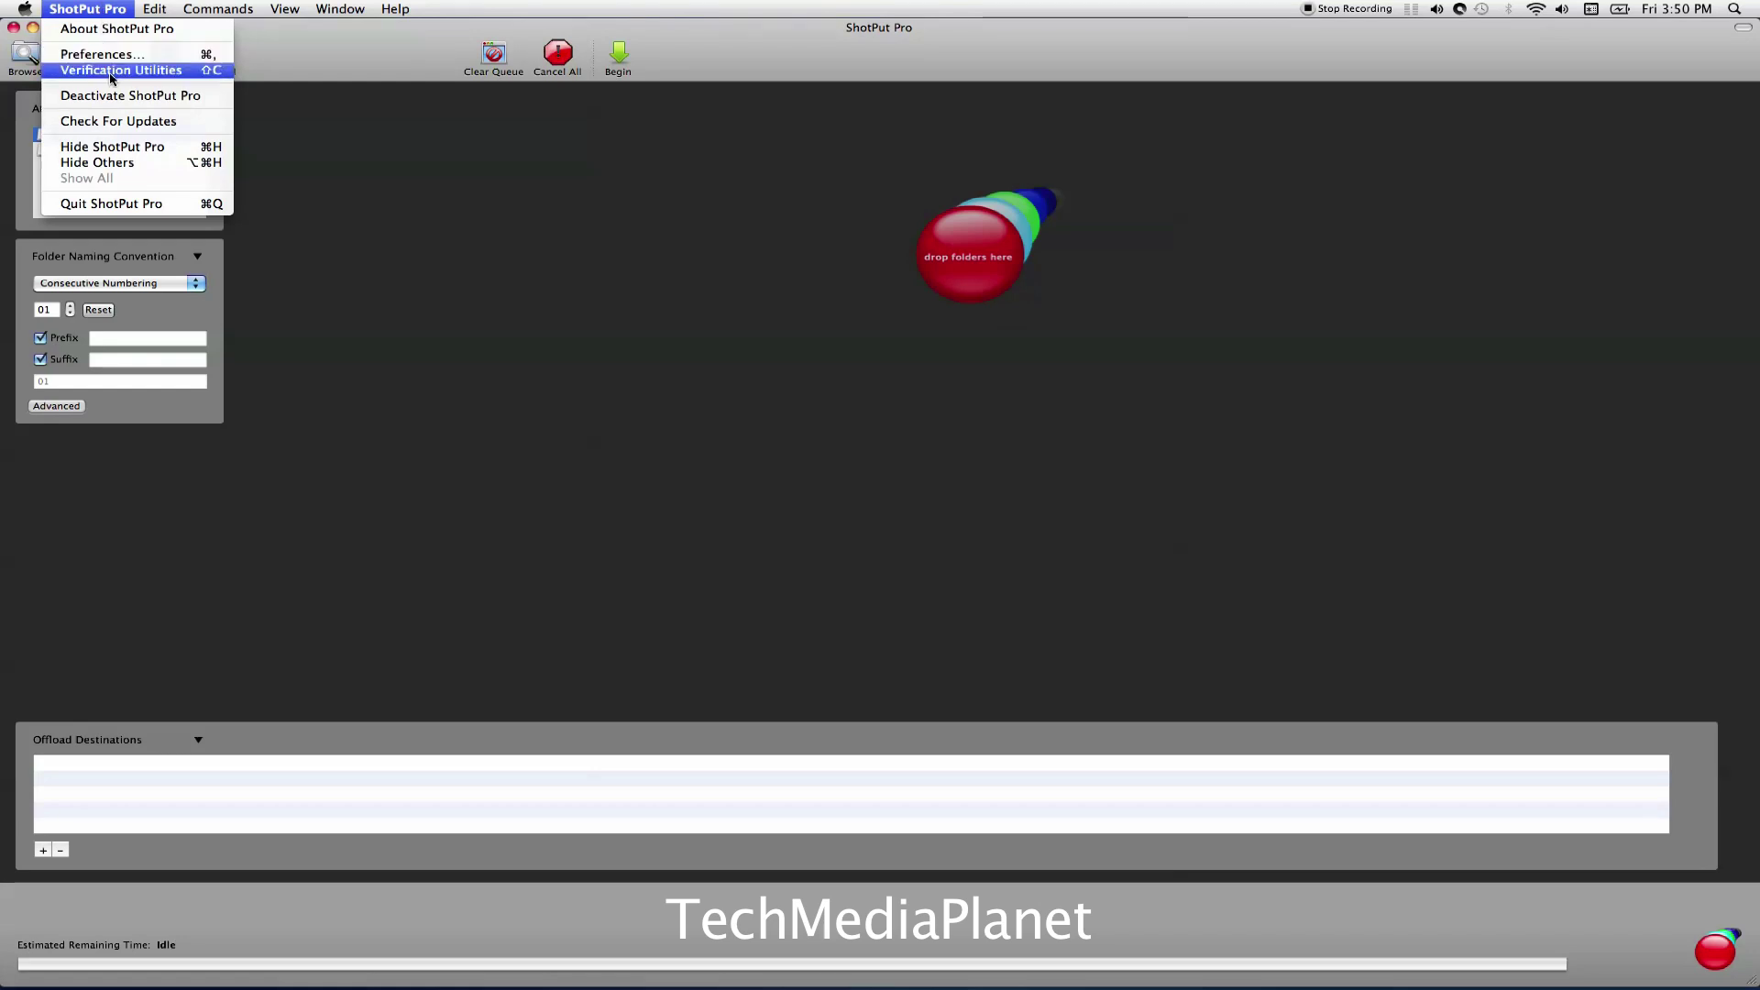
{"action": "mouse_move", "coordinate": [147, 5]}
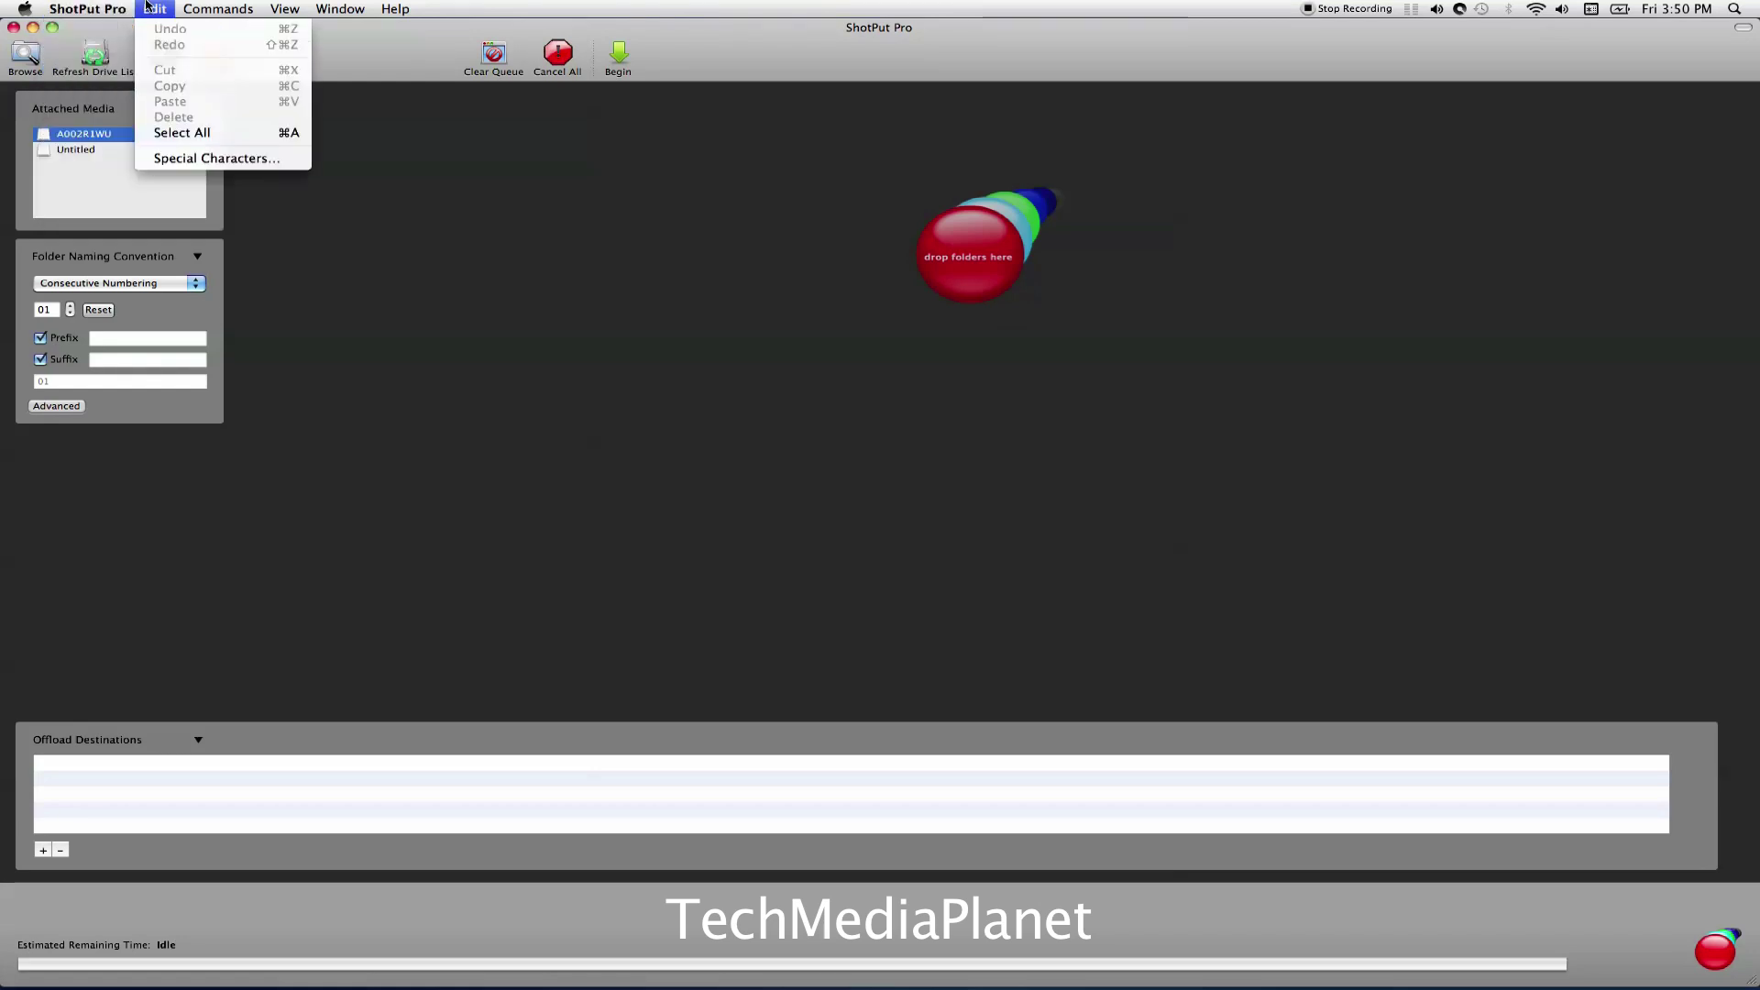
{"action": "mouse_move", "coordinate": [202, 8]}
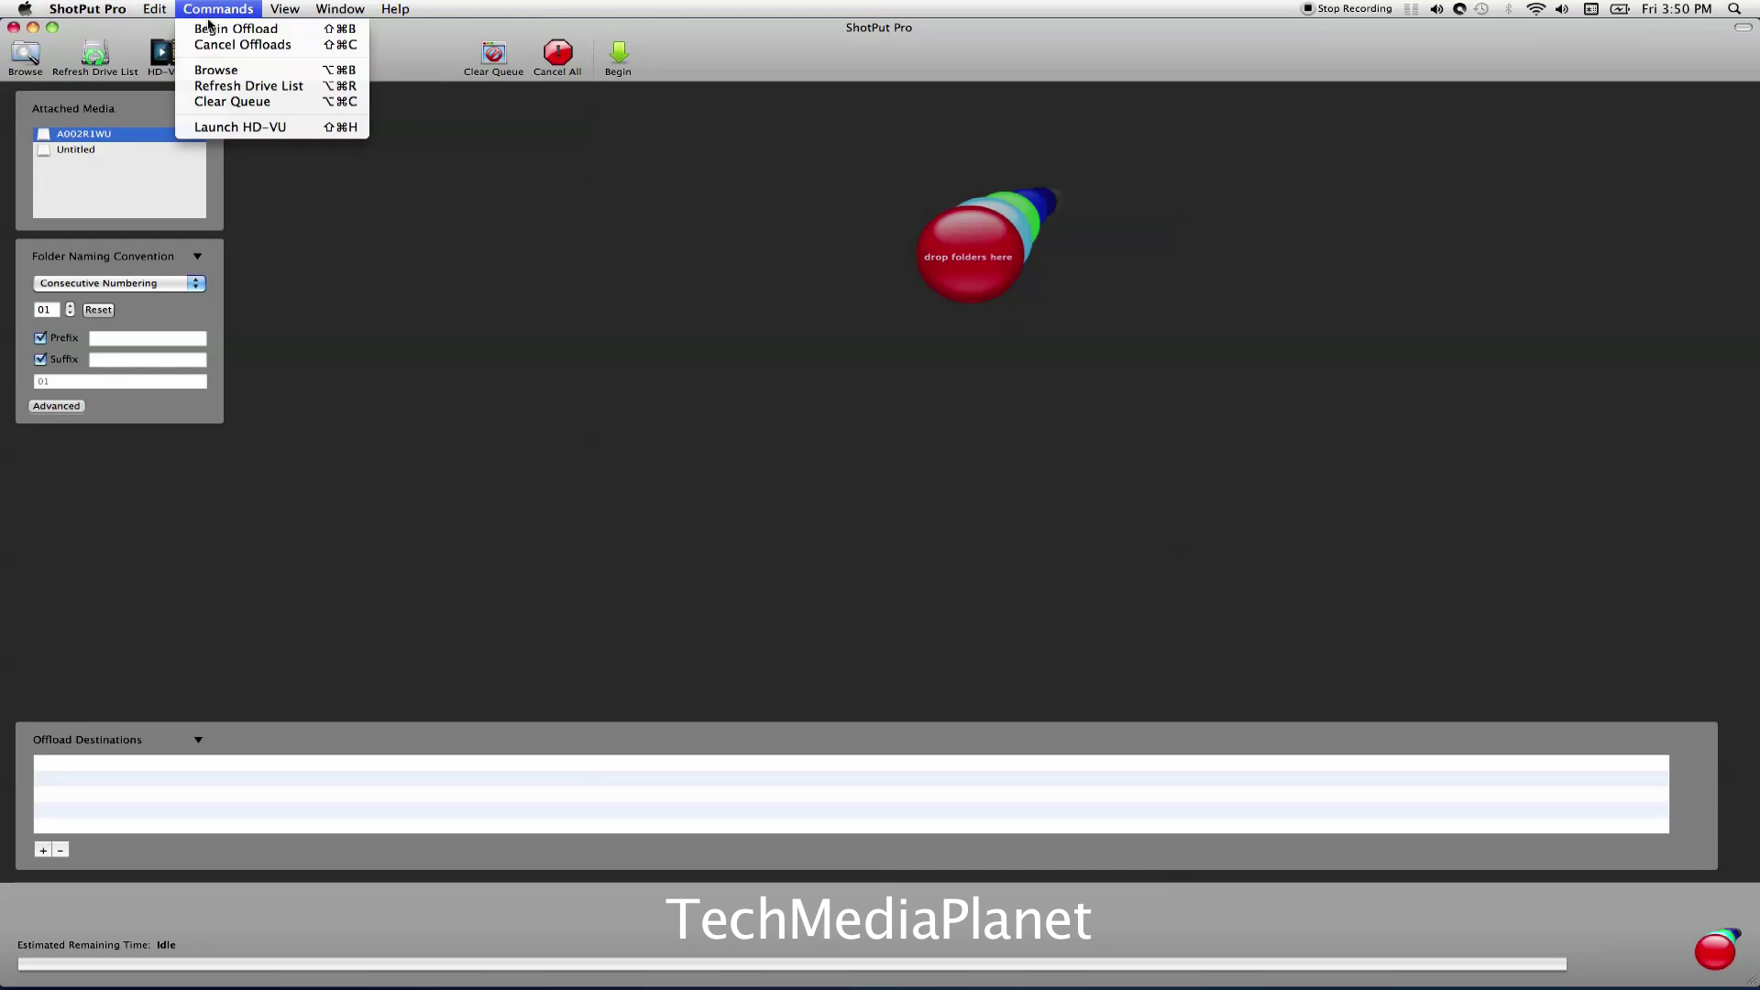
{"action": "mouse_move", "coordinate": [306, 11]}
{"action": "mouse_move", "coordinate": [389, 9]}
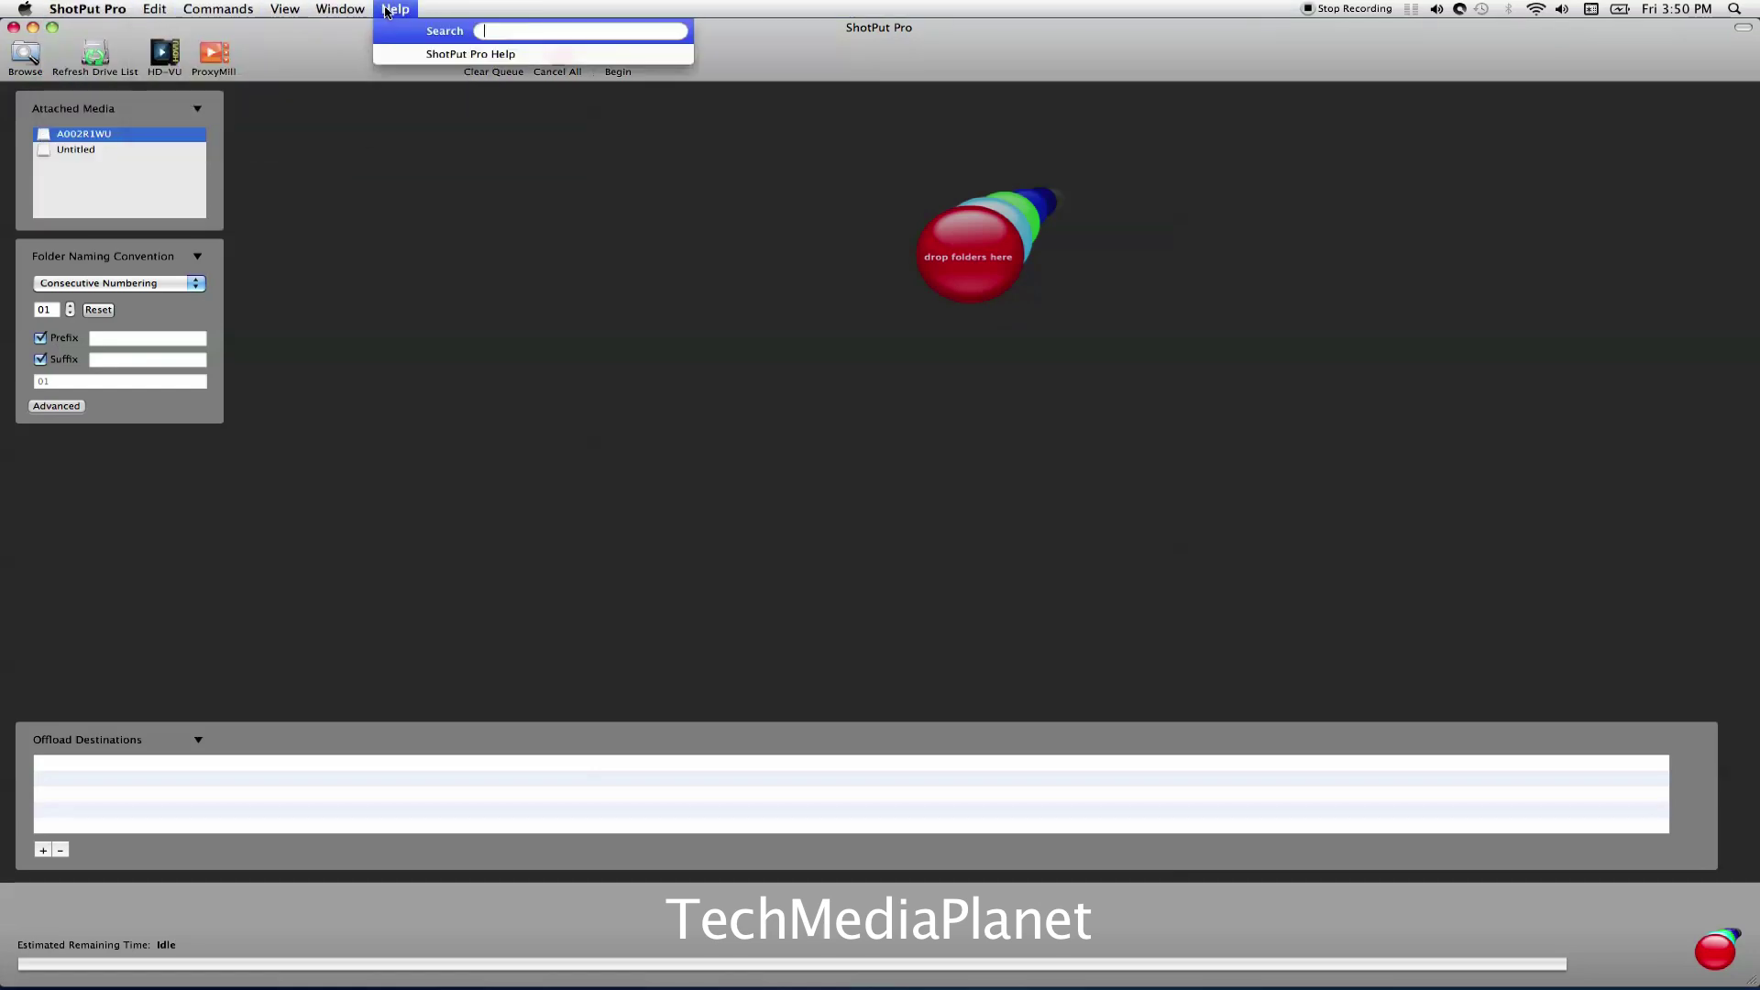
{"action": "left_click", "coordinate": [410, 222]}
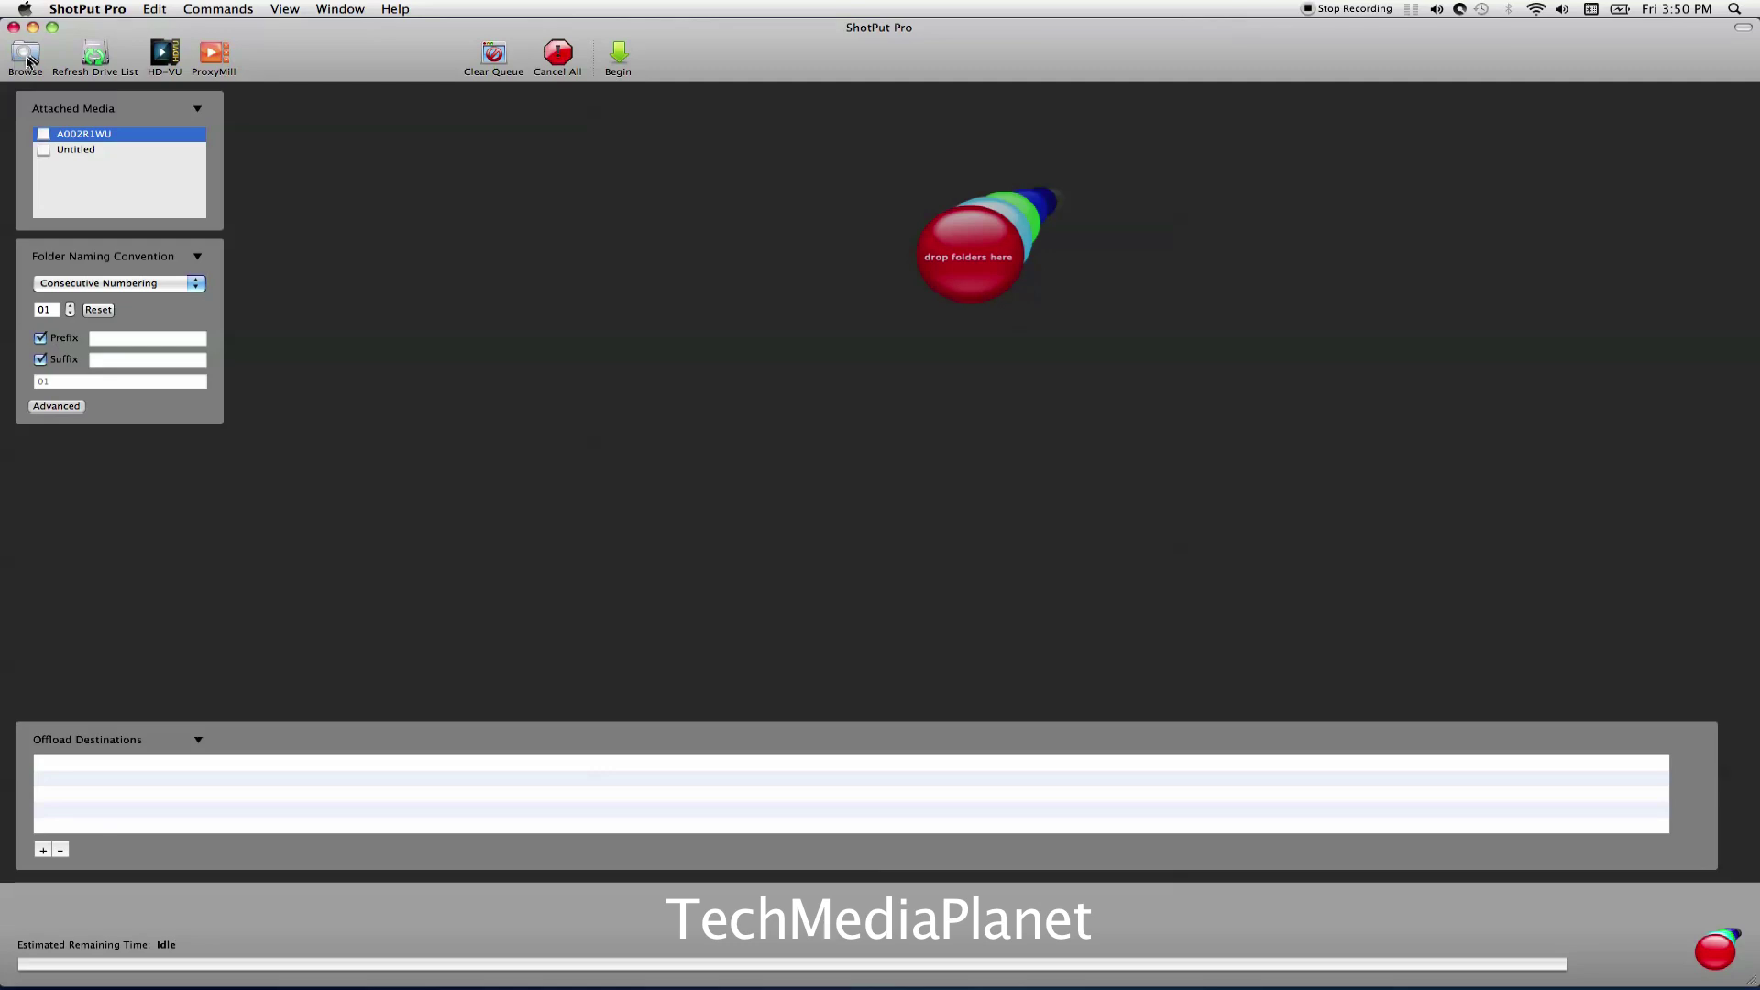
{"action": "left_click", "coordinate": [95, 57]}
Set the folder naming prefix to Demo_Mag_ so the preview reads Demo_Mag_01.
{"action": "left_click", "coordinate": [117, 341]}
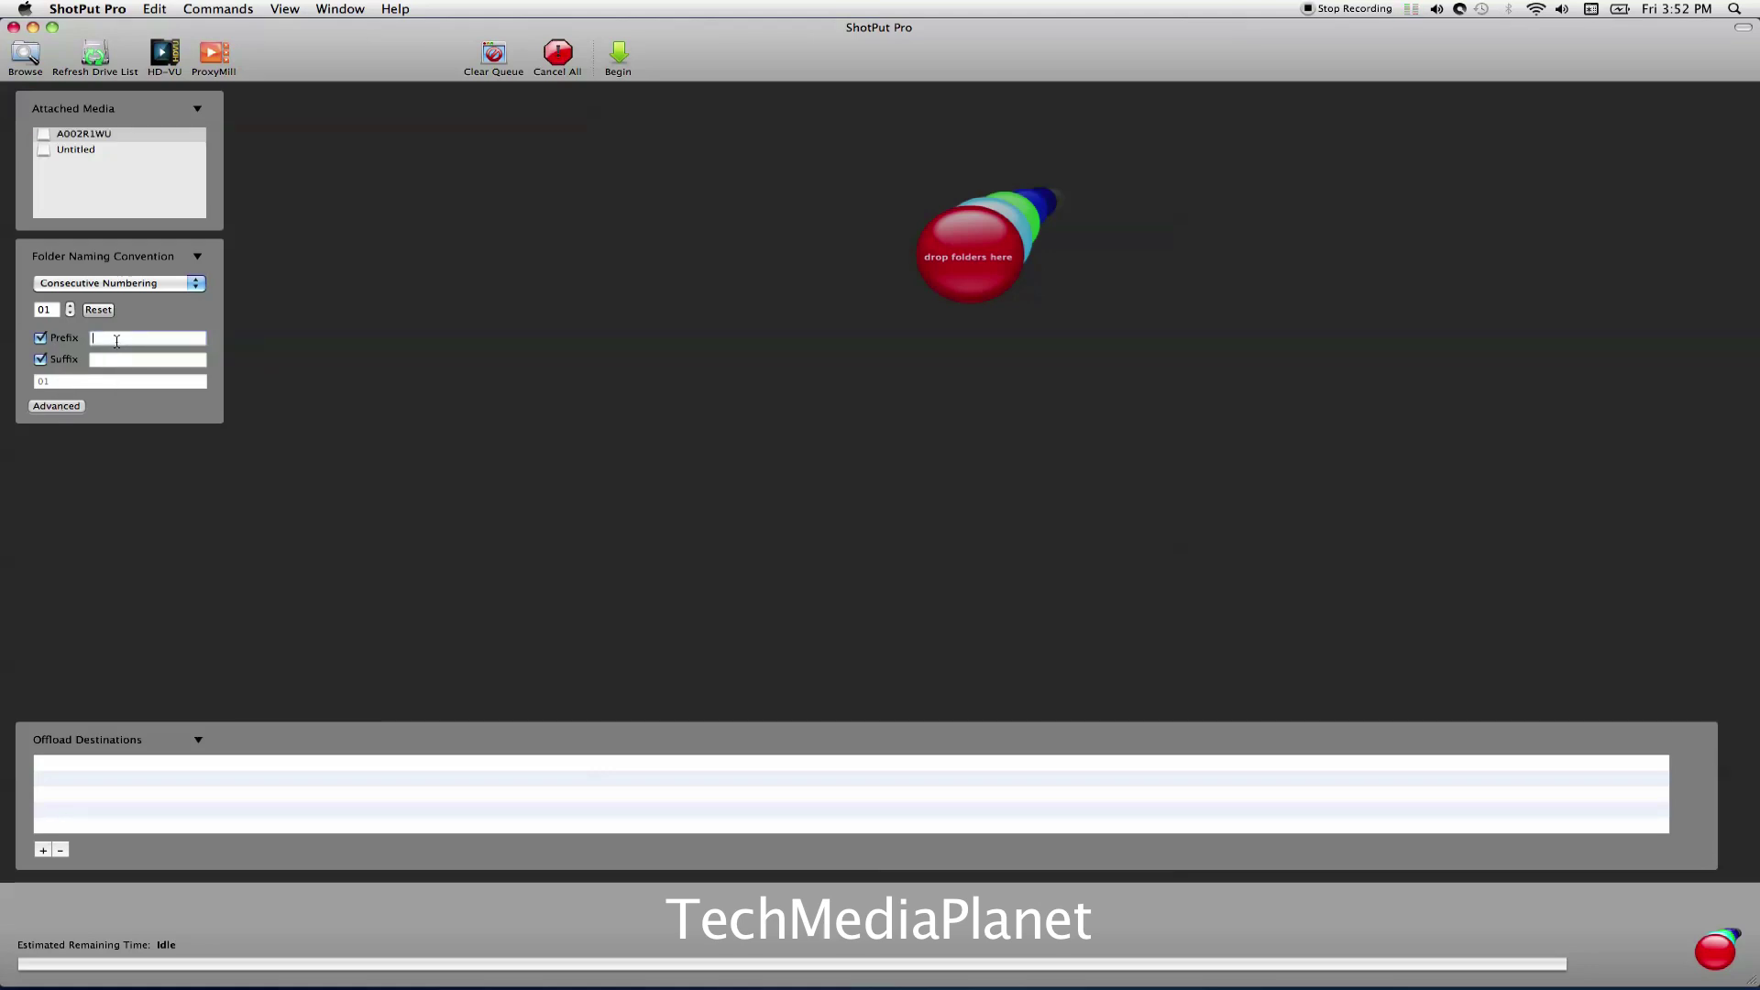
{"action": "type", "text": "Demo"}
{"action": "key", "text": "Tab"}
{"action": "left_click", "coordinate": [127, 339]}
{"action": "key", "text": "Tab"}
{"action": "left_click", "coordinate": [130, 339]}
{"action": "key", "text": "Tab"}
Commit the _ALEXA suffix, giving the folder name Demo_Mag_01_ALEXA.
{"action": "key", "text": "Return"}
Give the second naming preset prefix Demo_Mag_ and suffix _F3, then close Custom Naming Conventions.
{"action": "left_click", "coordinate": [56, 406]}
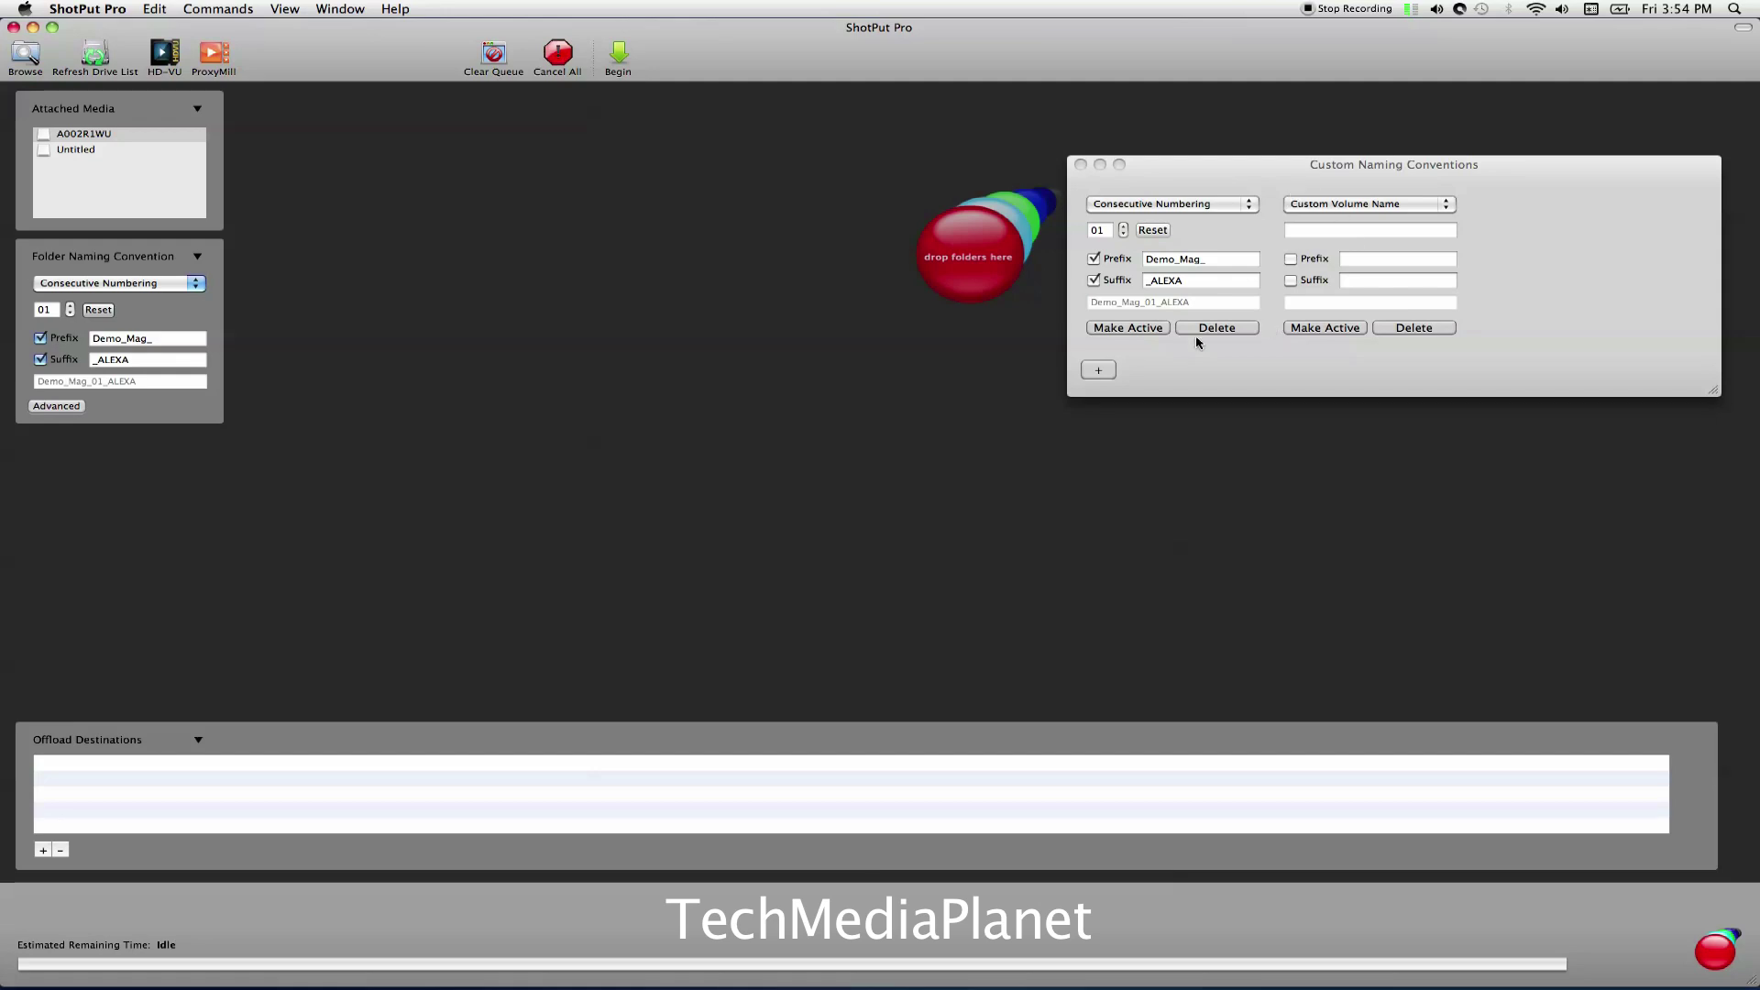
{"action": "left_click", "coordinate": [1292, 262]}
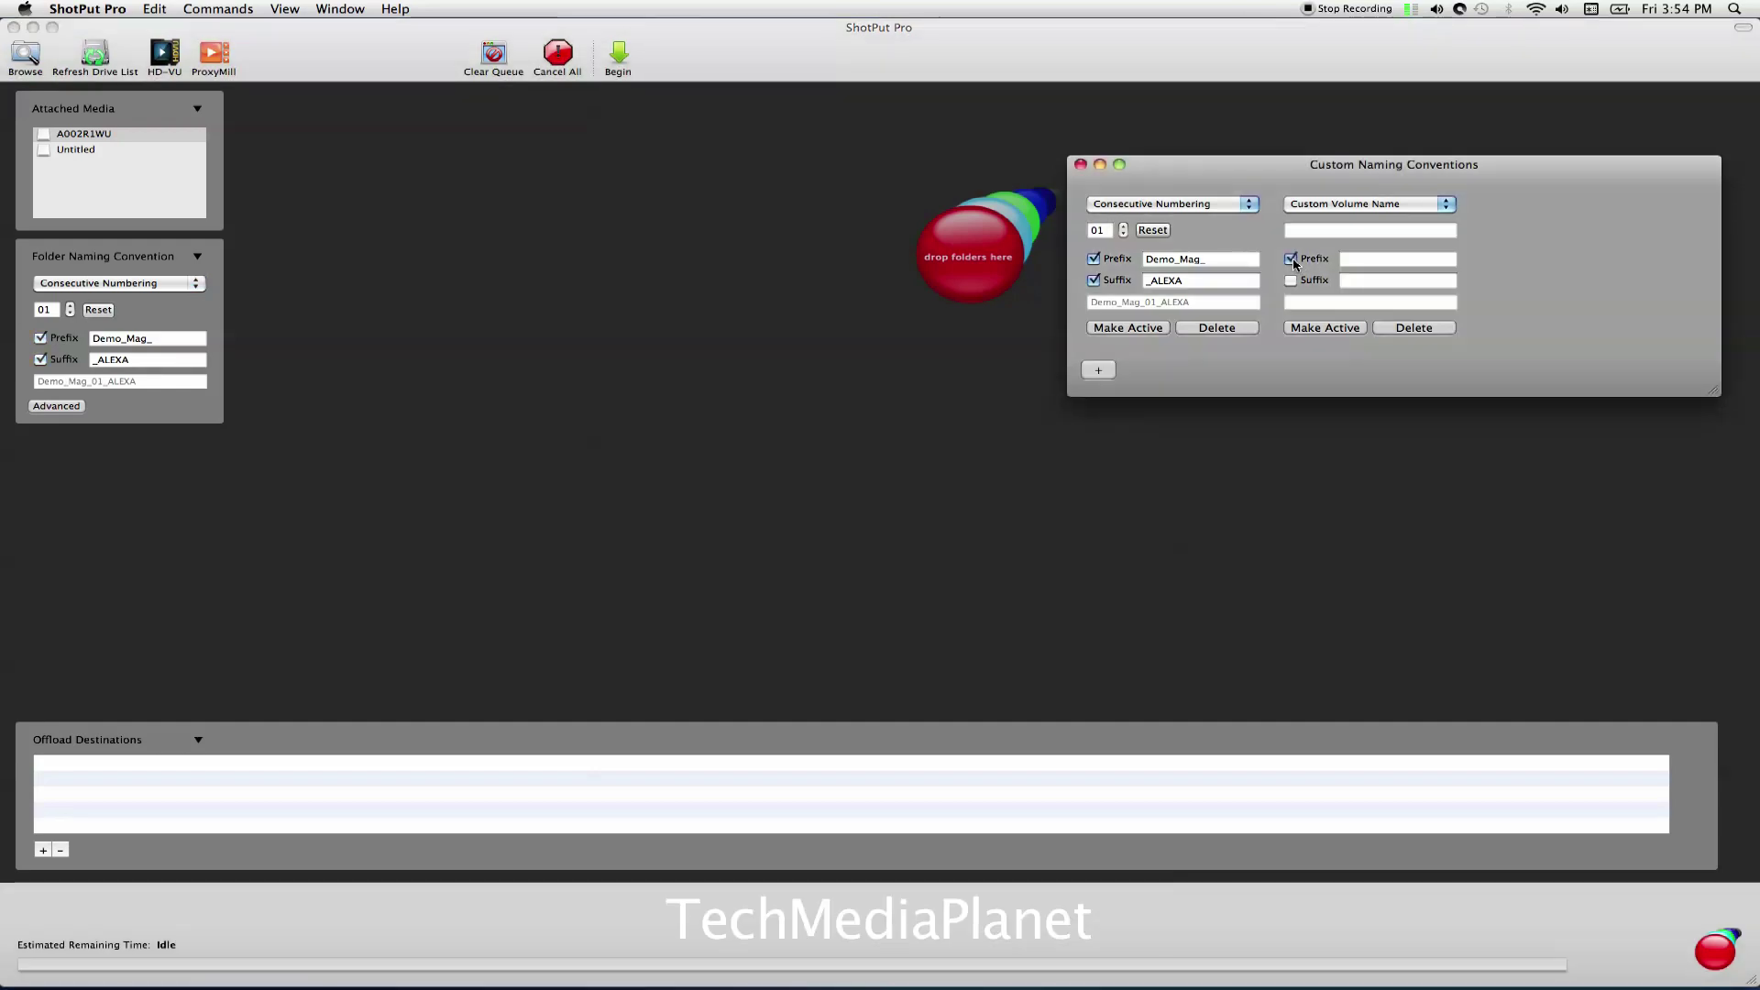
{"action": "left_click", "coordinate": [1357, 261]}
{"action": "type", "text": "DEmemo_Mag_"}
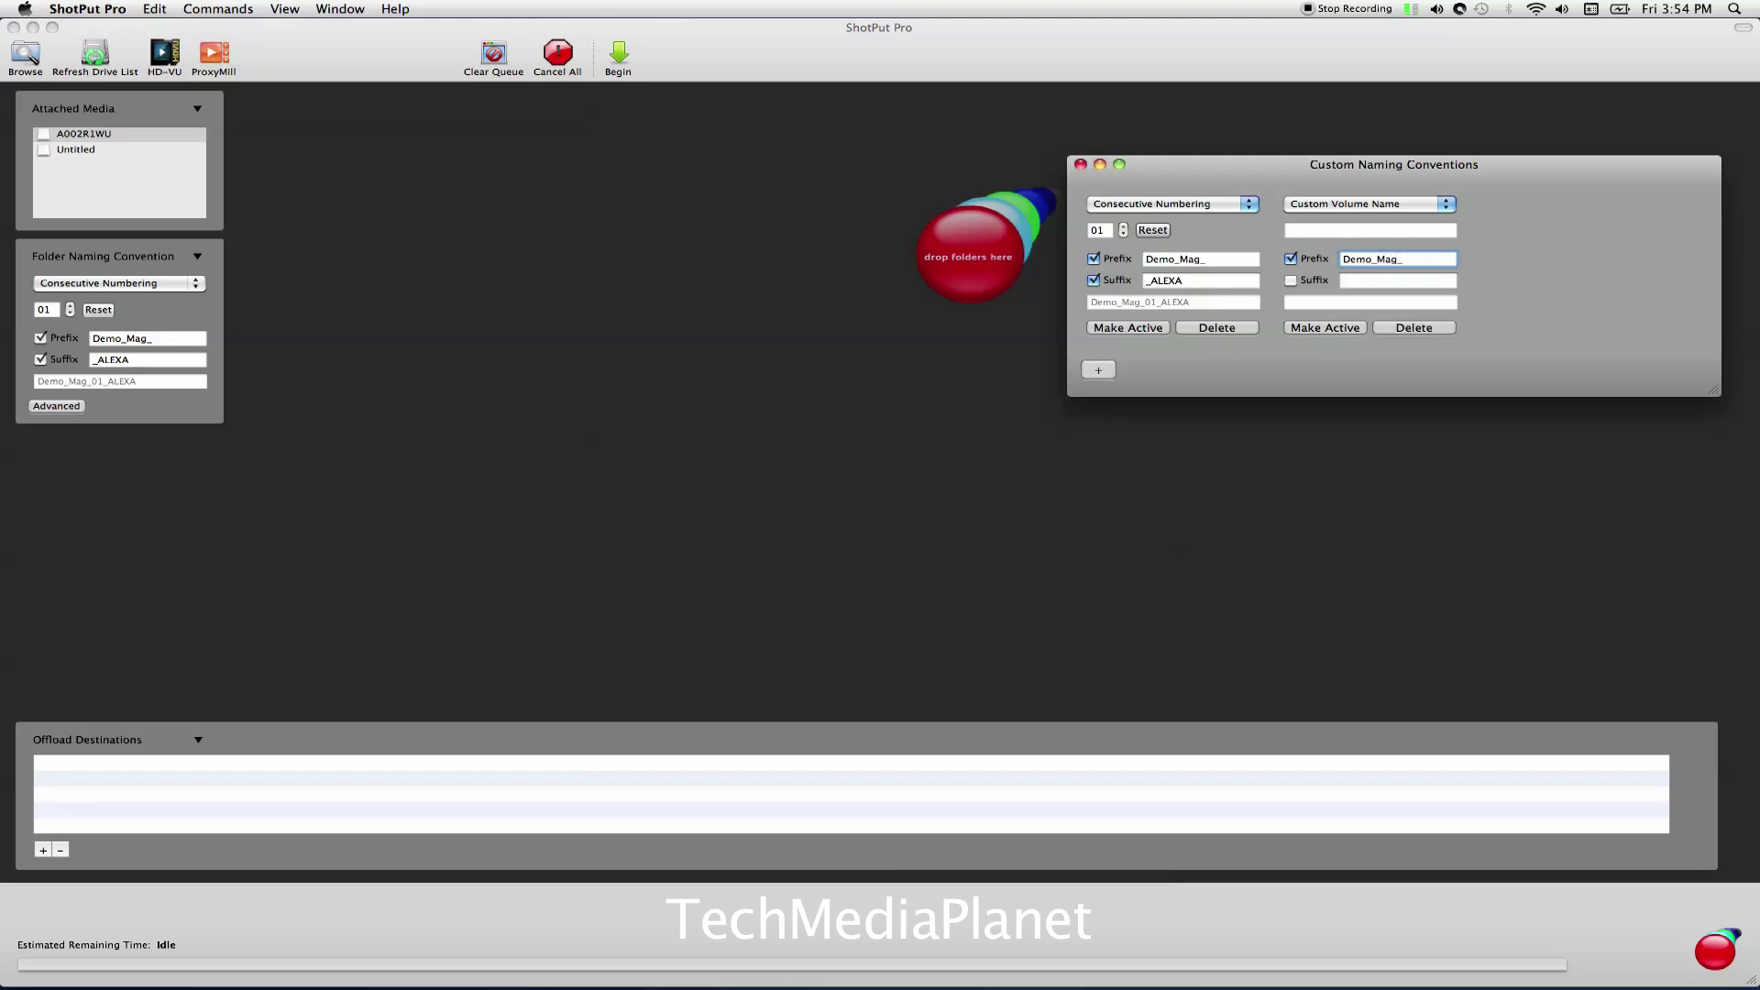
{"action": "key", "text": "Tab"}
{"action": "left_click", "coordinate": [1290, 282]}
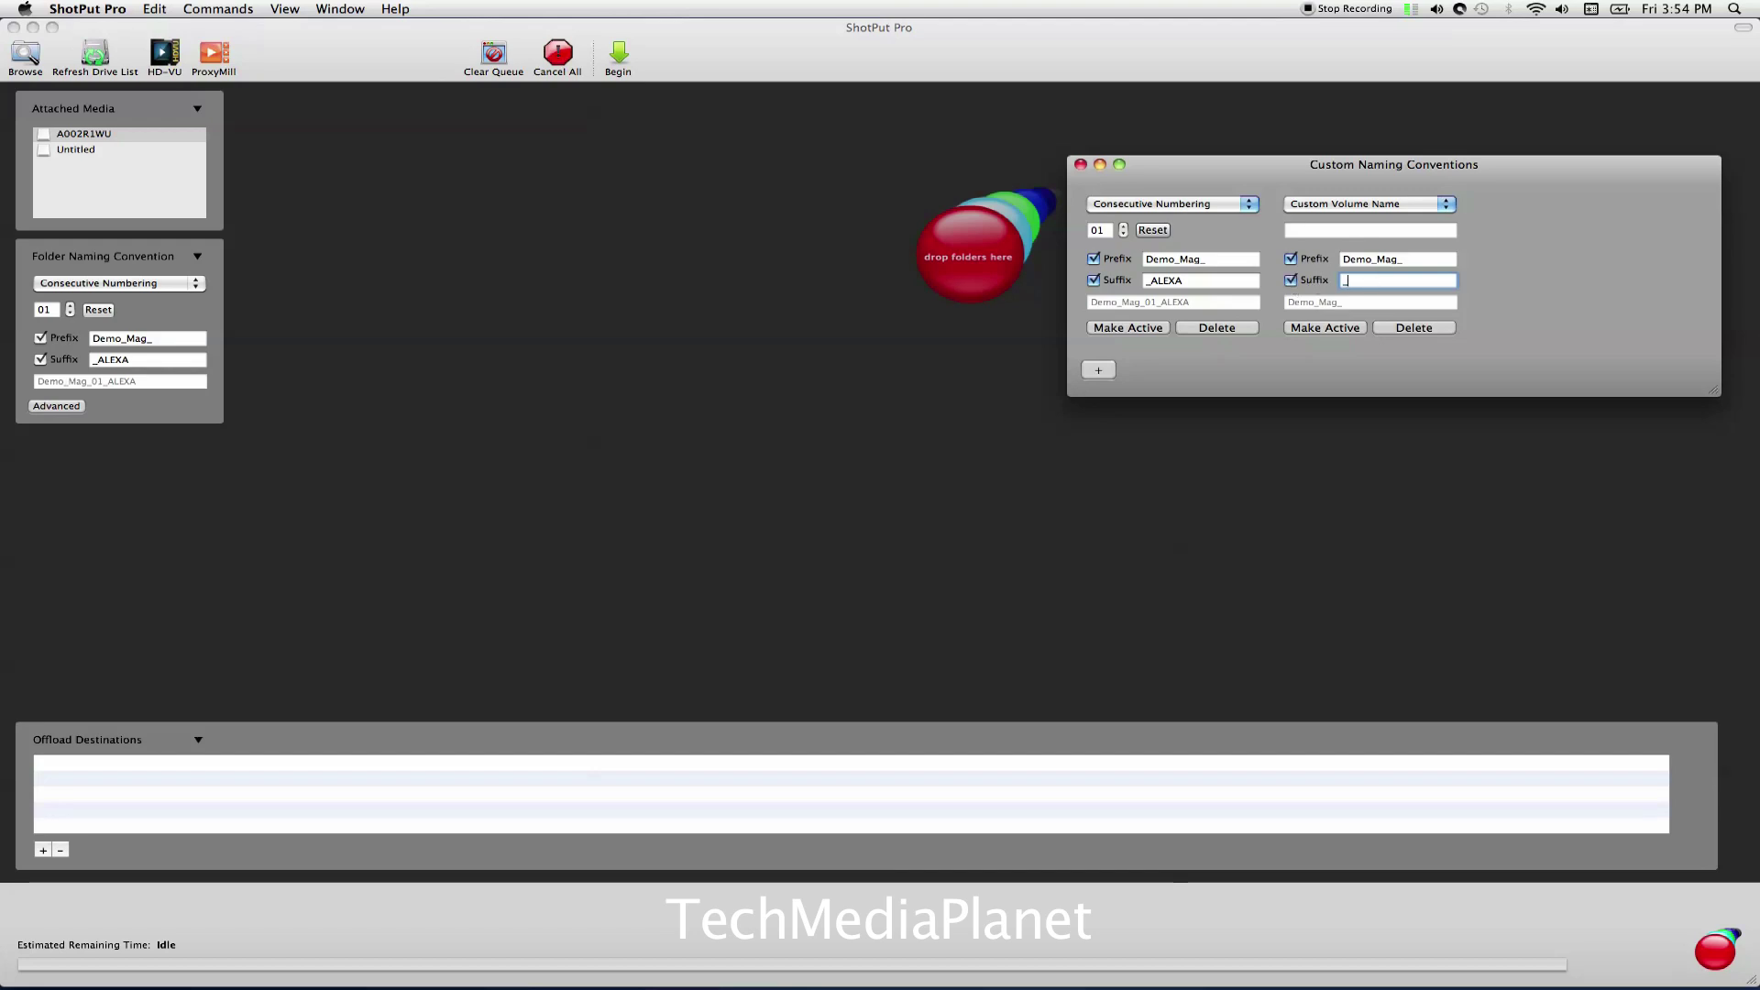
{"action": "key", "text": "Return"}
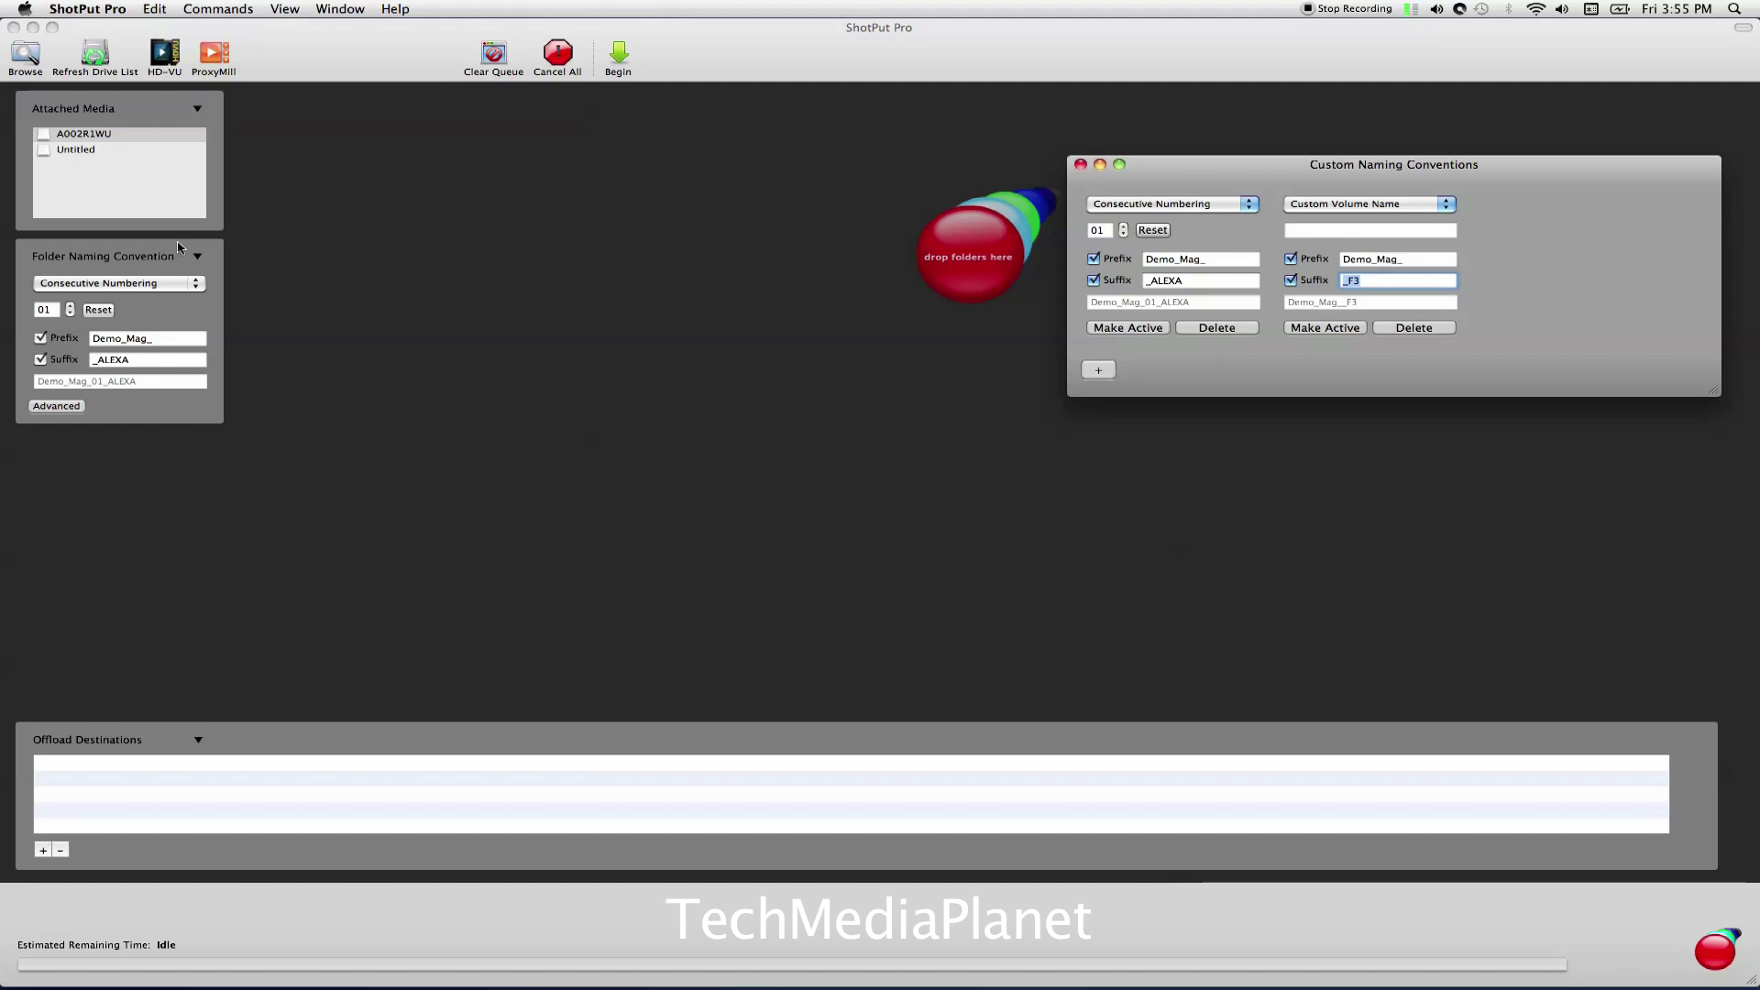
{"action": "left_click", "coordinate": [1080, 165]}
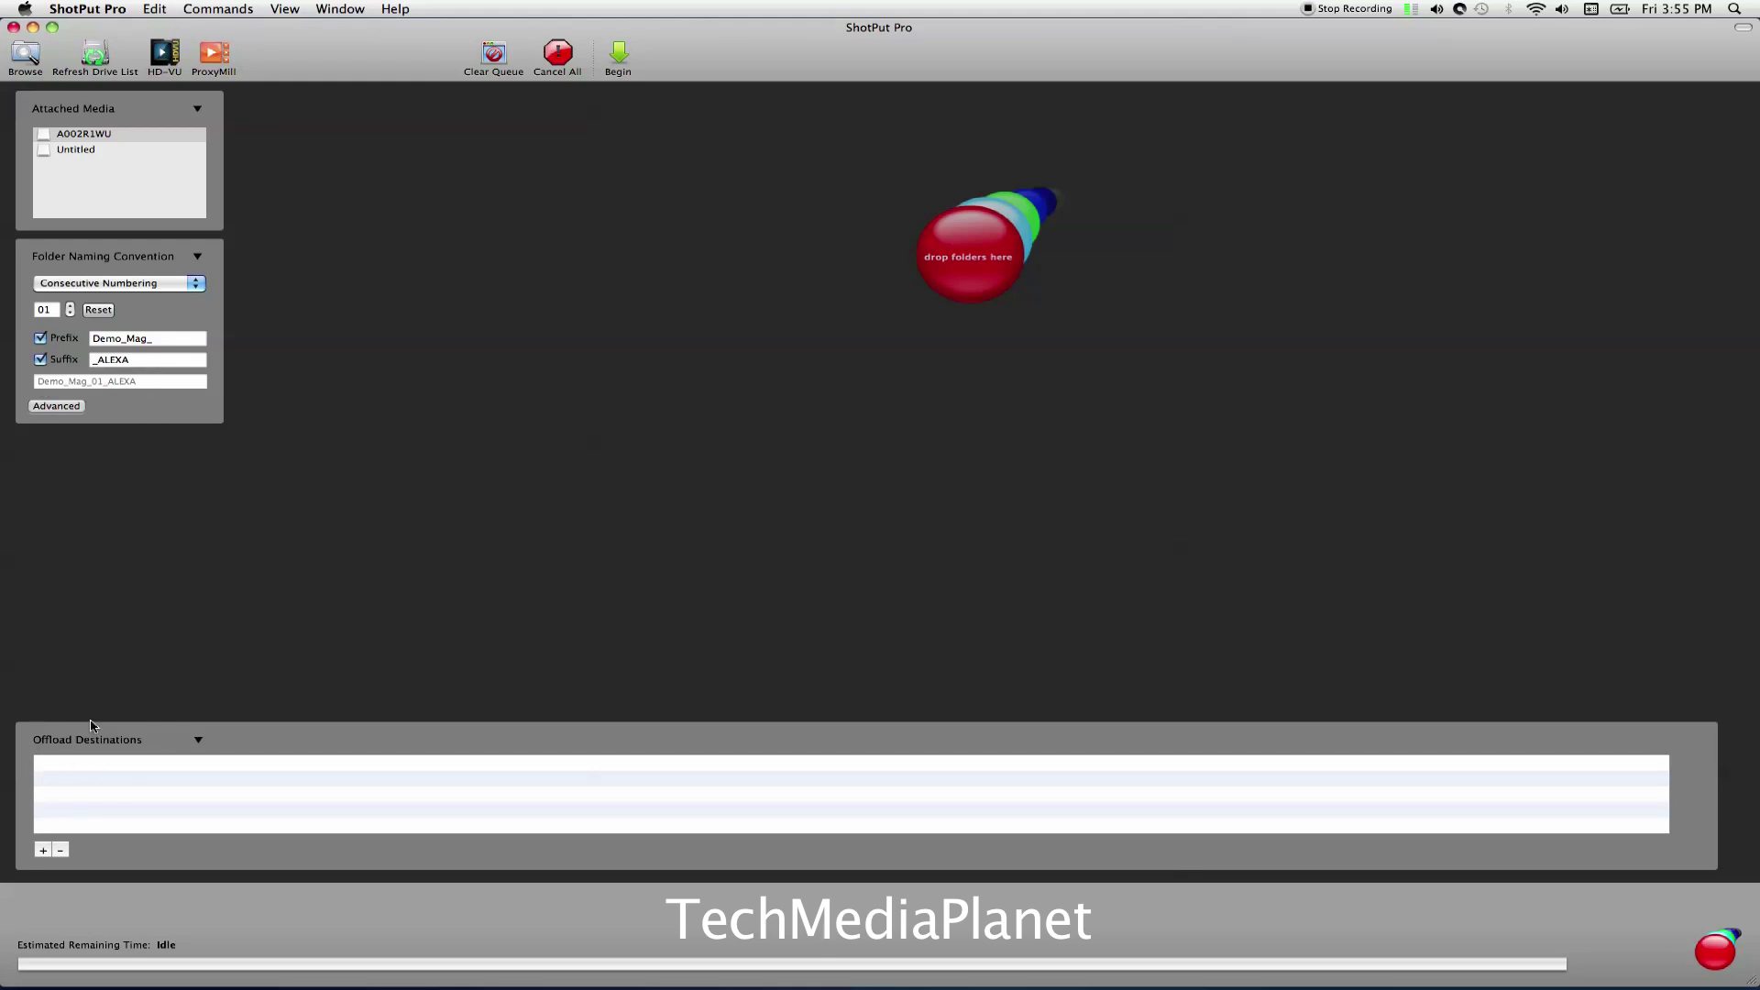
Add Destination1 and Destination2 as offload destinations and queue card A002R1WU.
{"action": "left_click", "coordinate": [44, 851]}
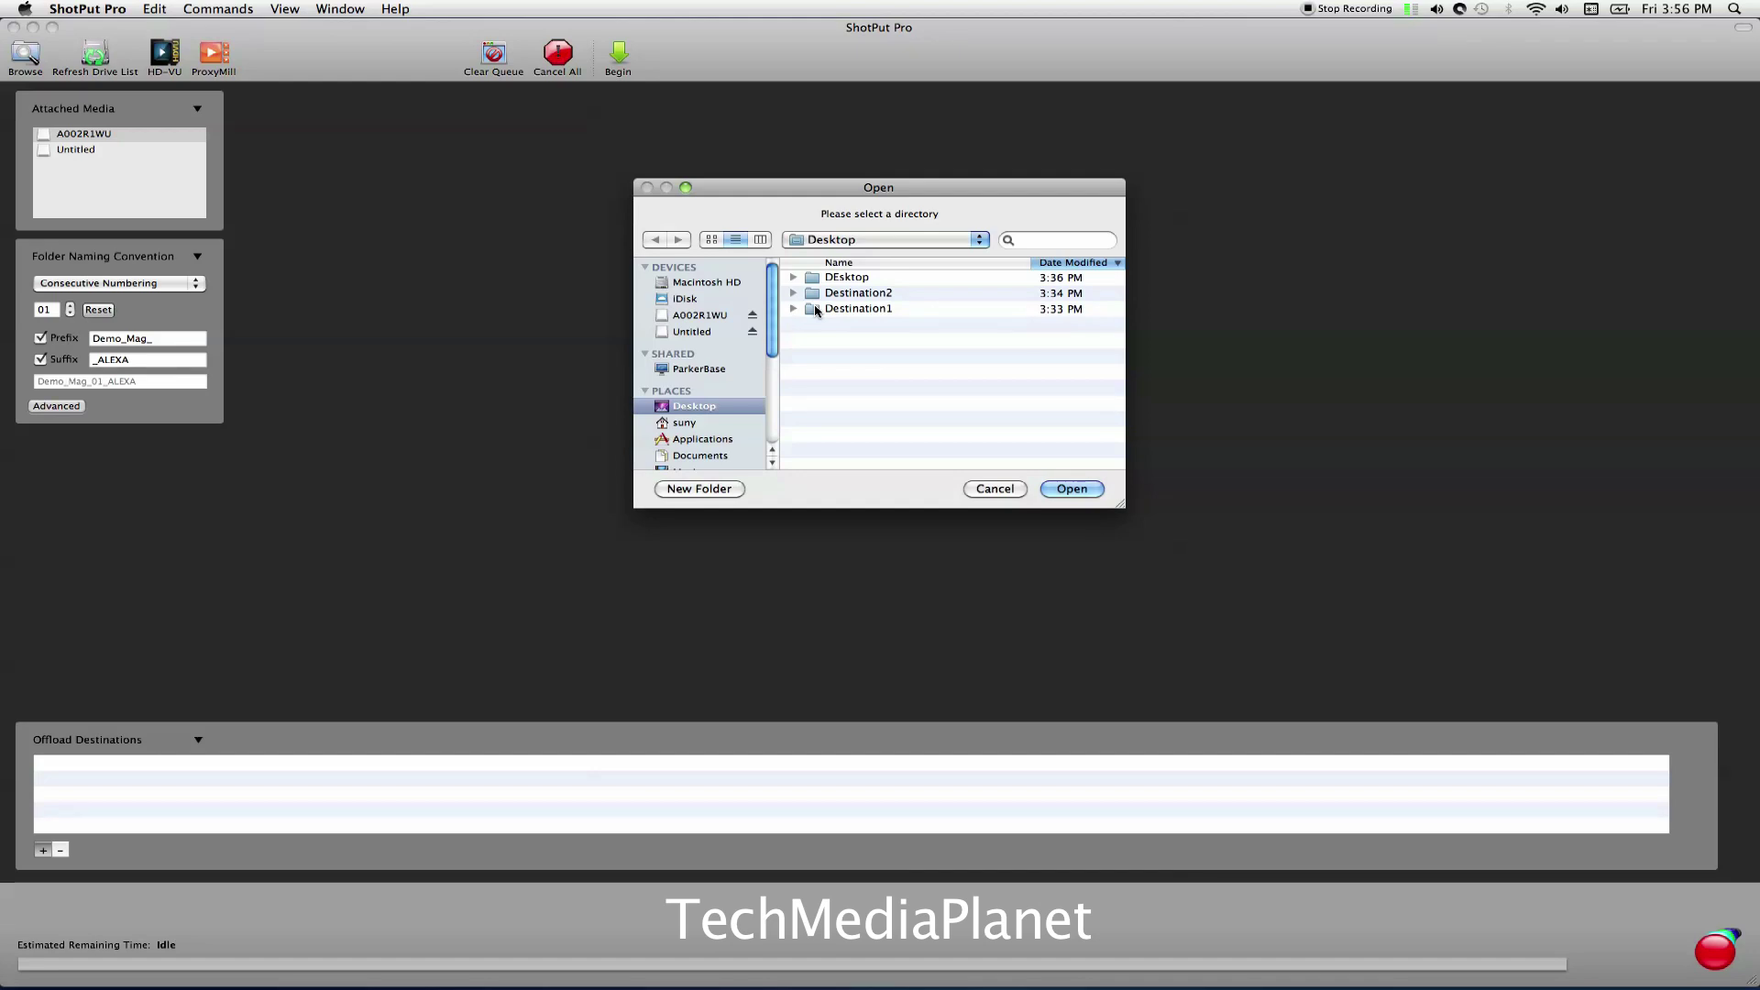
{"action": "left_click", "coordinate": [816, 310]}
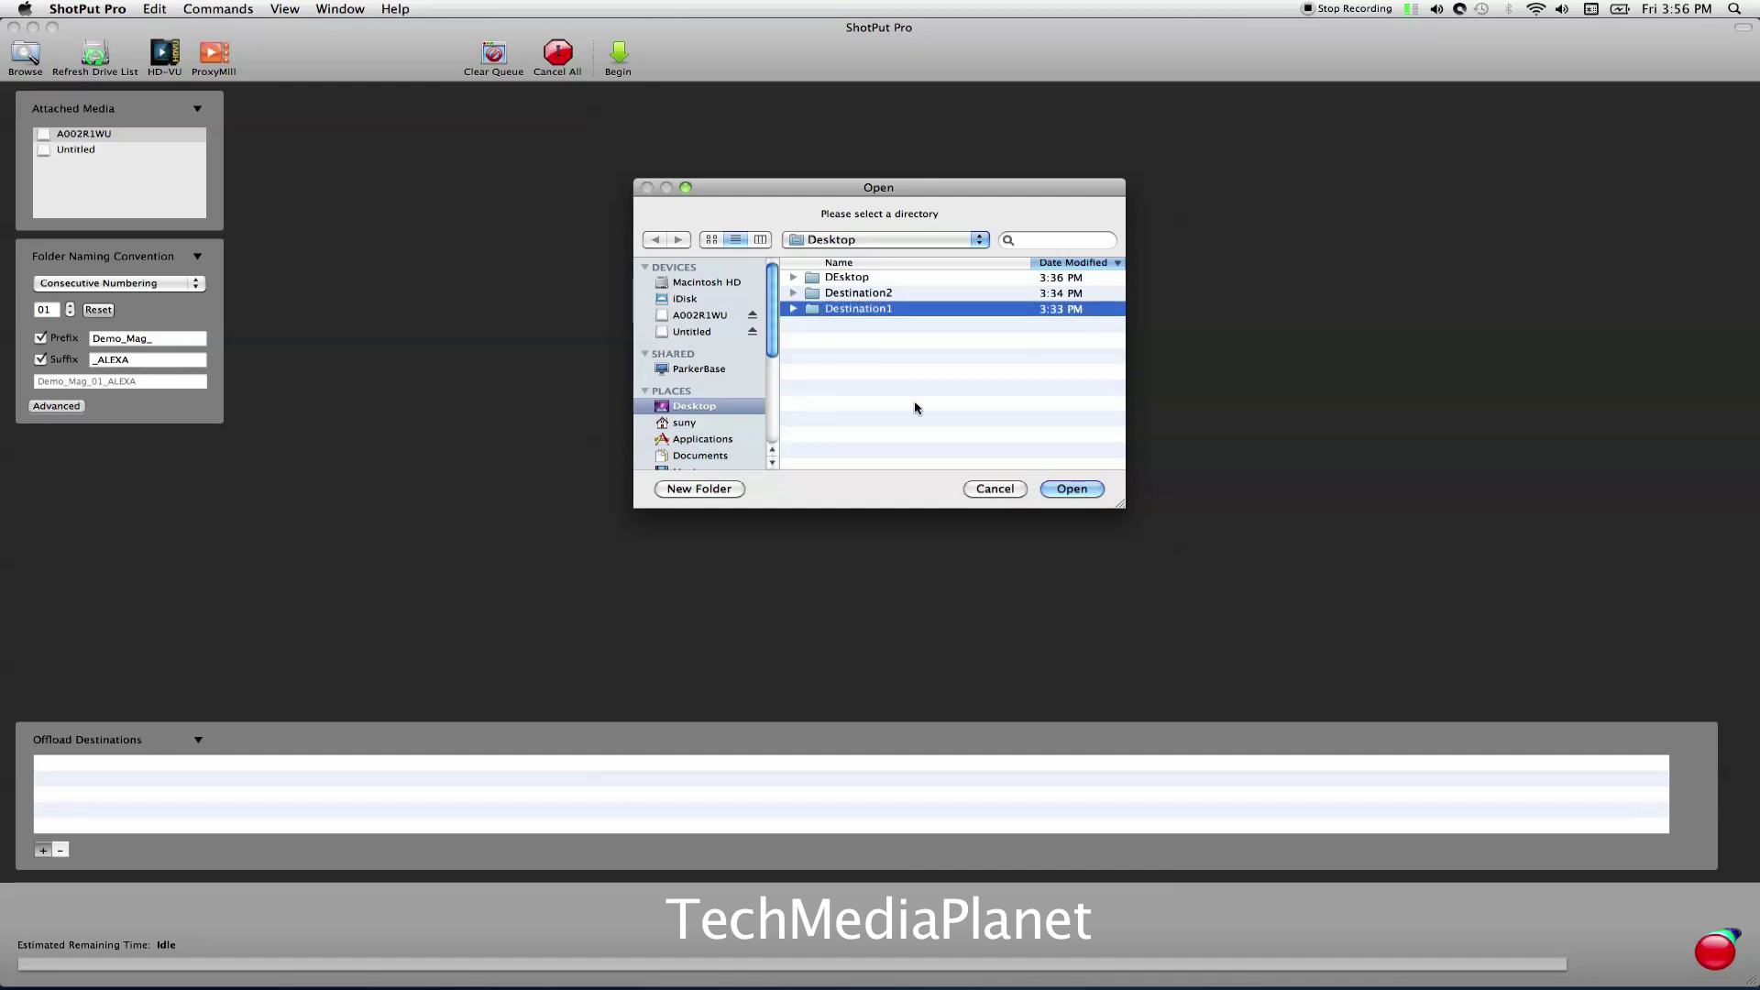
{"action": "left_click", "coordinate": [1070, 490]}
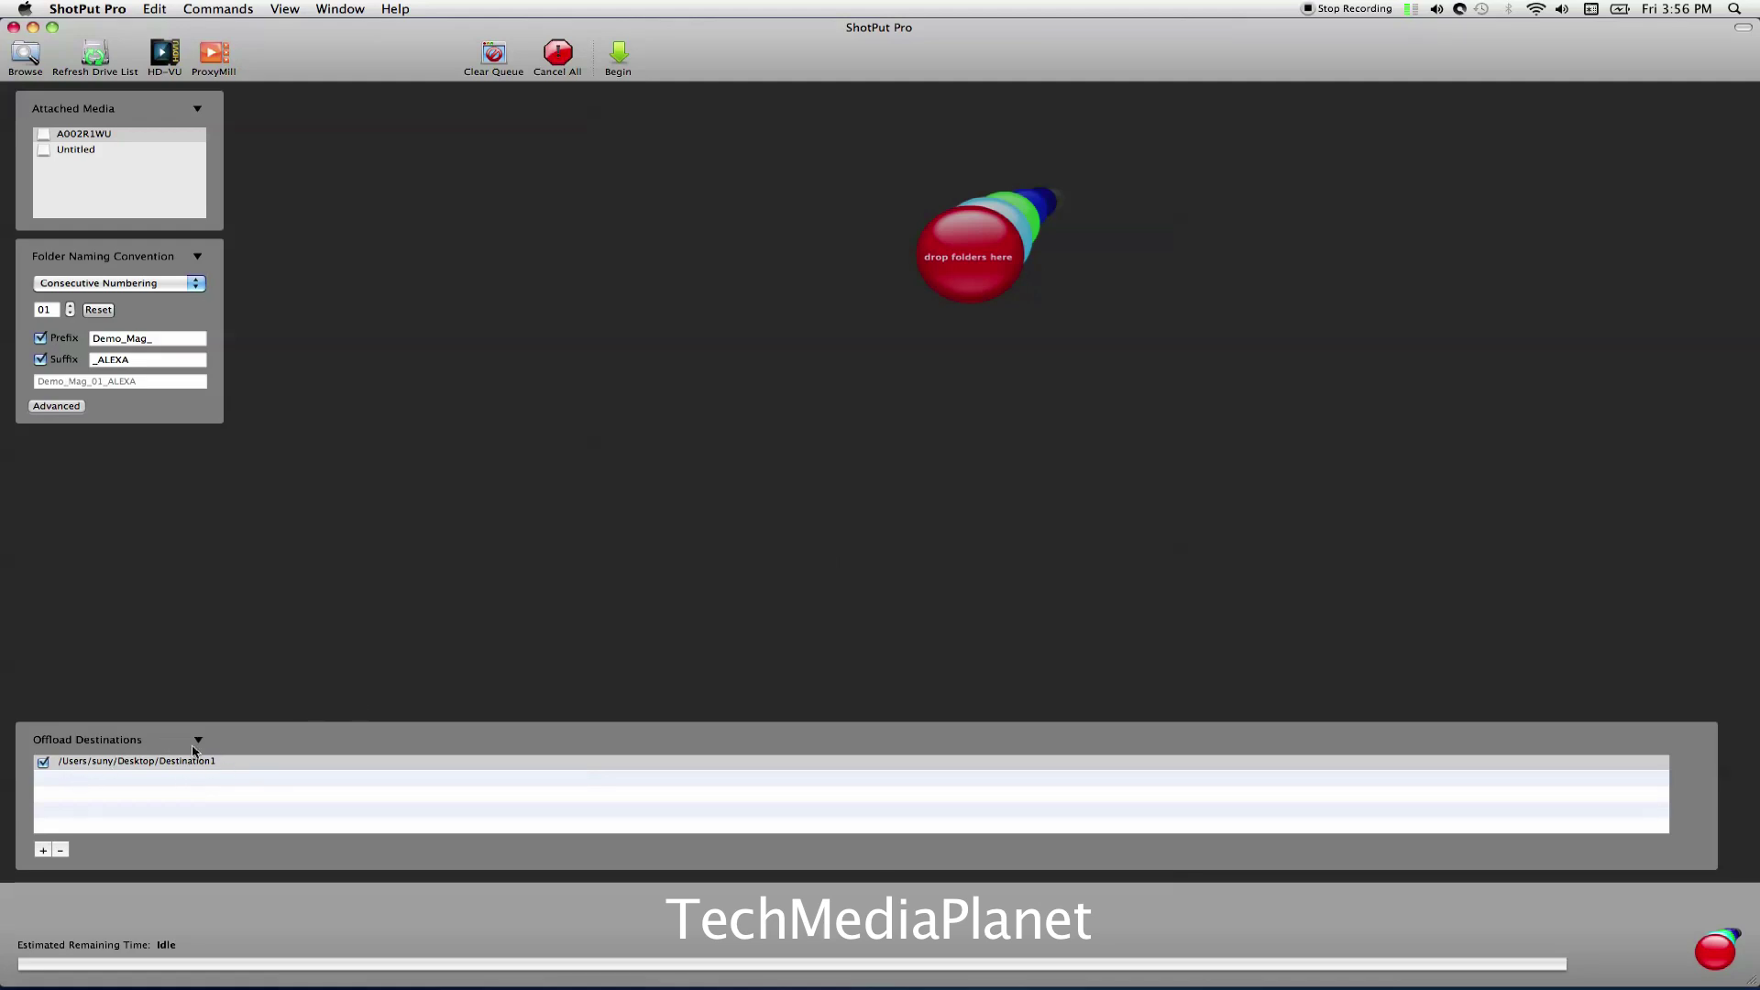
{"action": "left_click", "coordinate": [44, 851]}
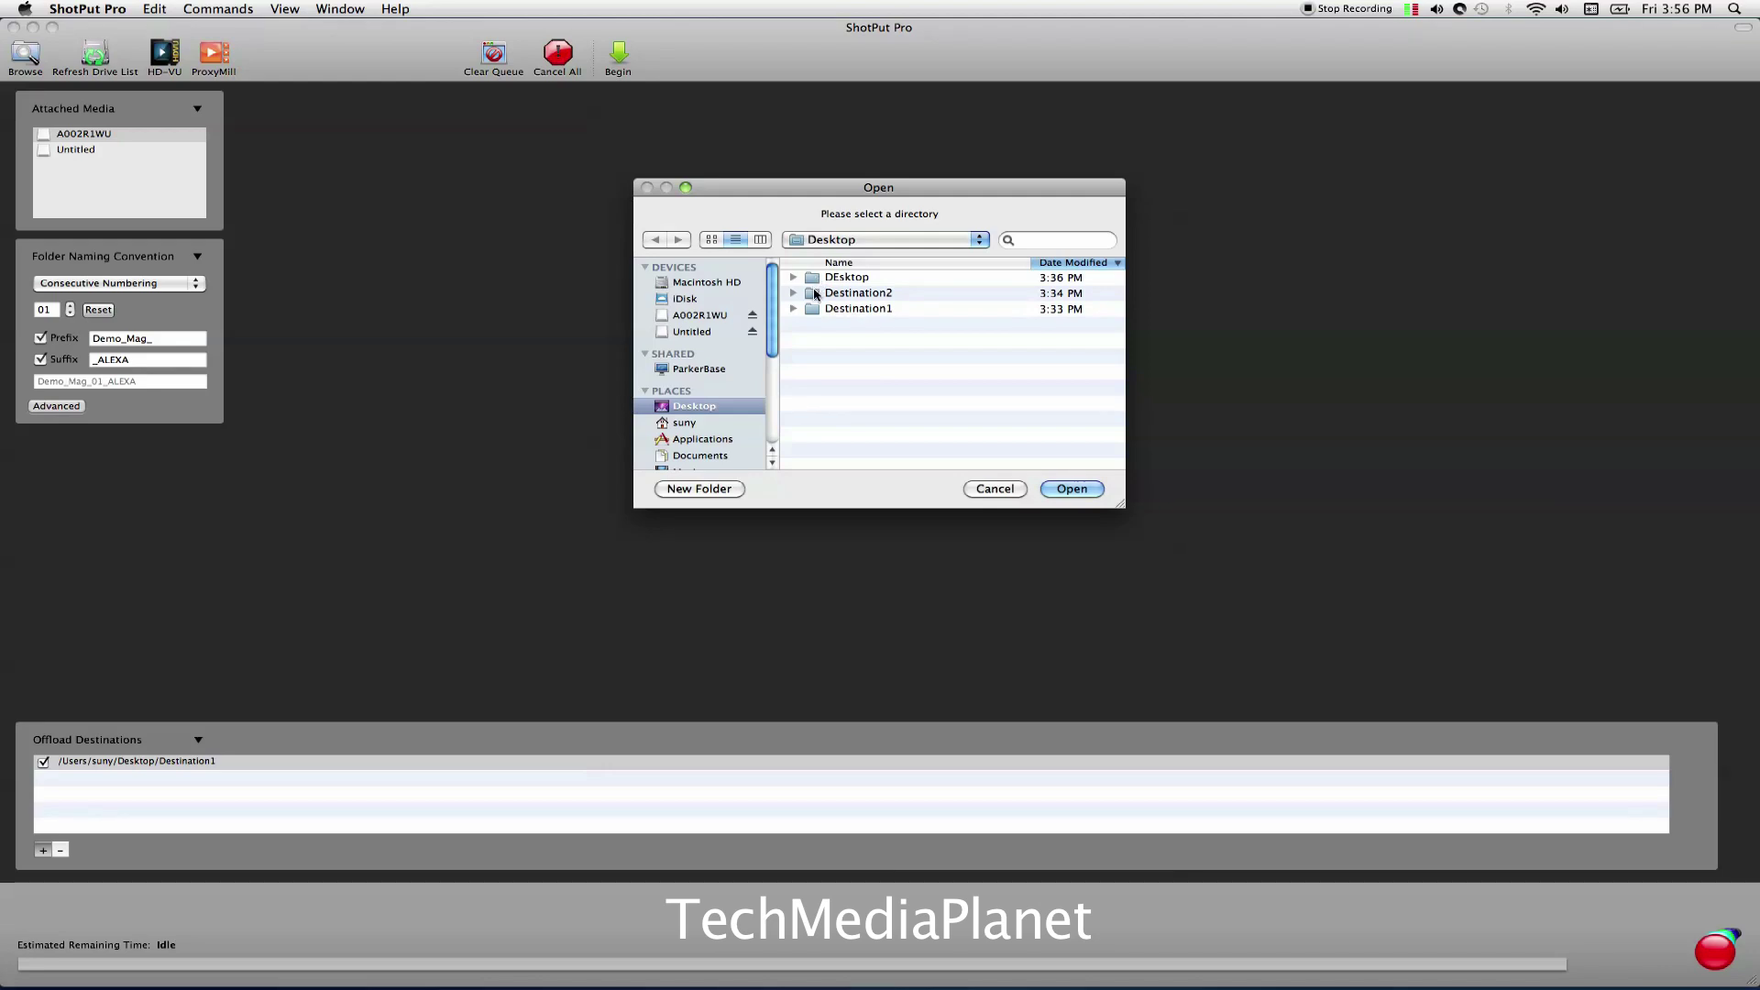
{"action": "left_click", "coordinate": [833, 292]}
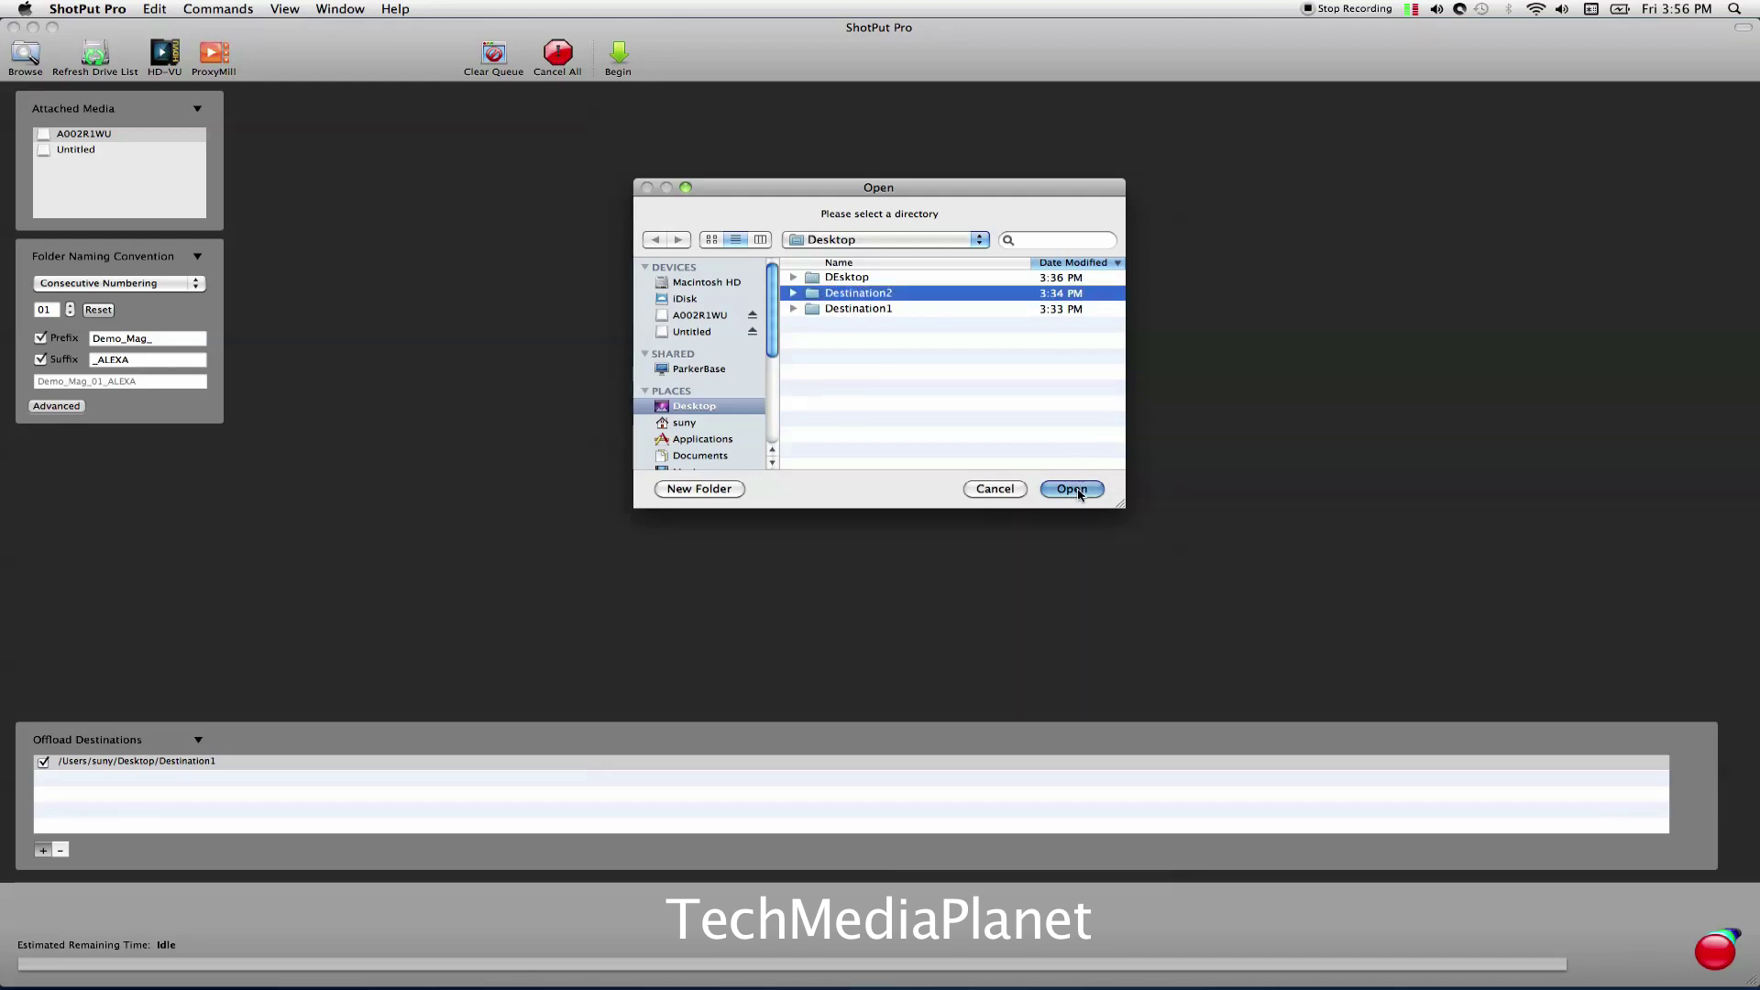
{"action": "left_click", "coordinate": [1081, 491]}
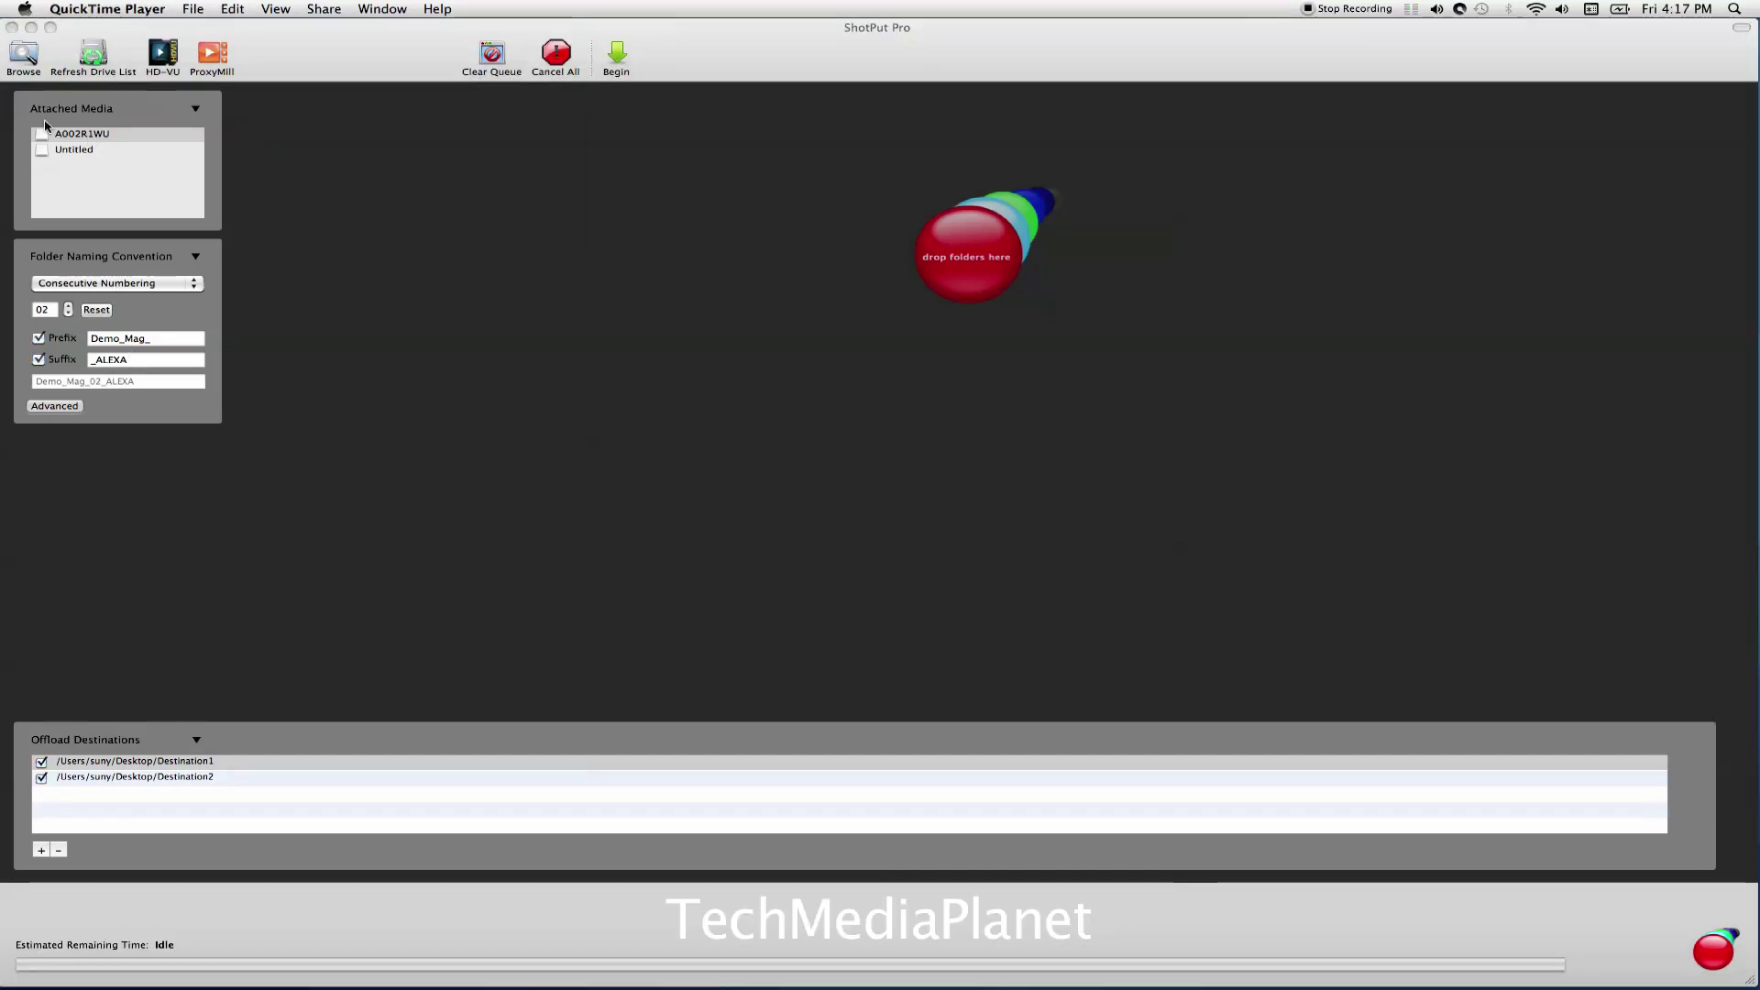
{"action": "left_click_drag", "start_coordinate": [43, 138], "coordinate": [657, 248]}
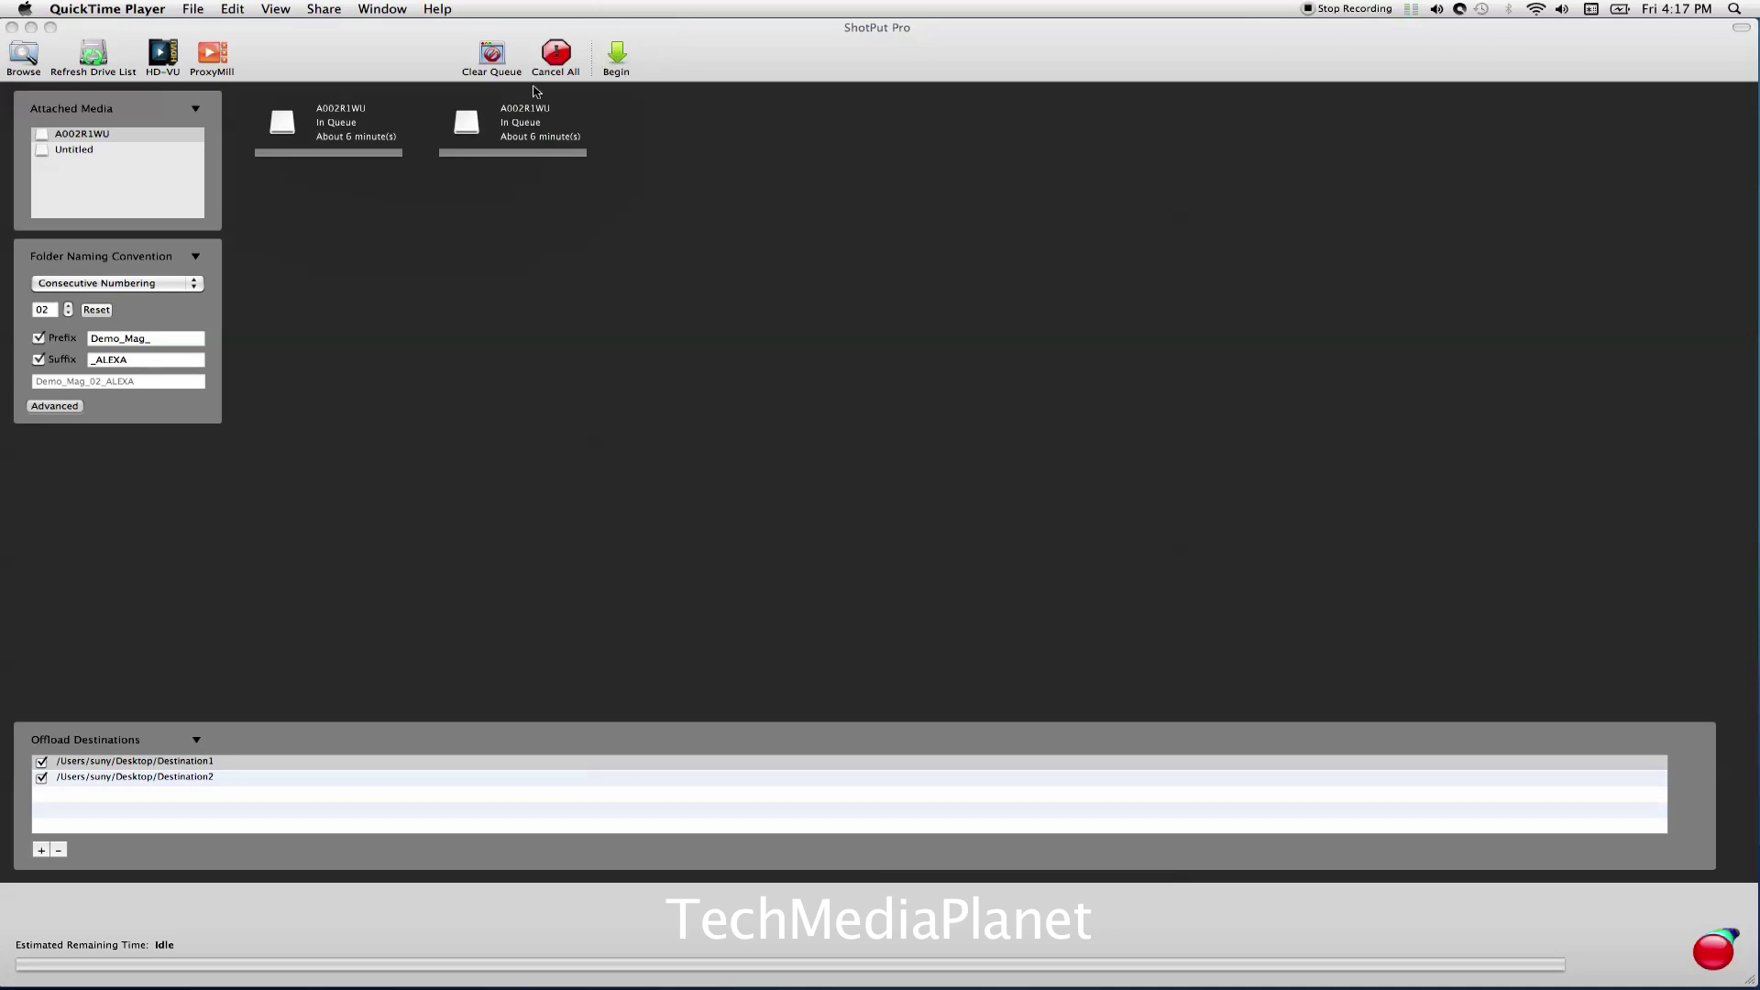
Inspect the queued A002R1WU job's file list in Offload Details, then close it.
{"action": "double_click", "coordinate": [467, 128]}
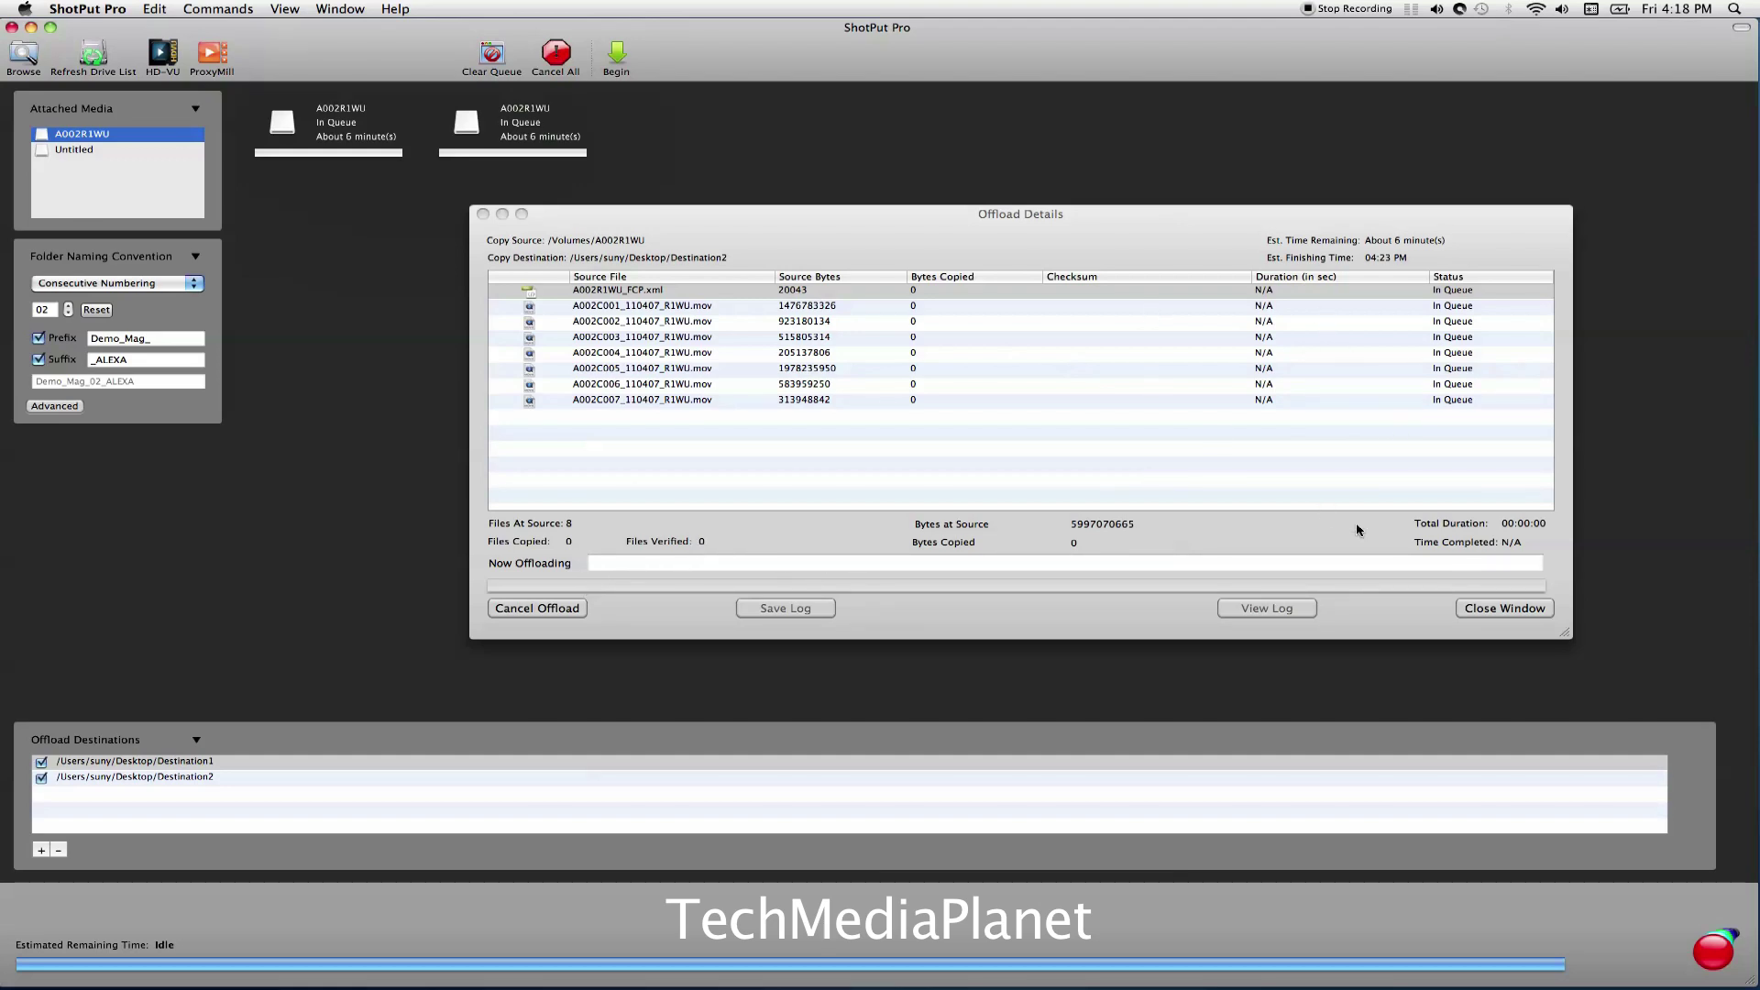
{"action": "left_click", "coordinate": [1498, 614]}
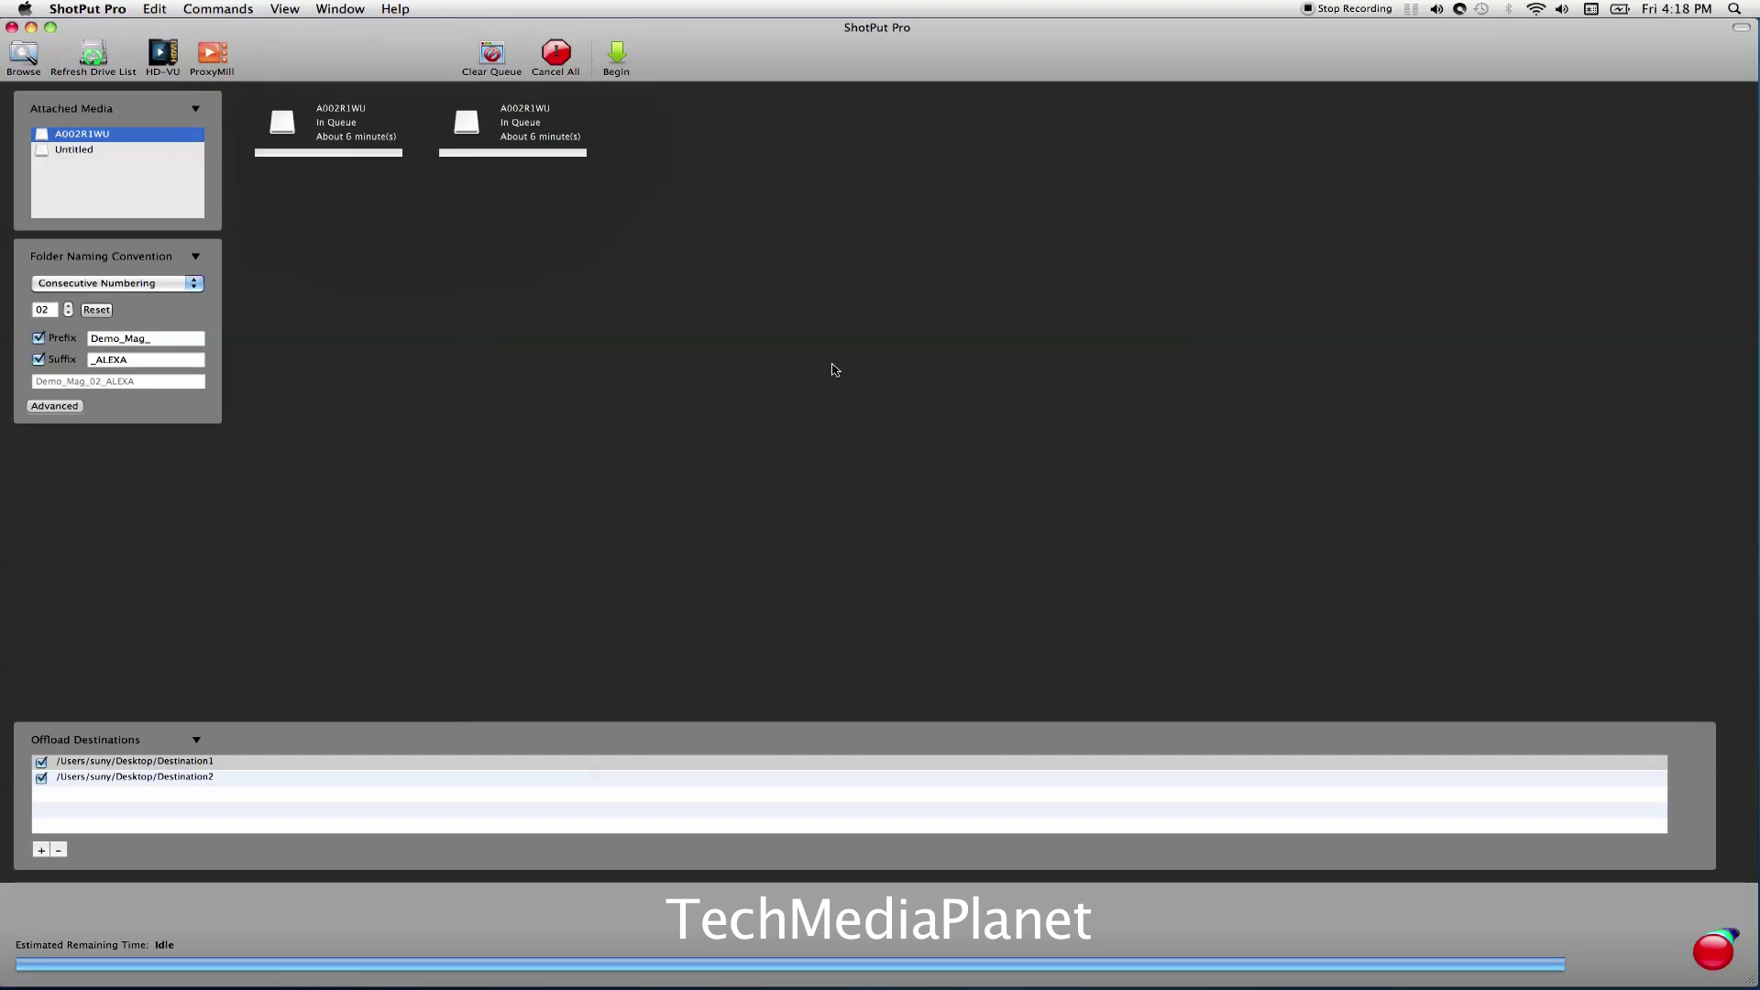
Start copying both A002R1WU jobs and check each job's progress in Offload Details.
{"action": "left_click", "coordinate": [617, 55]}
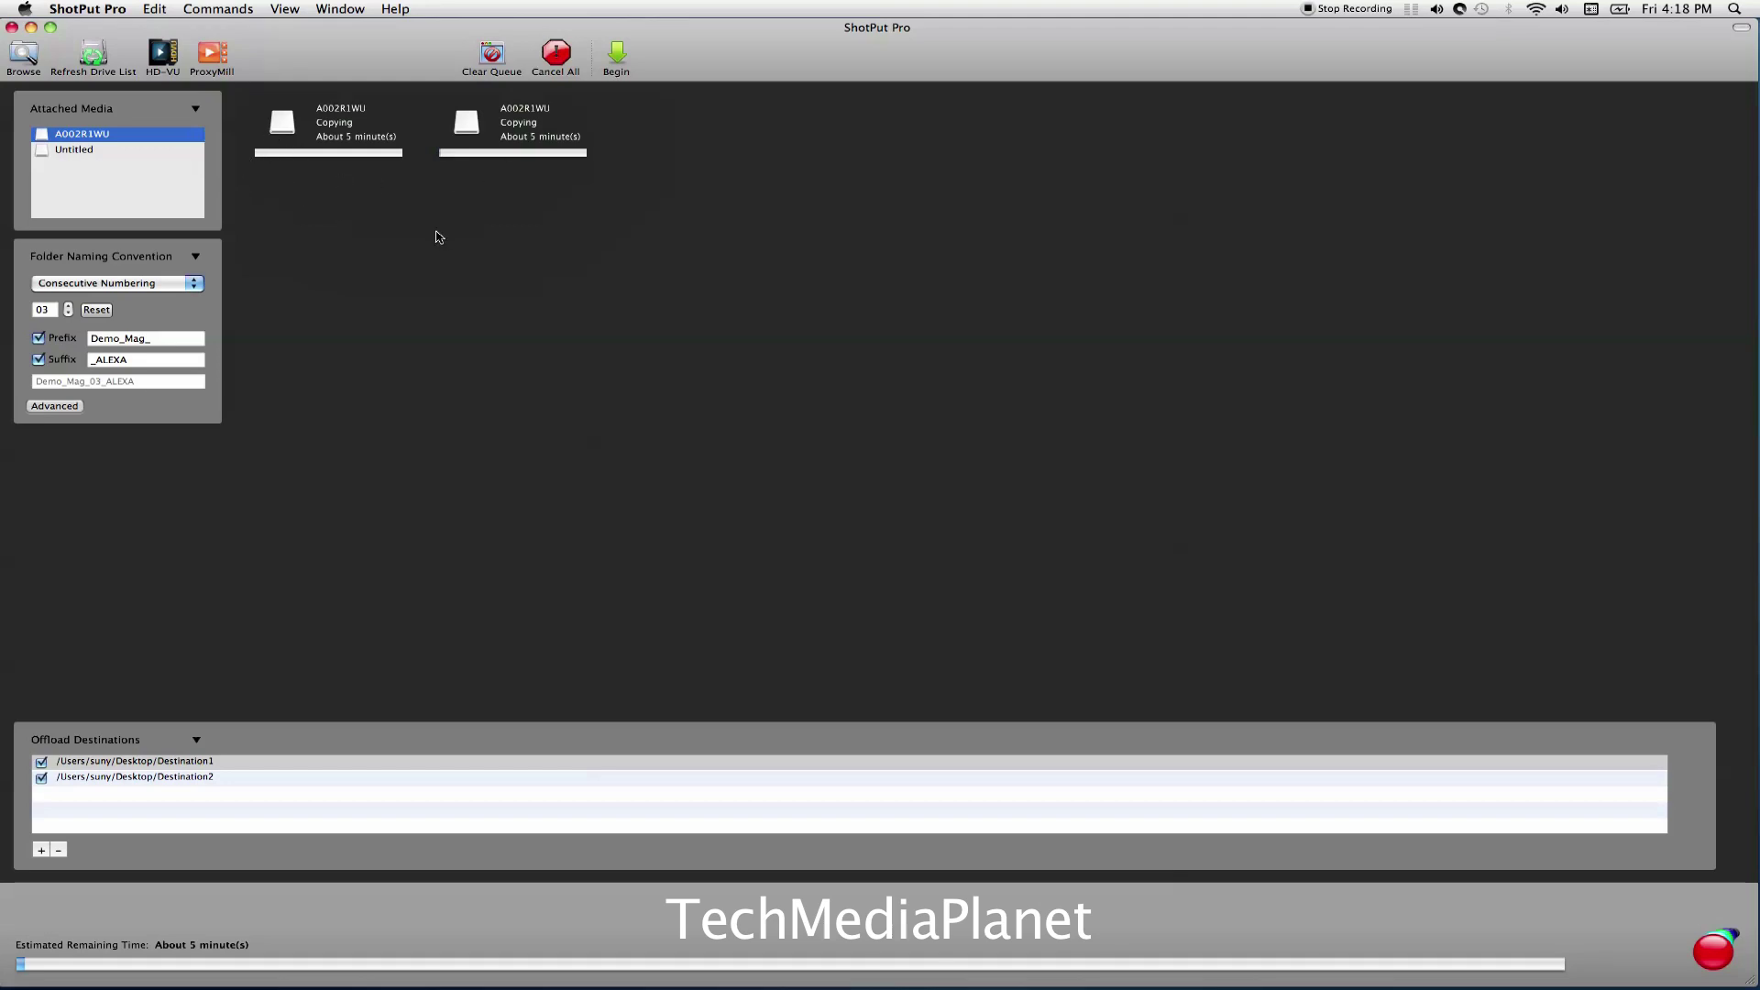
{"action": "double_click", "coordinate": [473, 131]}
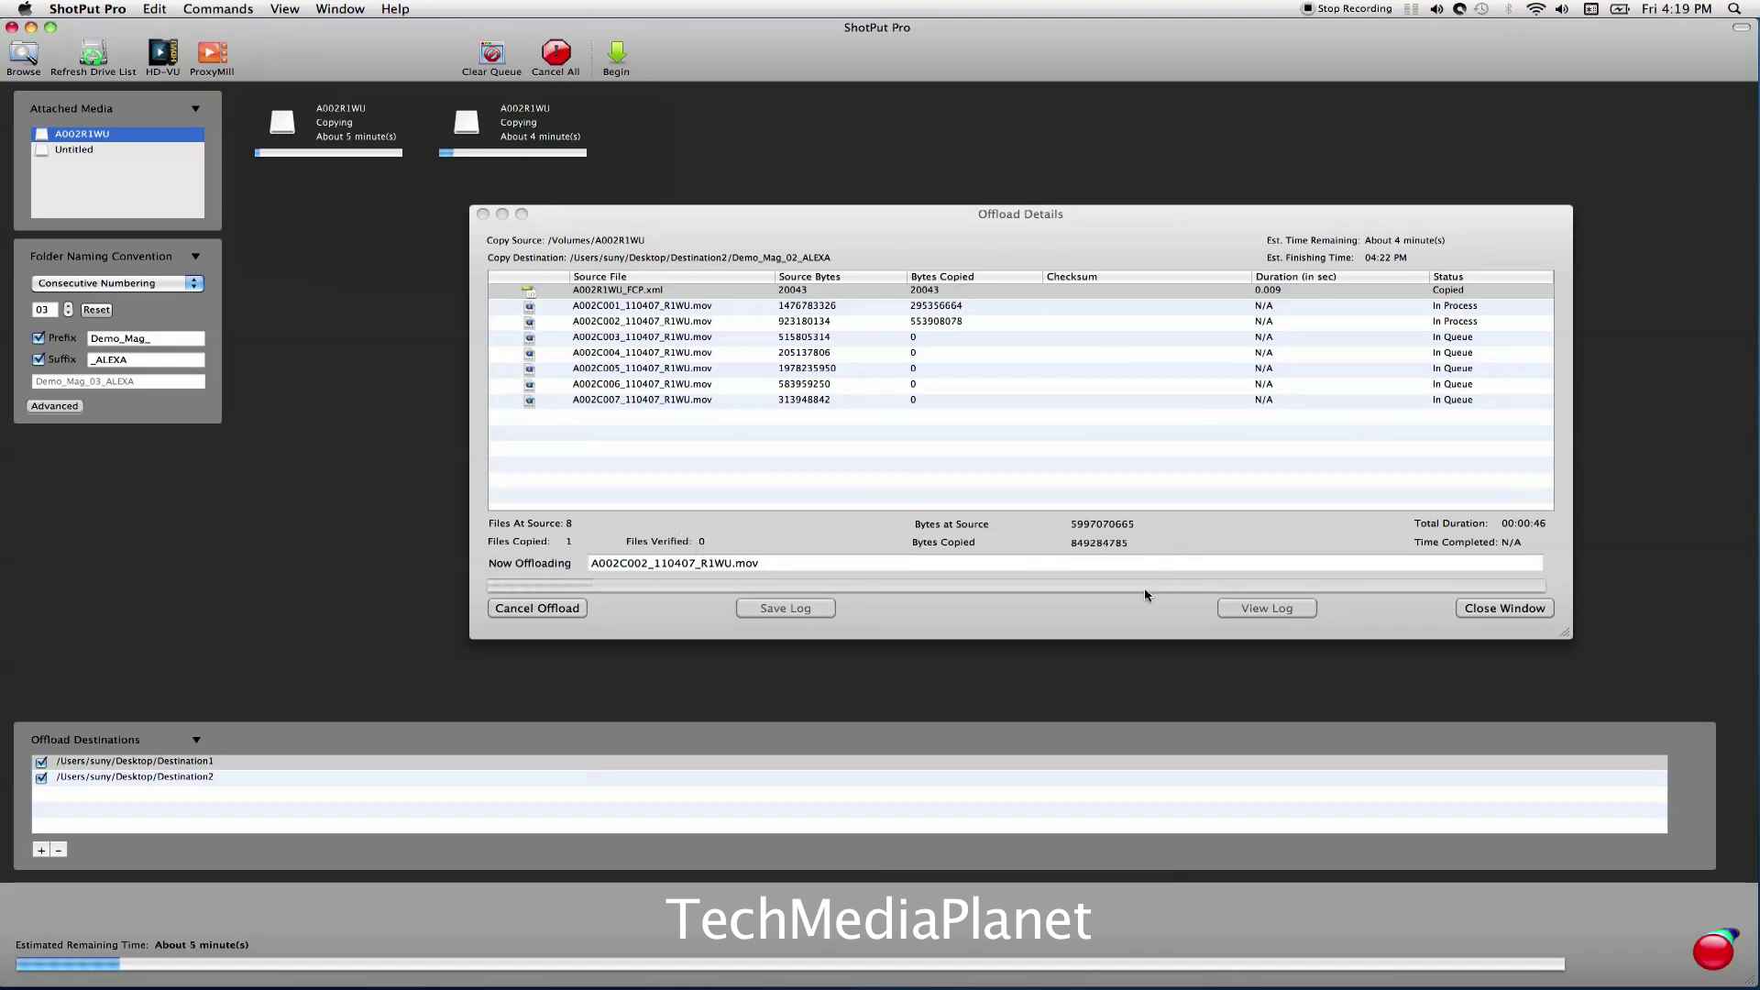
{"action": "left_click", "coordinate": [1502, 610]}
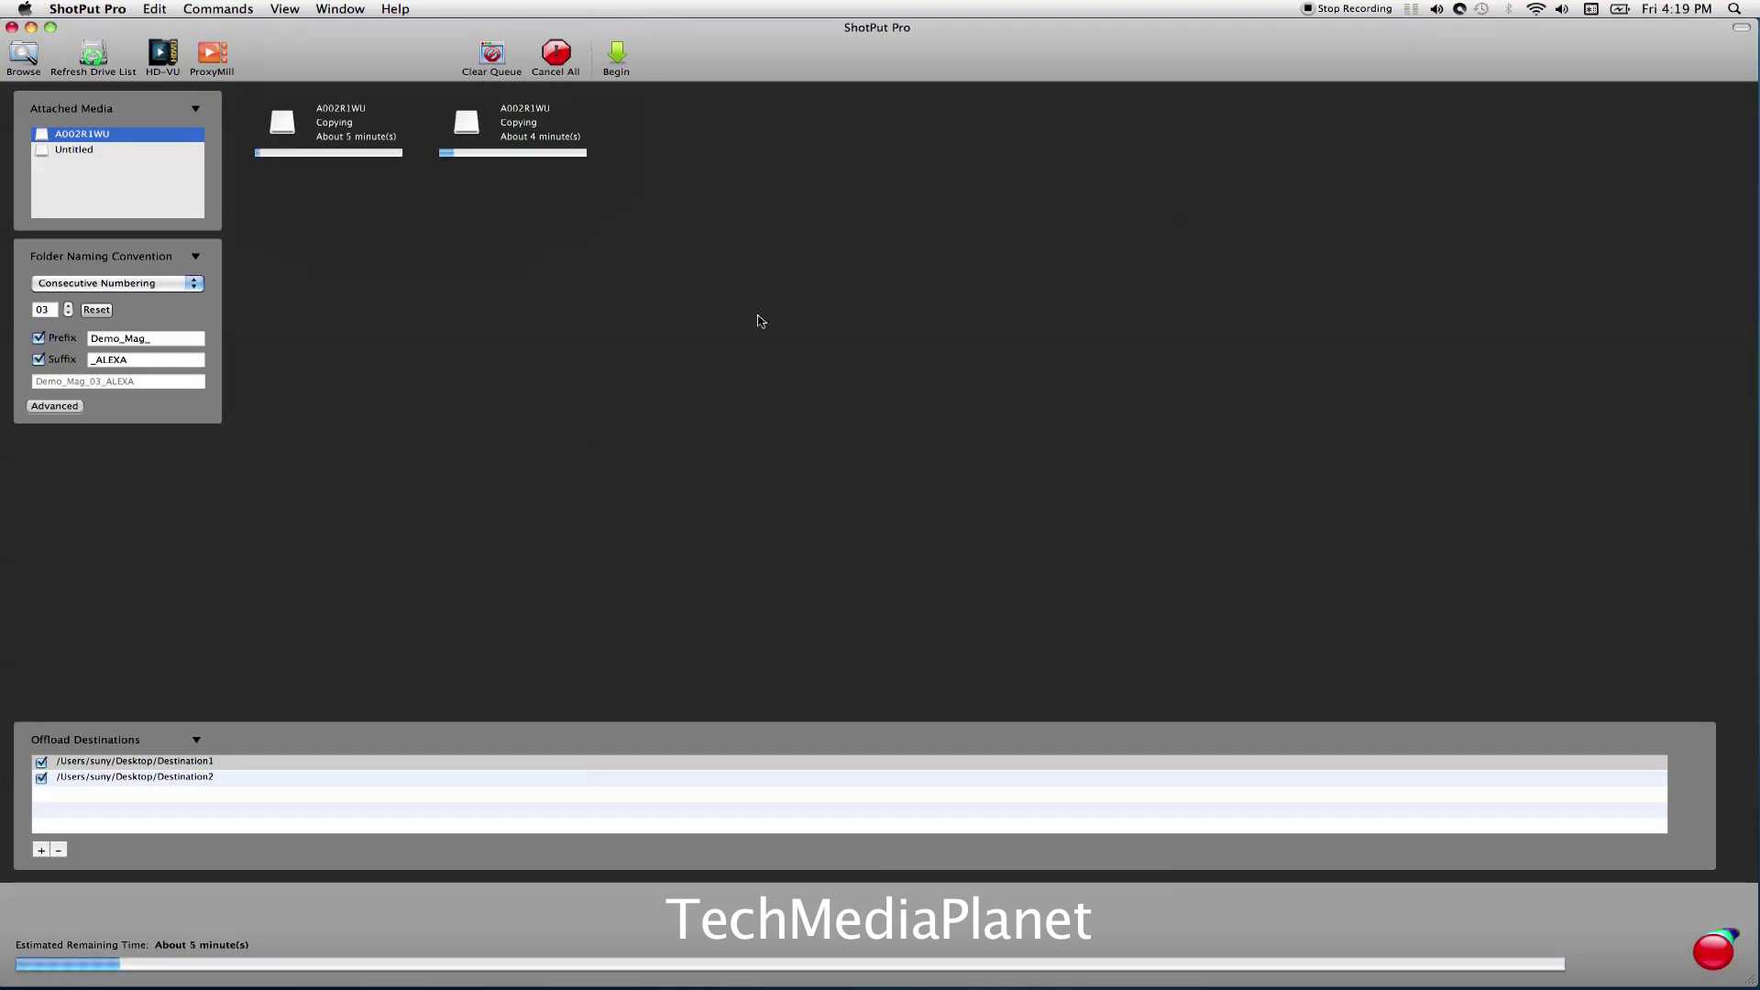
{"action": "double_click", "coordinate": [273, 126]}
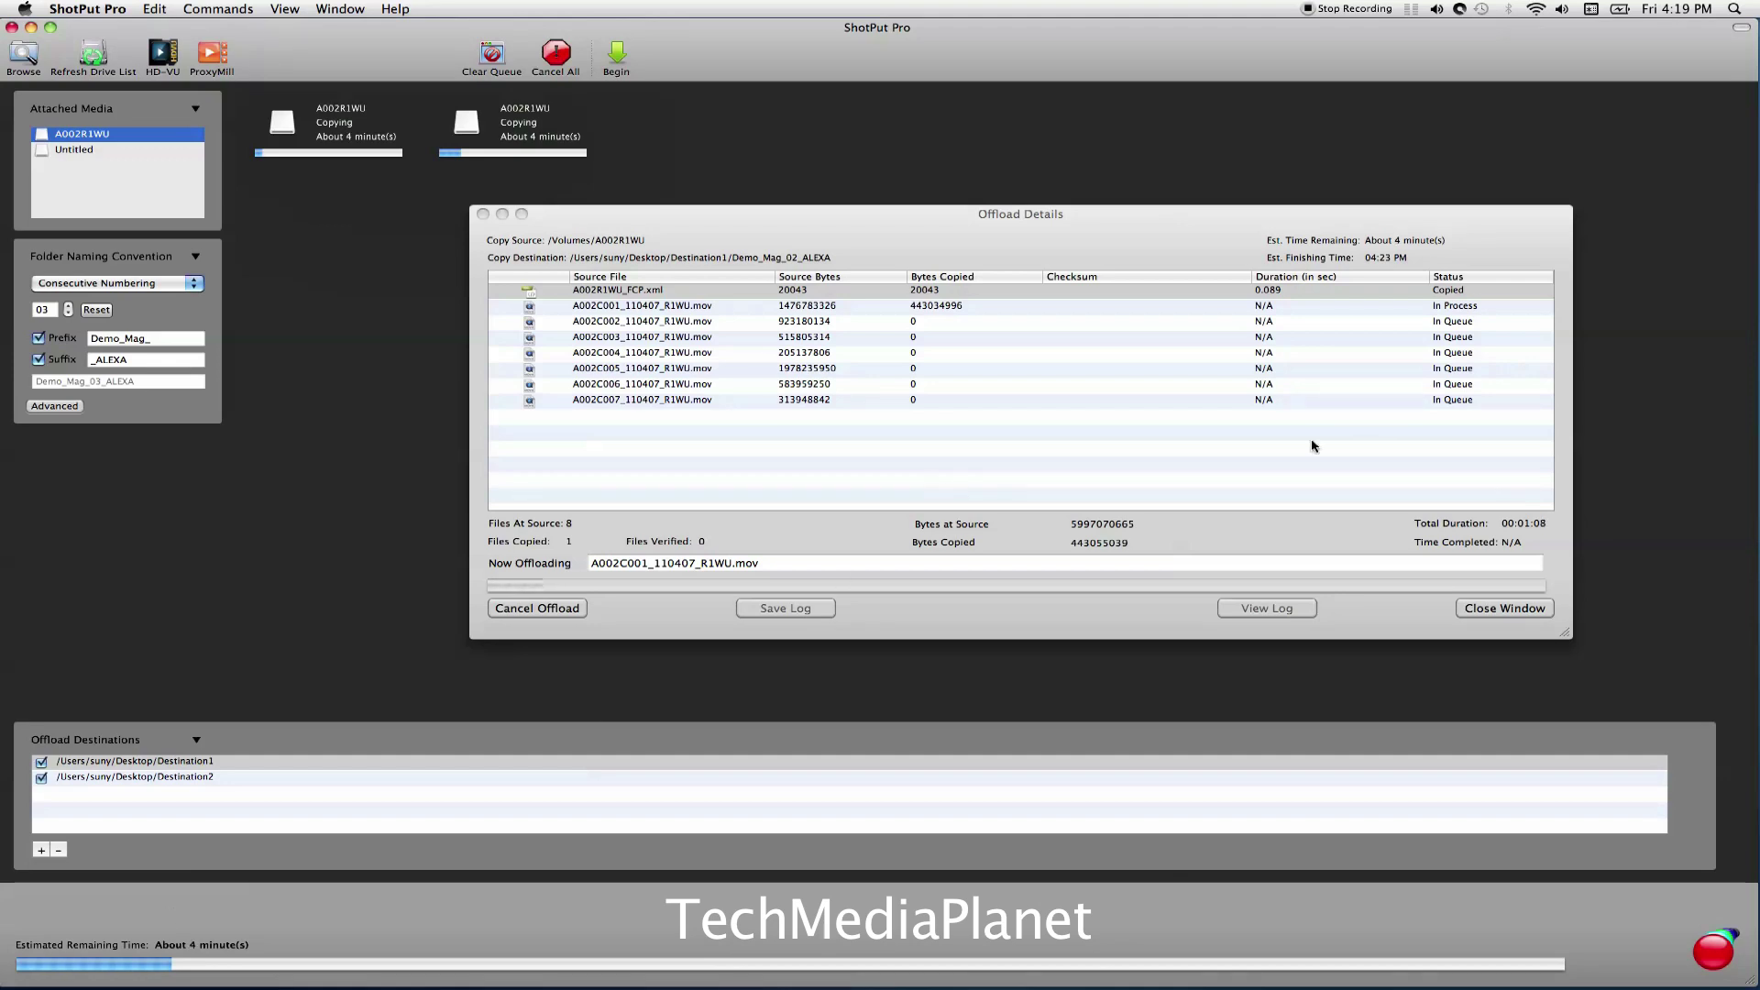
{"action": "left_click", "coordinate": [1529, 612]}
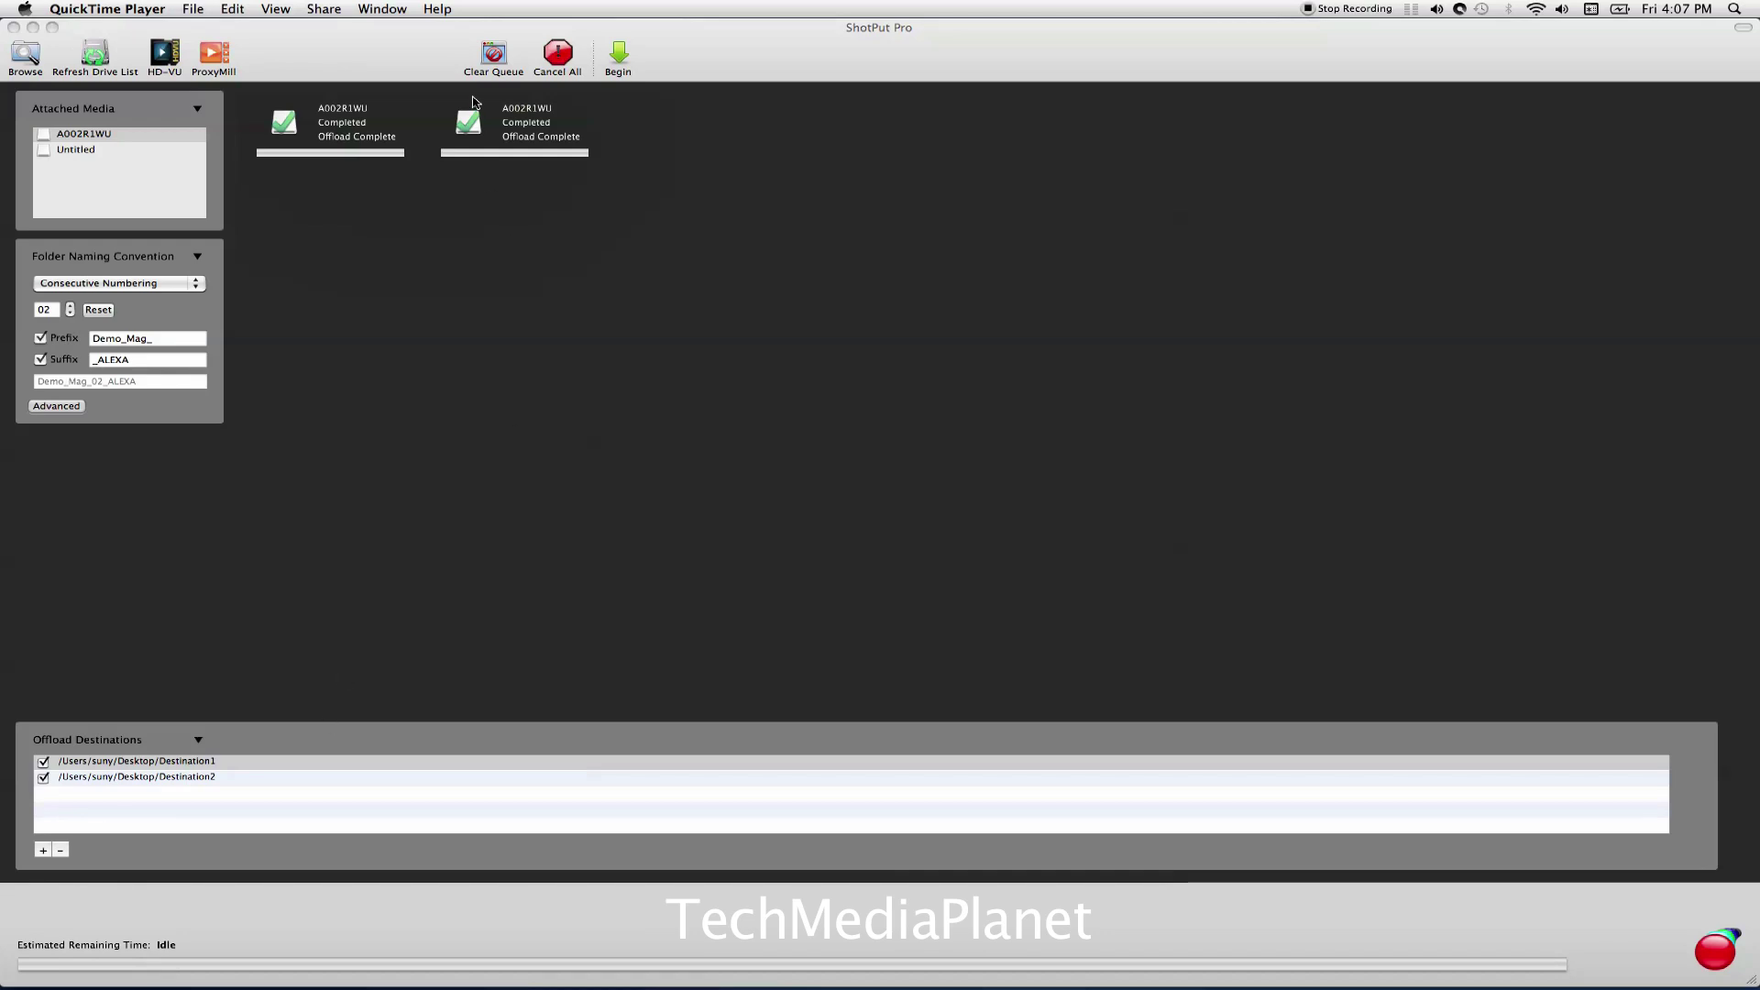
Open the second completed job's Offload Details and enlarge it to list all eight verified files.
{"action": "double_click", "coordinate": [473, 129]}
{"action": "left_click_drag", "start_coordinate": [713, 277], "coordinate": [642, 224]}
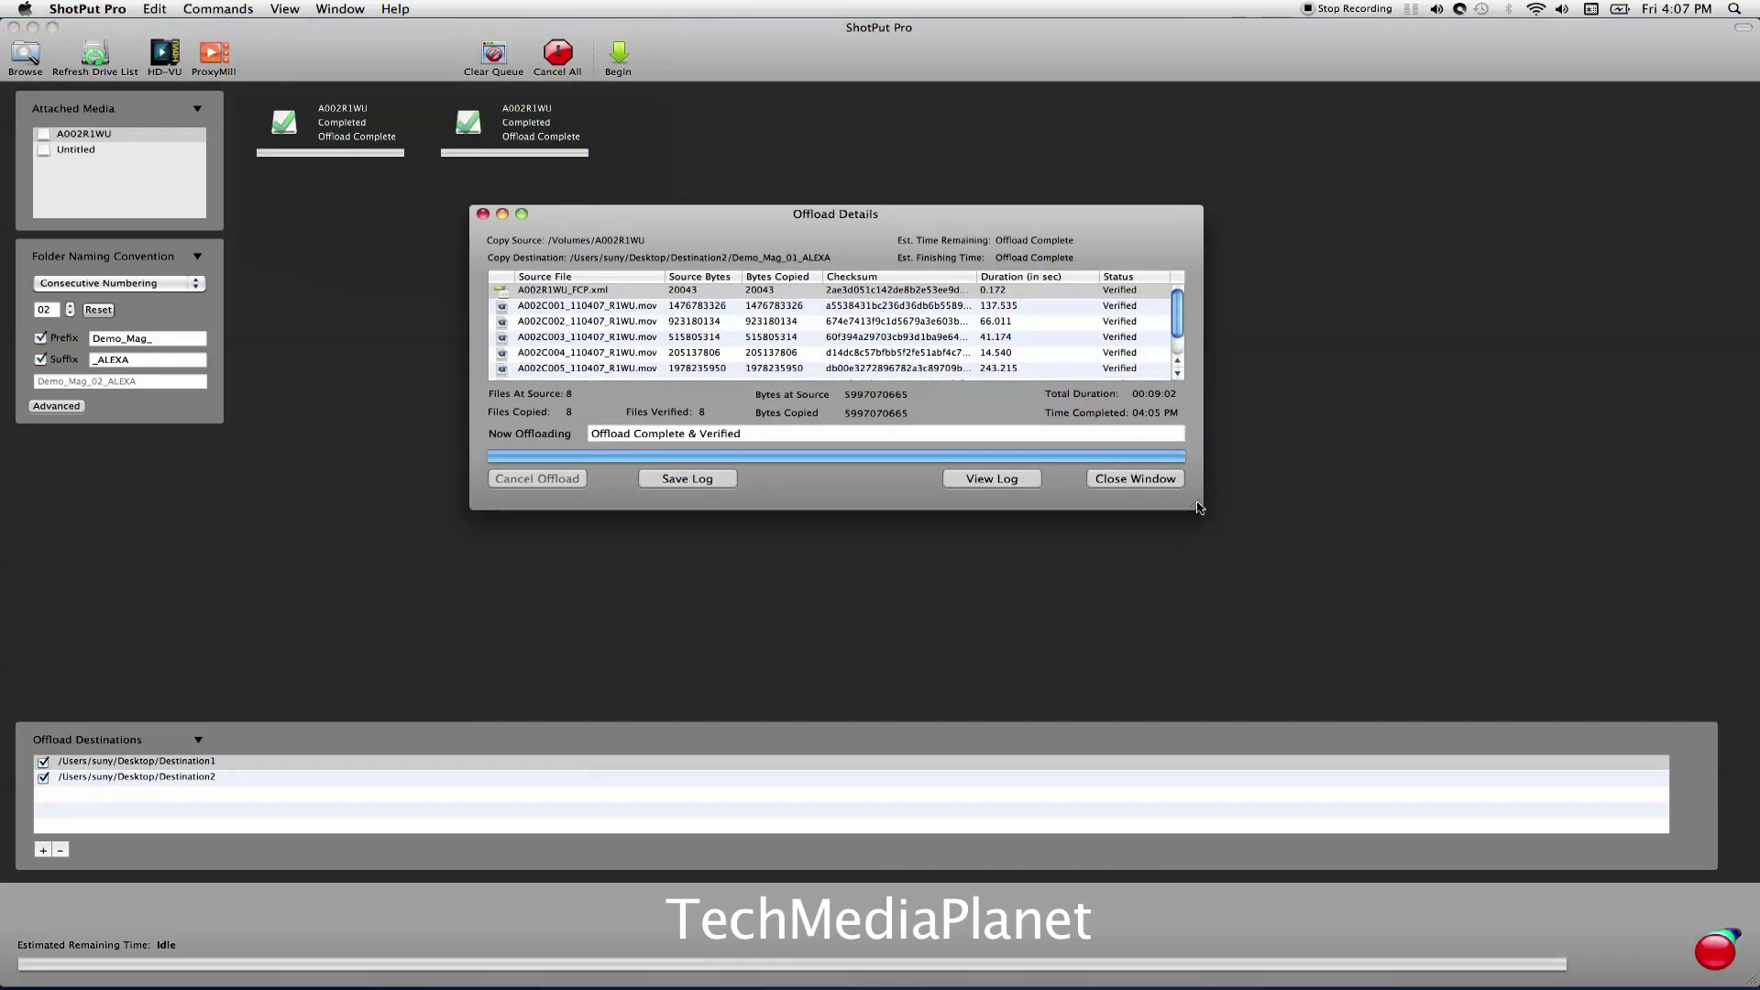
{"action": "left_click_drag", "start_coordinate": [1199, 503], "coordinate": [1570, 638]}
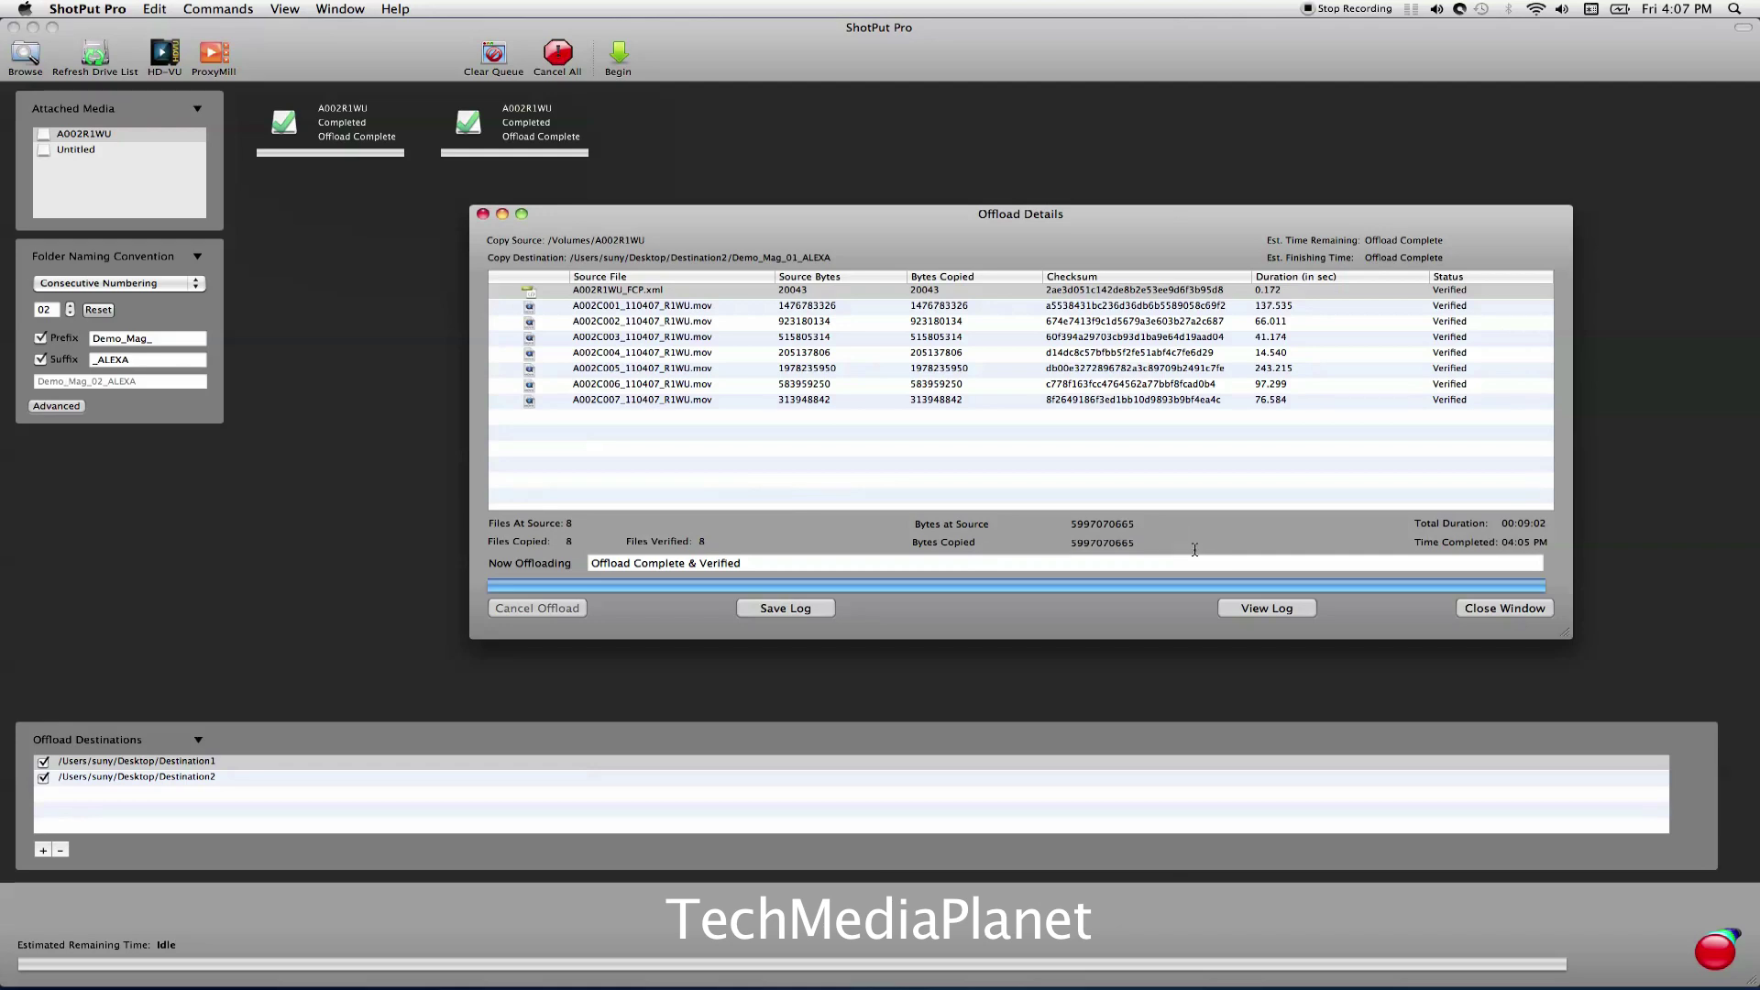
Review the verification lines in the Destination2 offload log, then close the log and details windows.
{"action": "left_click", "coordinate": [1270, 610]}
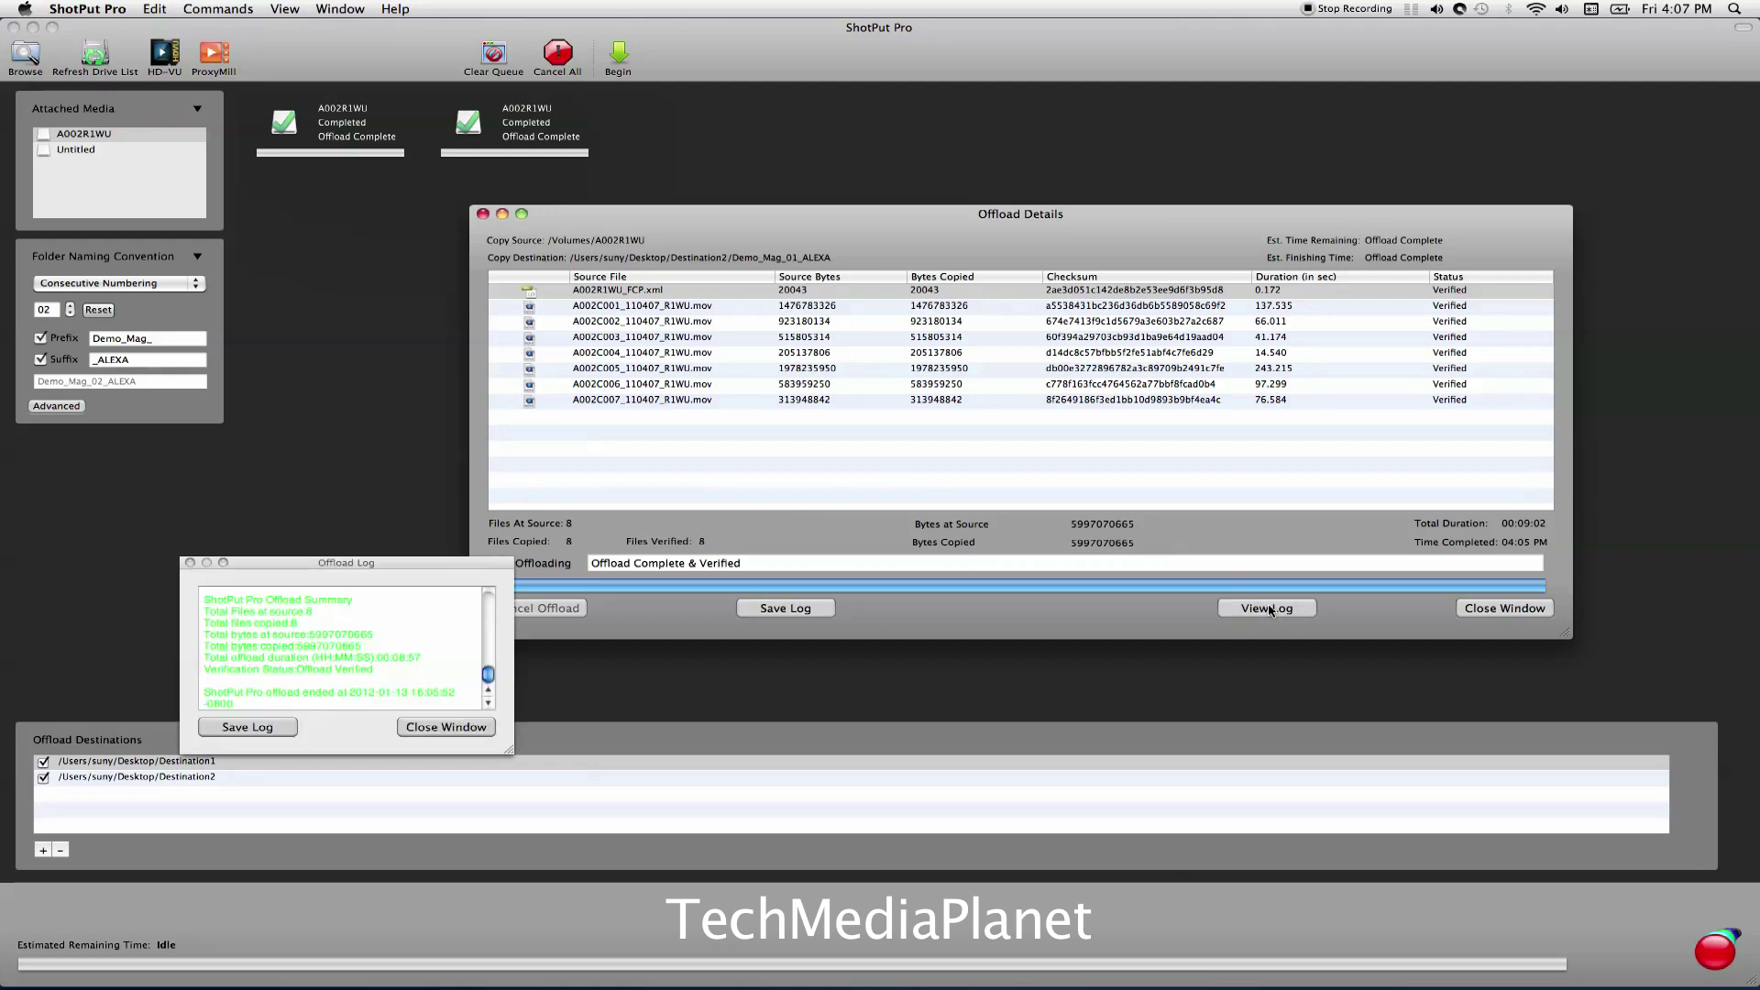
{"action": "left_click_drag", "start_coordinate": [397, 566], "coordinate": [353, 472]}
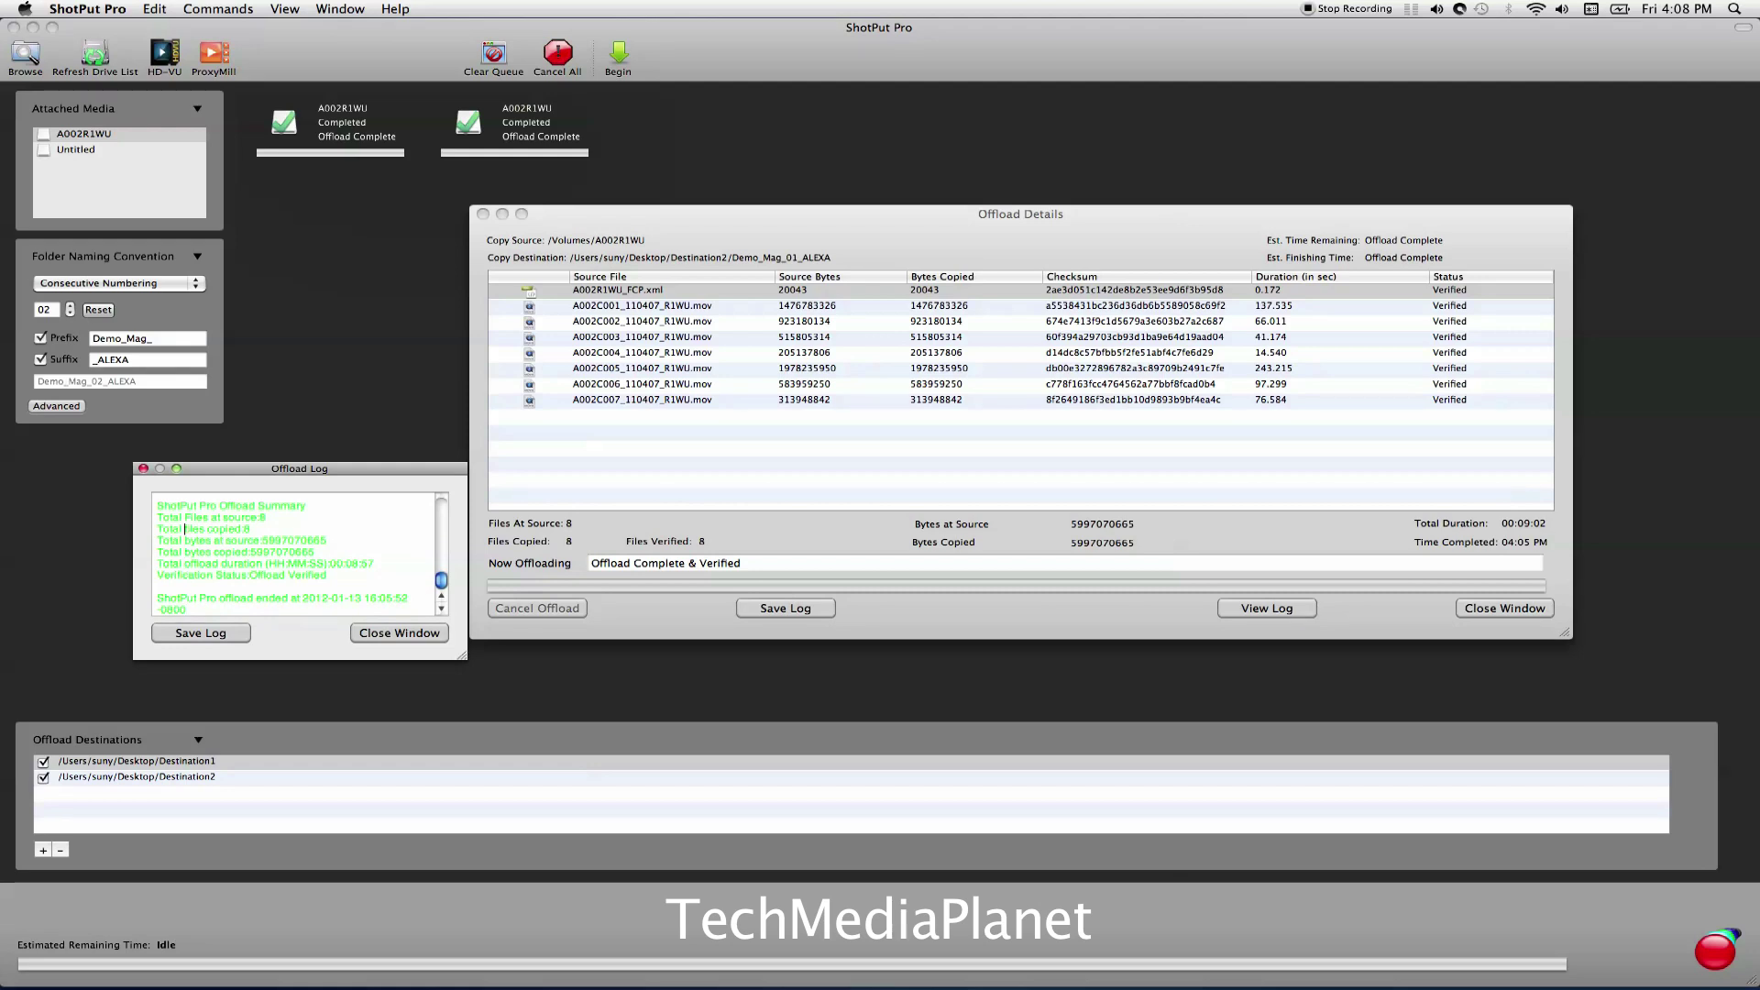
{"action": "scroll", "coordinate": [185, 517], "scroll_direction": "up", "scroll_amount": 5}
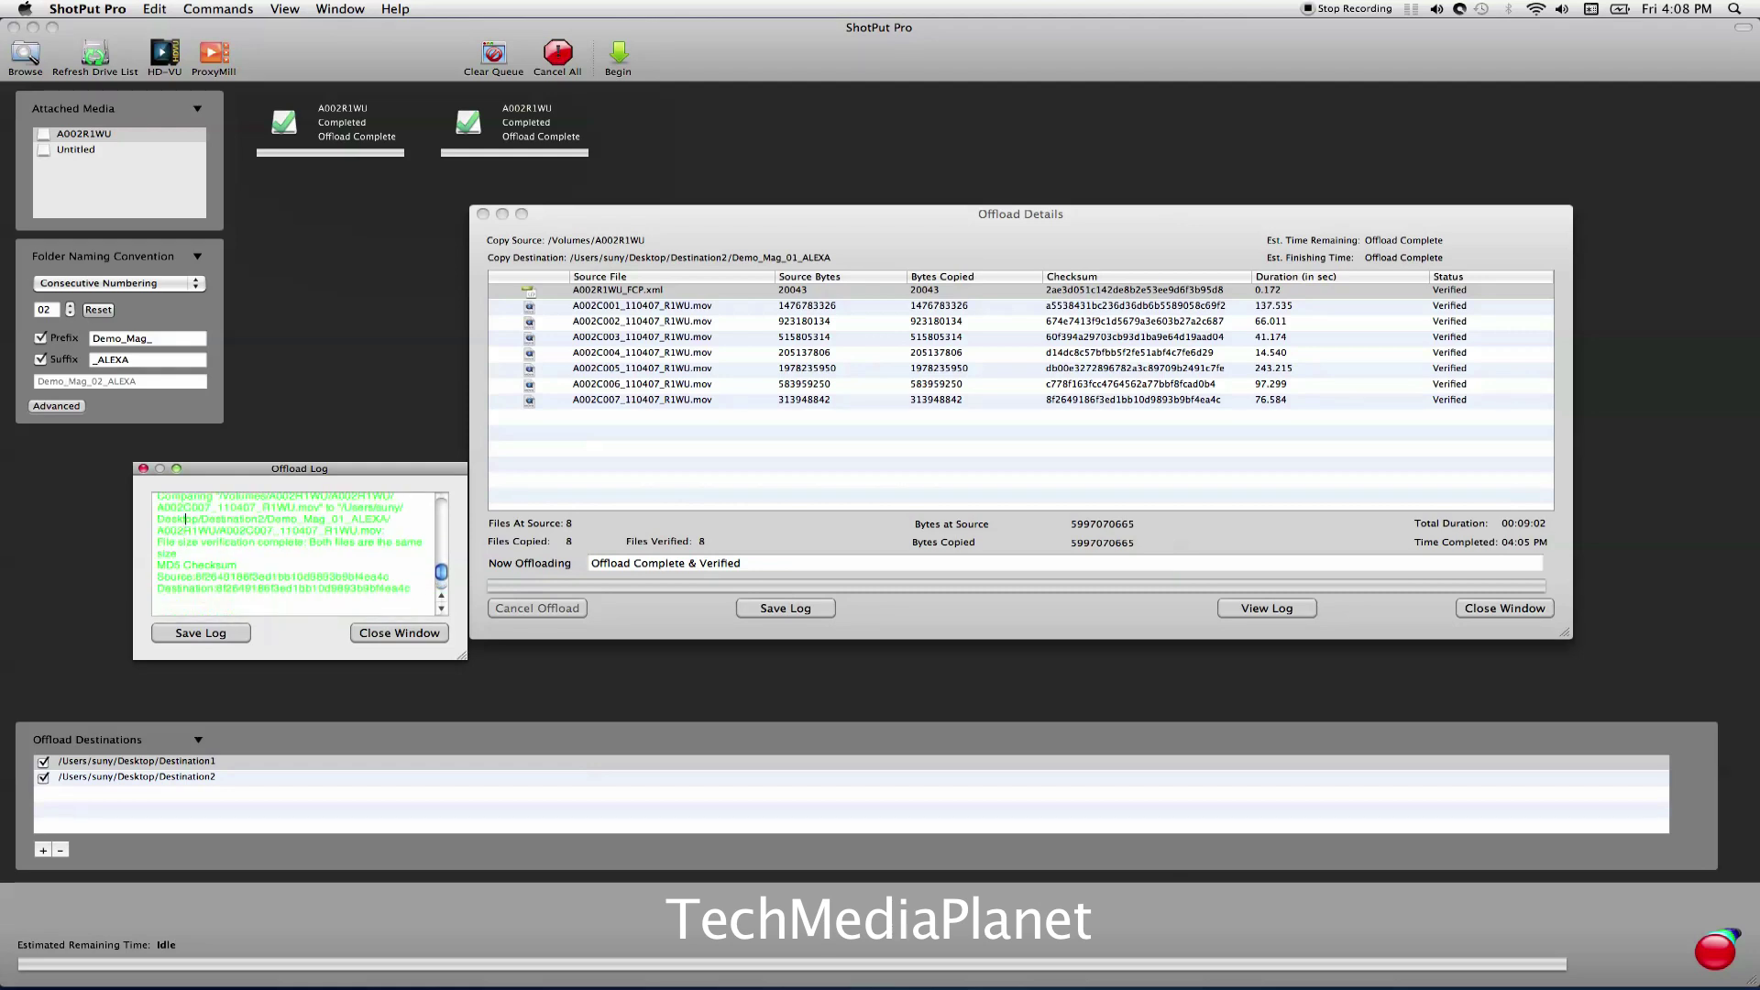
{"action": "left_click_drag", "start_coordinate": [445, 575], "coordinate": [440, 543]}
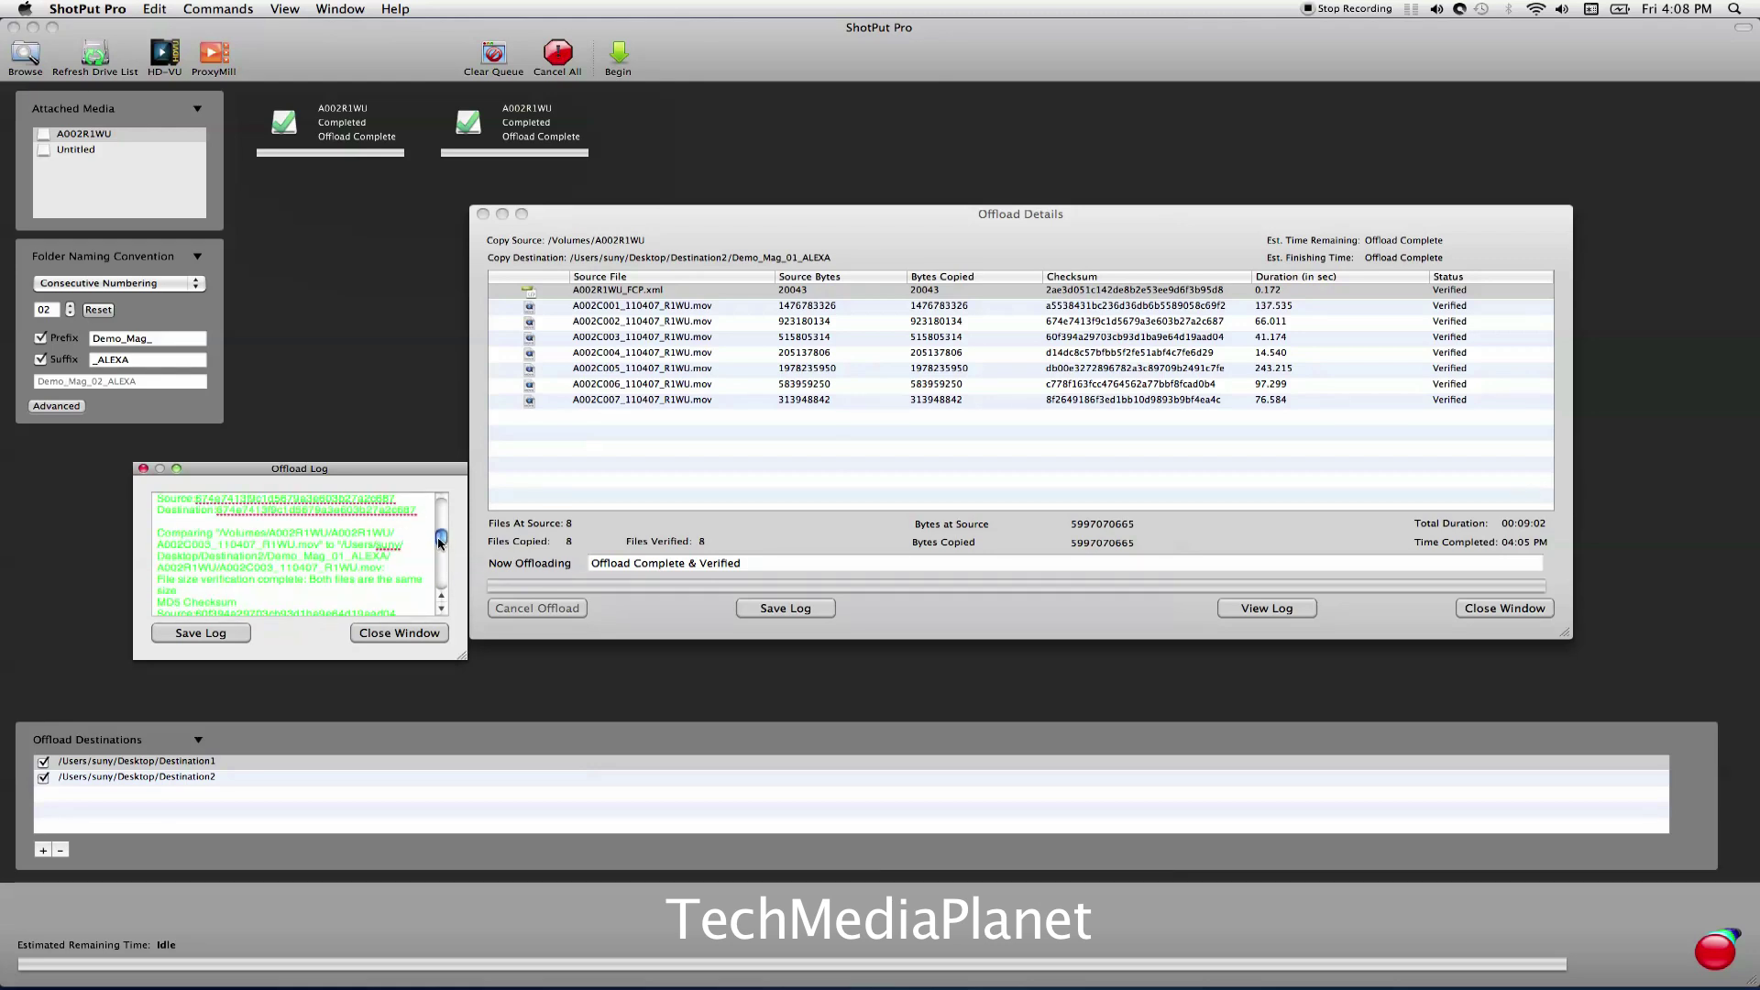
{"action": "left_click_drag", "start_coordinate": [440, 541], "coordinate": [426, 593]}
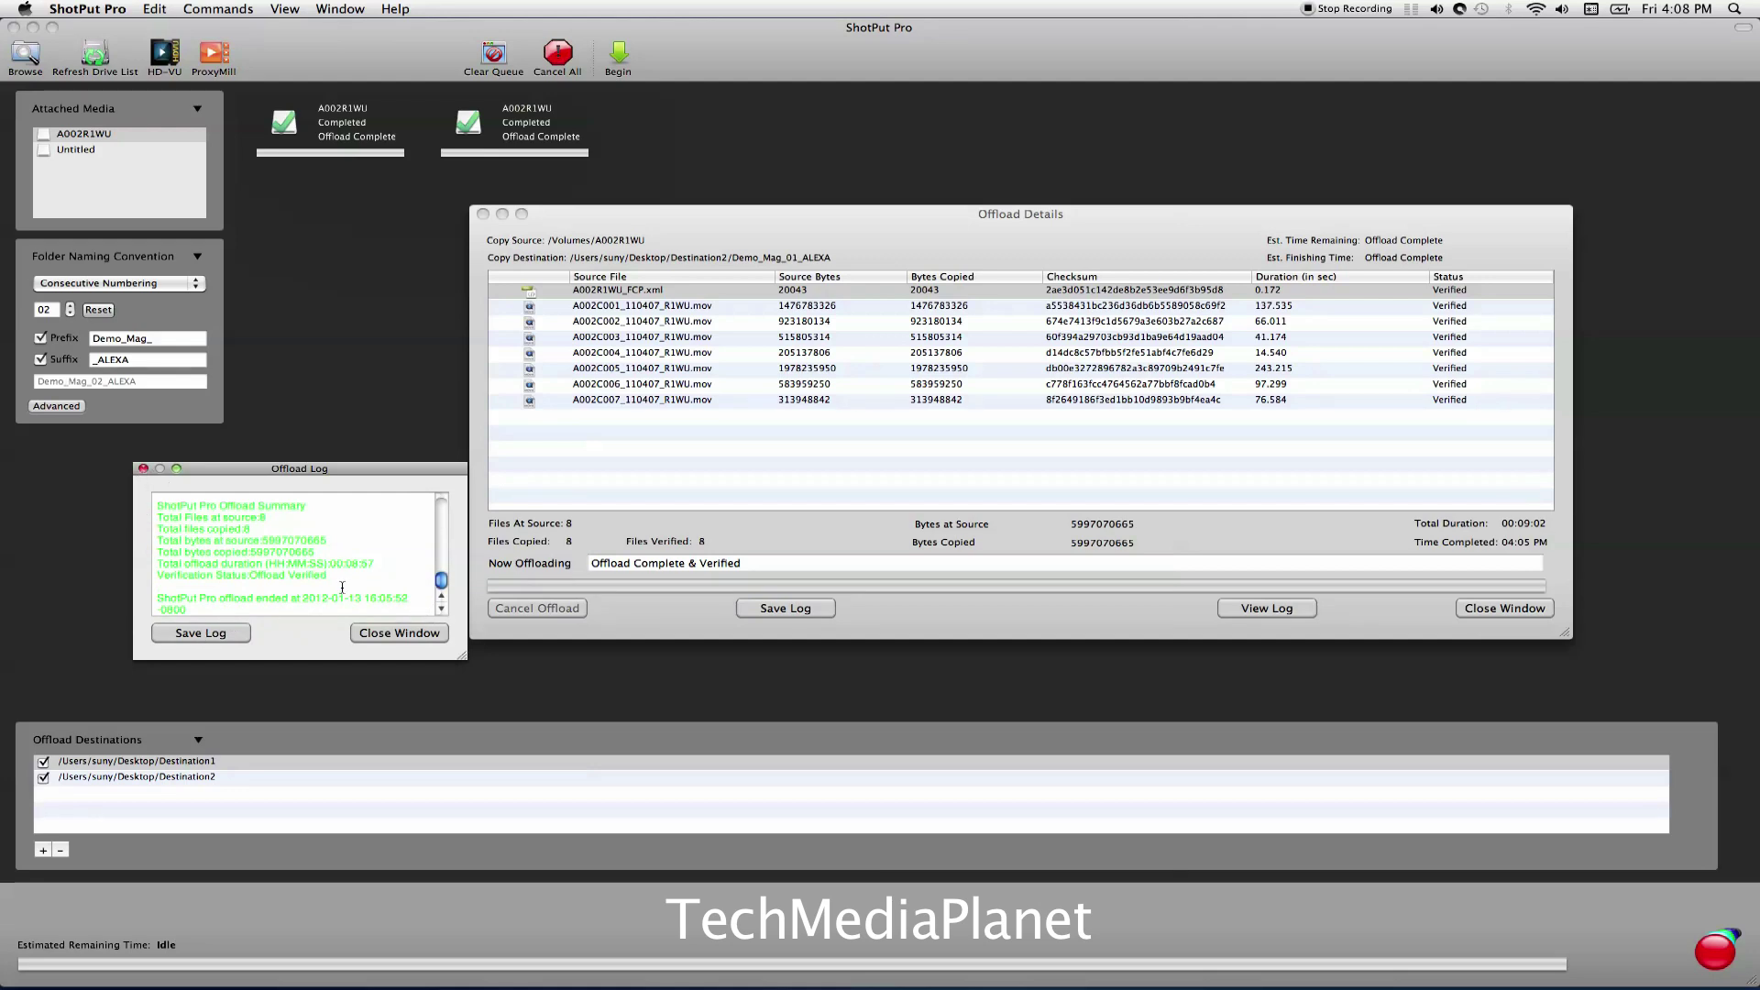
{"action": "left_click", "coordinate": [387, 635]}
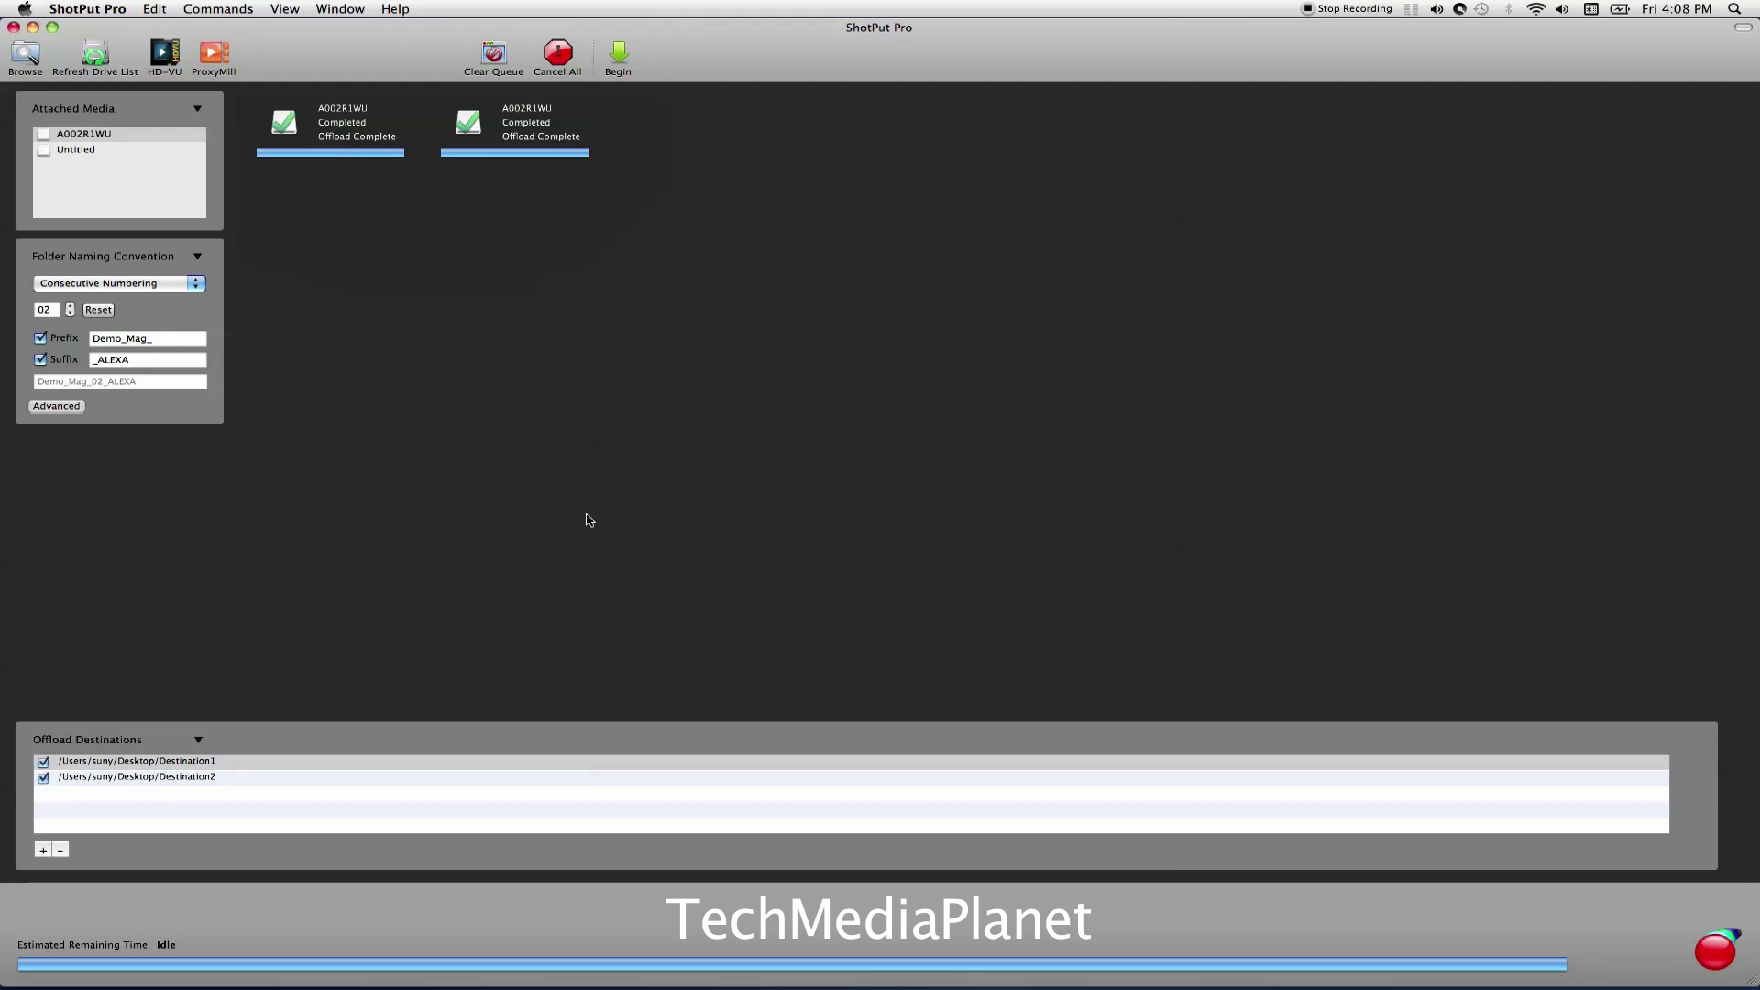
{"action": "double_click", "coordinate": [286, 126]}
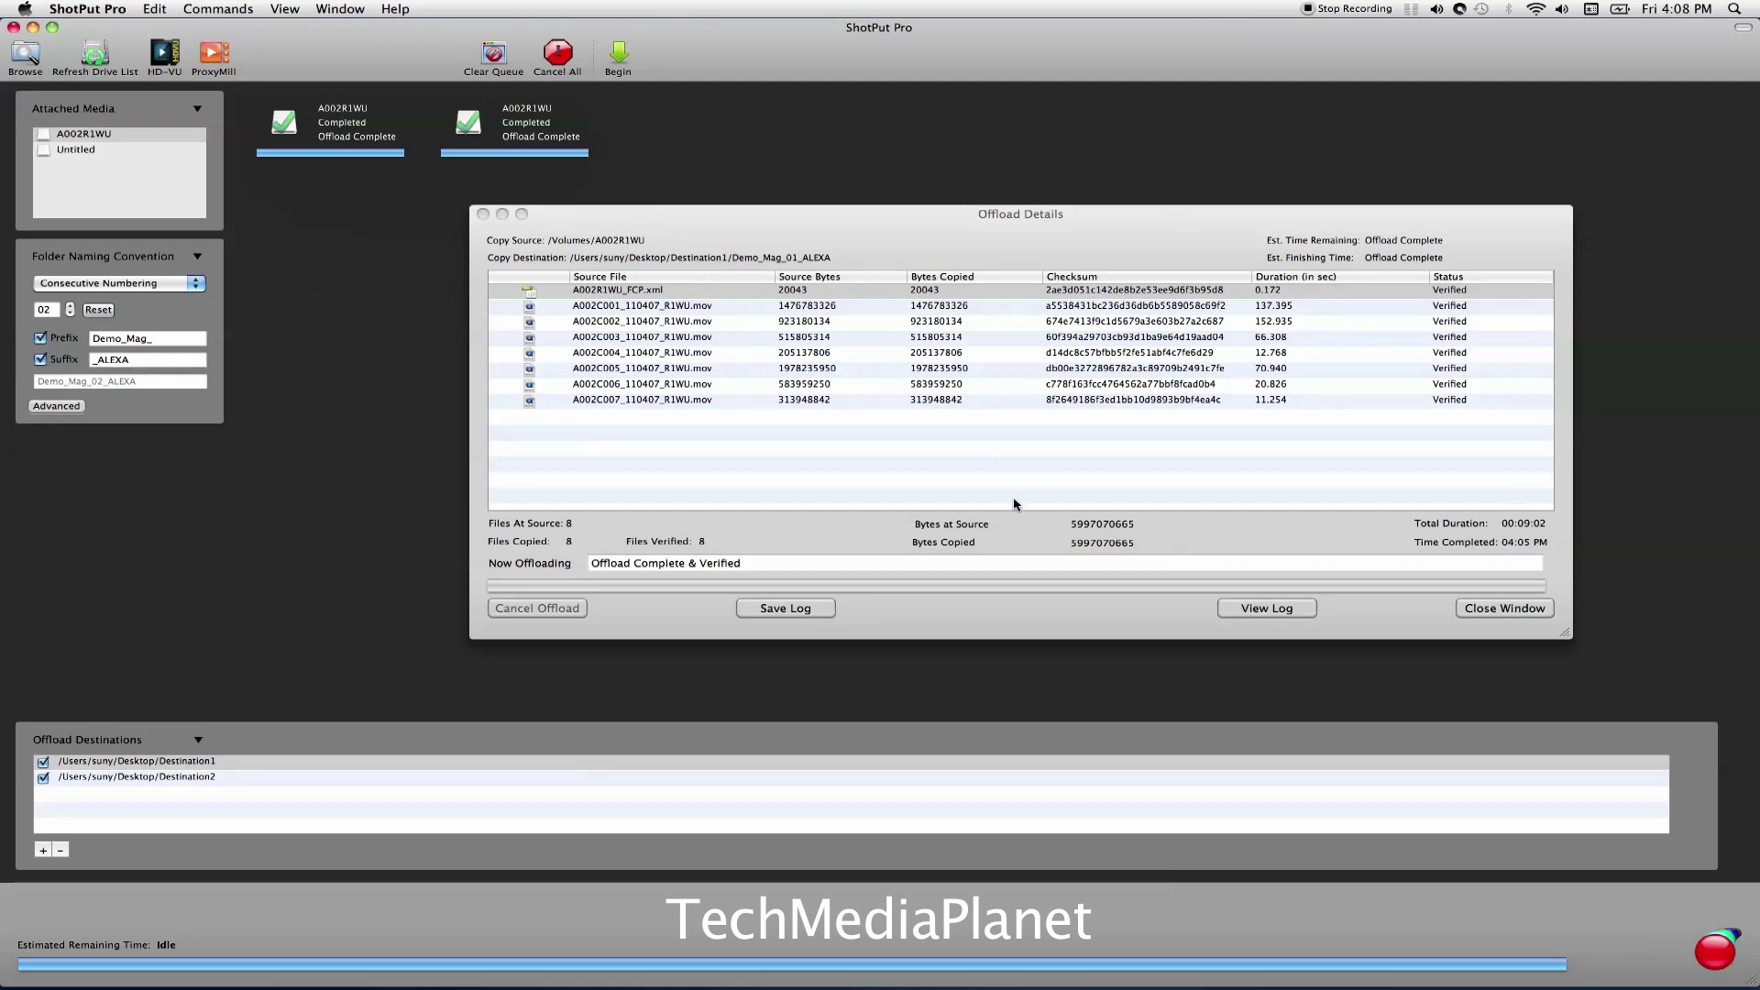
{"action": "left_click", "coordinate": [1498, 609]}
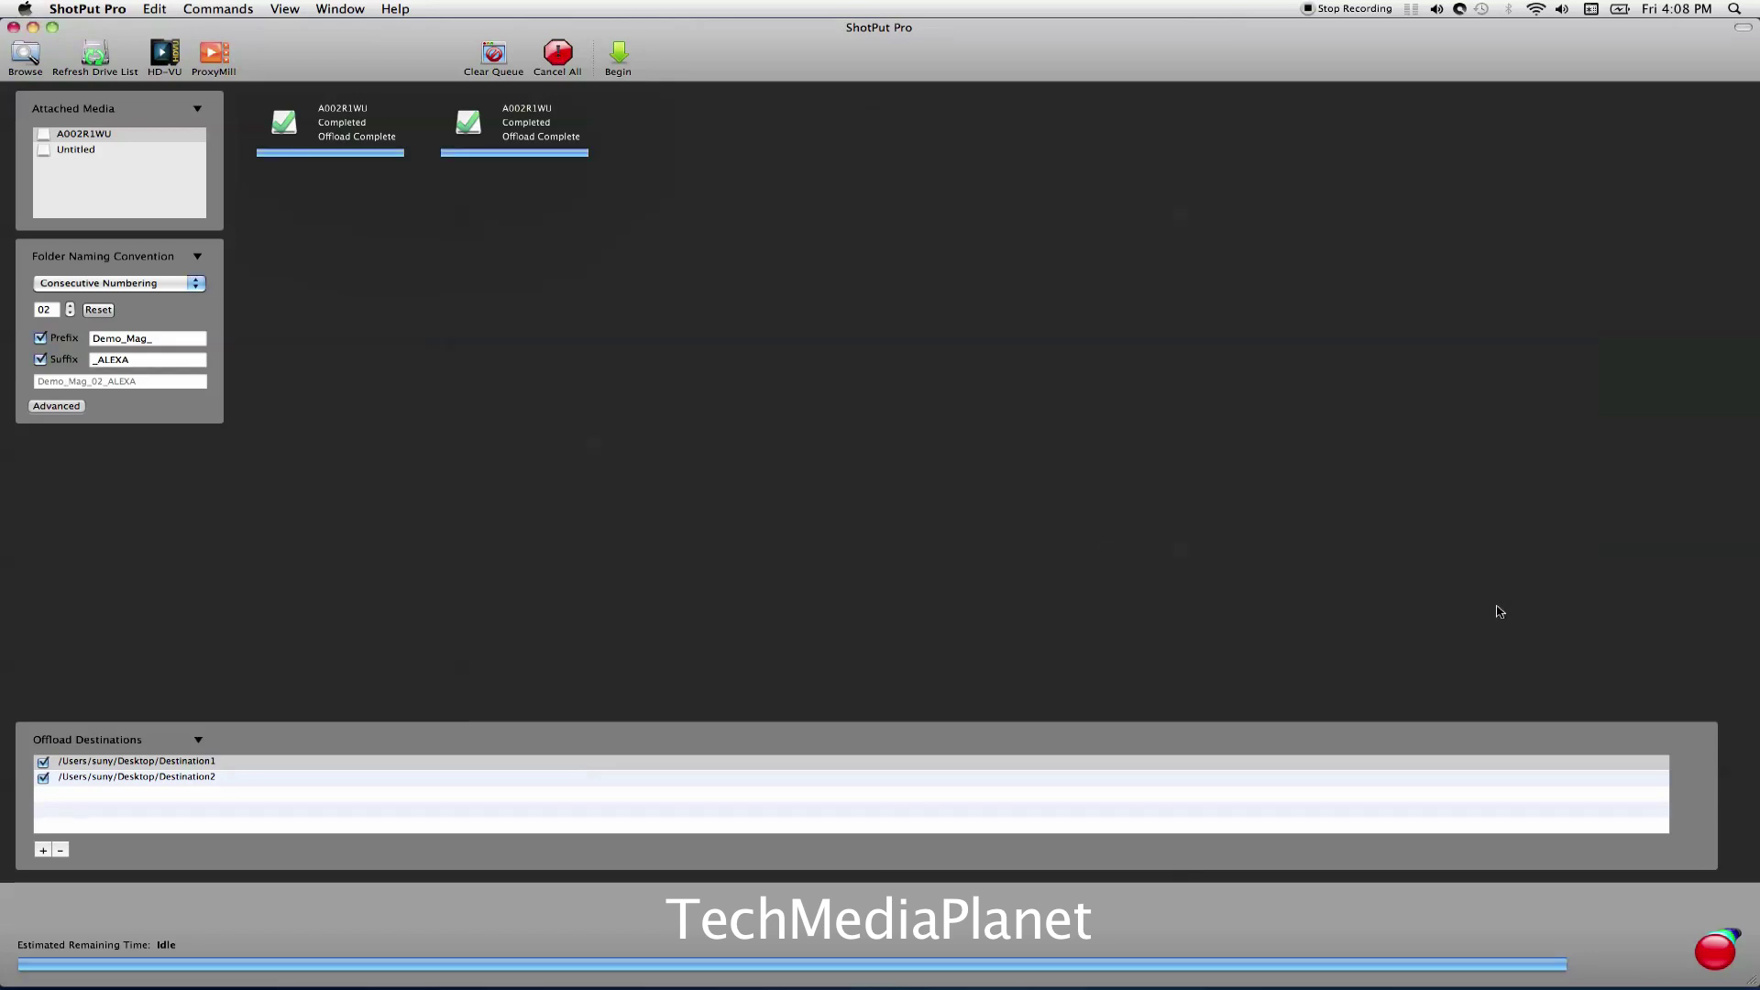
Hide ShotPut Pro, open the Destination1 folder, expand OffloadLogs, and widen the window to show size and kind.
{"action": "left_click", "coordinate": [81, 8]}
{"action": "left_click", "coordinate": [89, 149]}
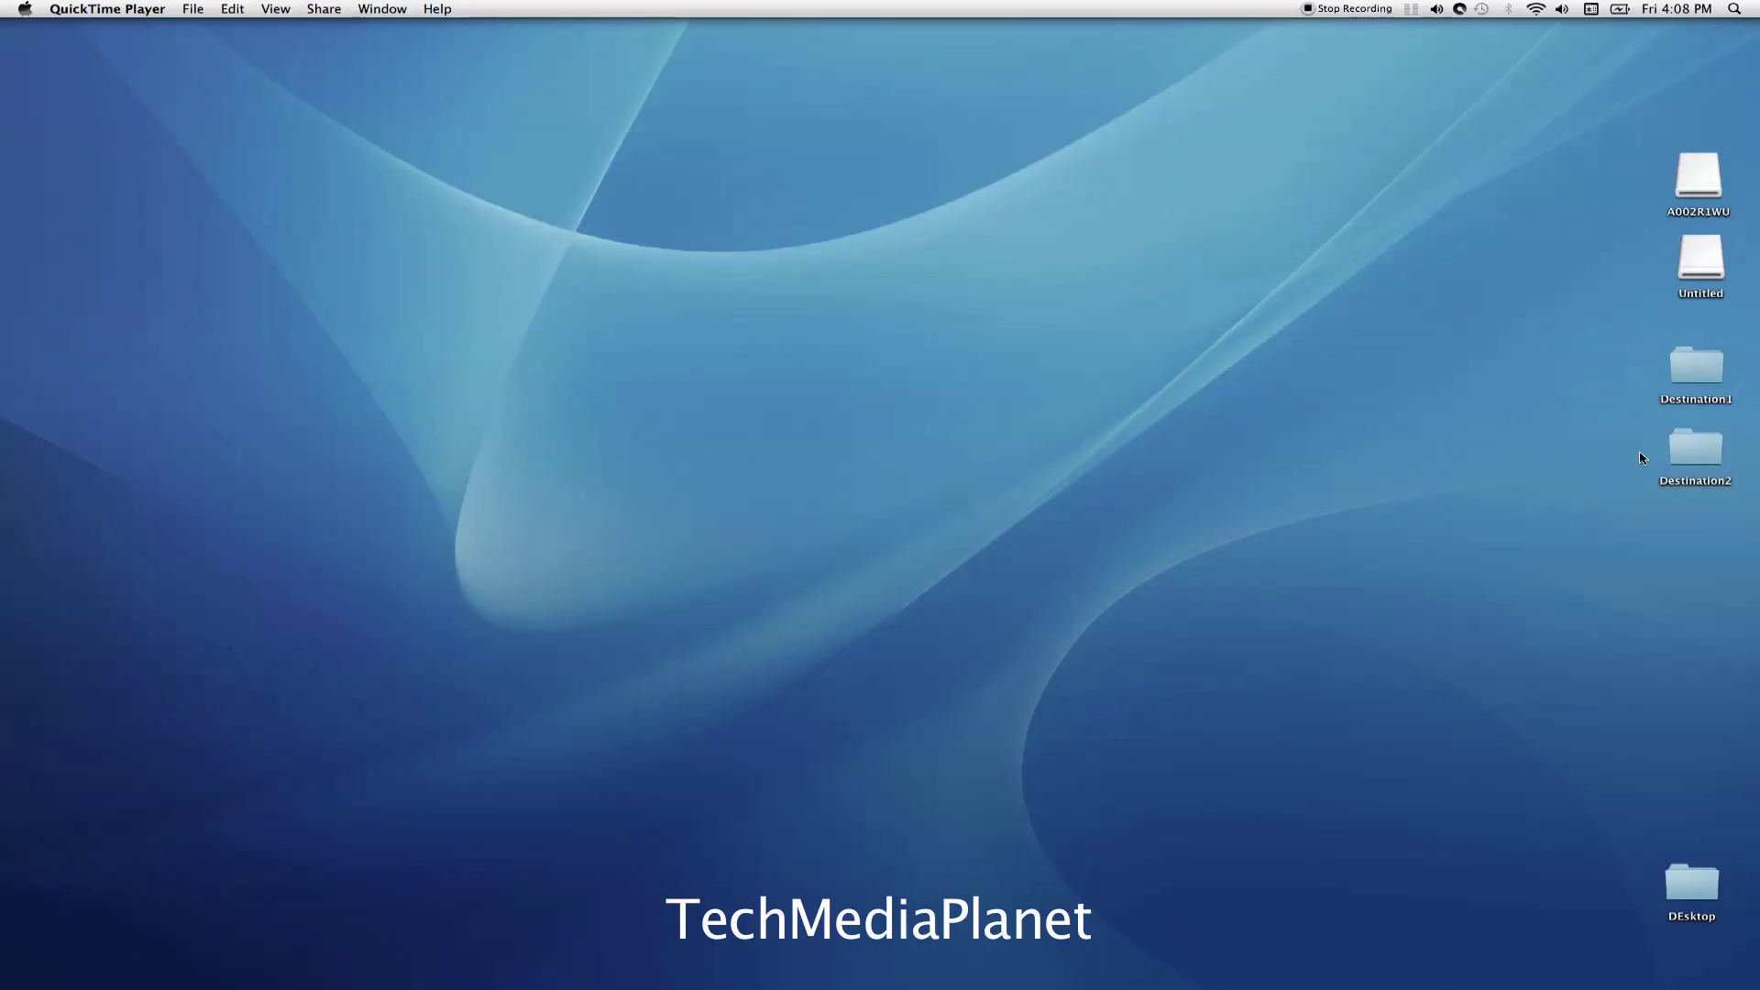
{"action": "double_click", "coordinate": [1684, 381]}
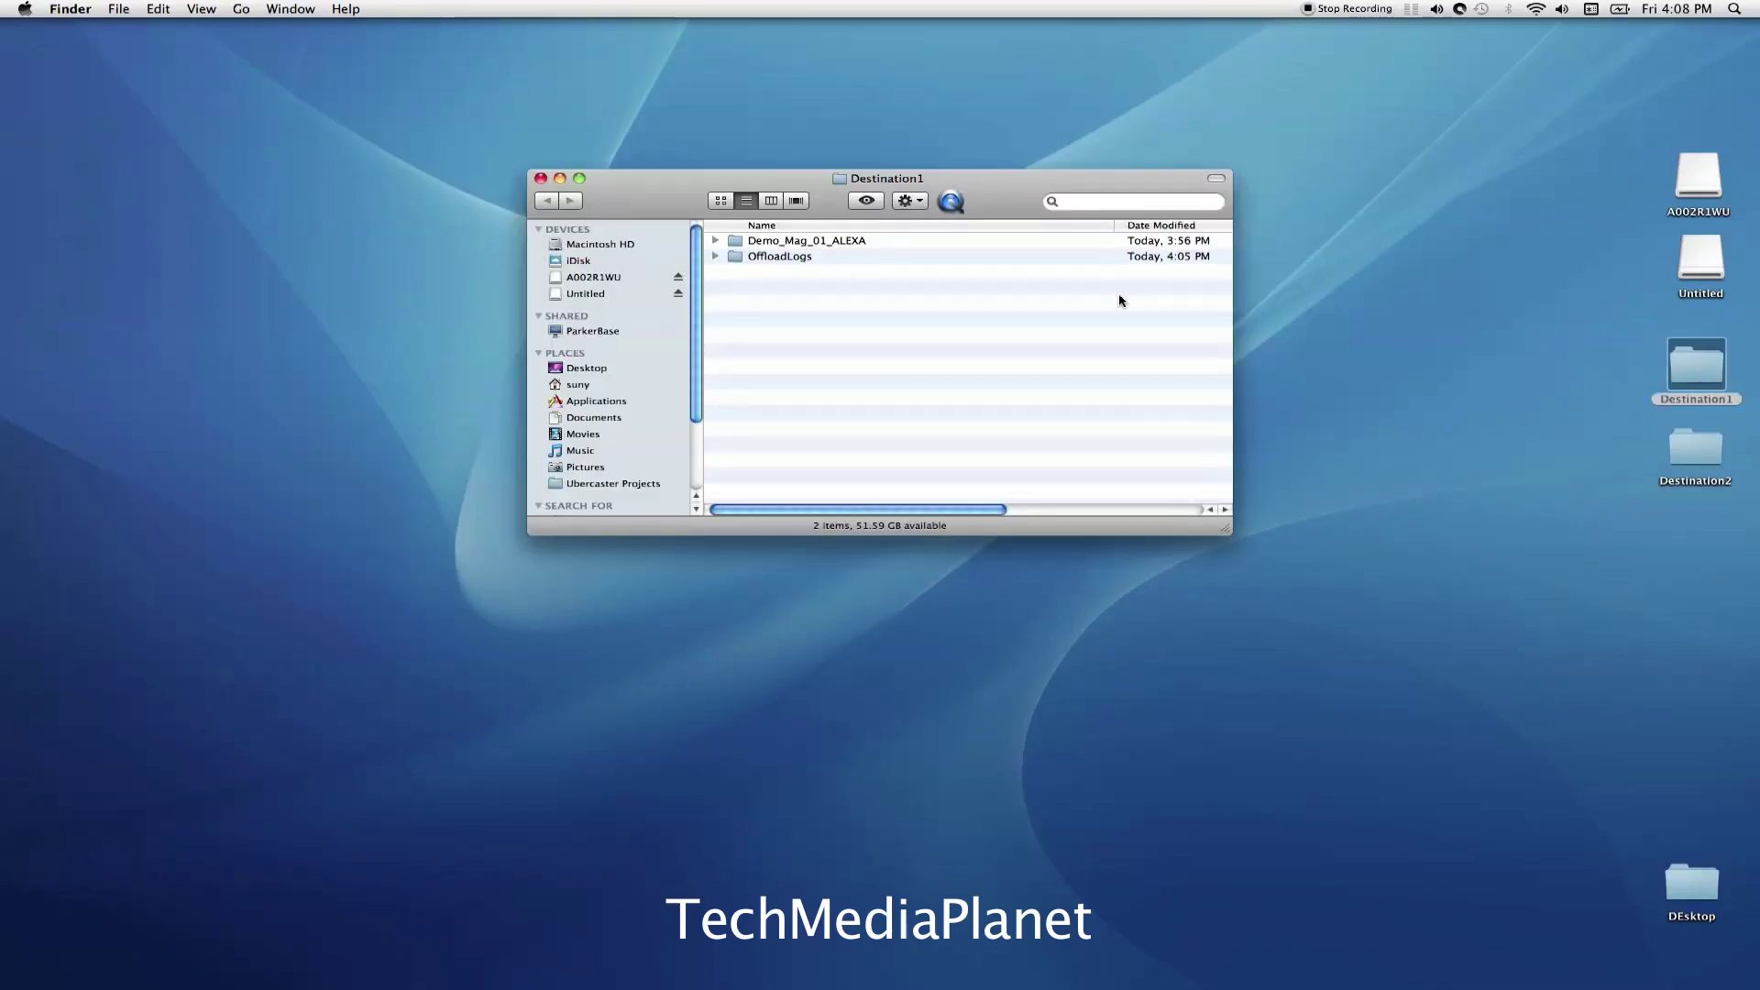
{"action": "left_click_drag", "start_coordinate": [966, 194], "coordinate": [660, 117]}
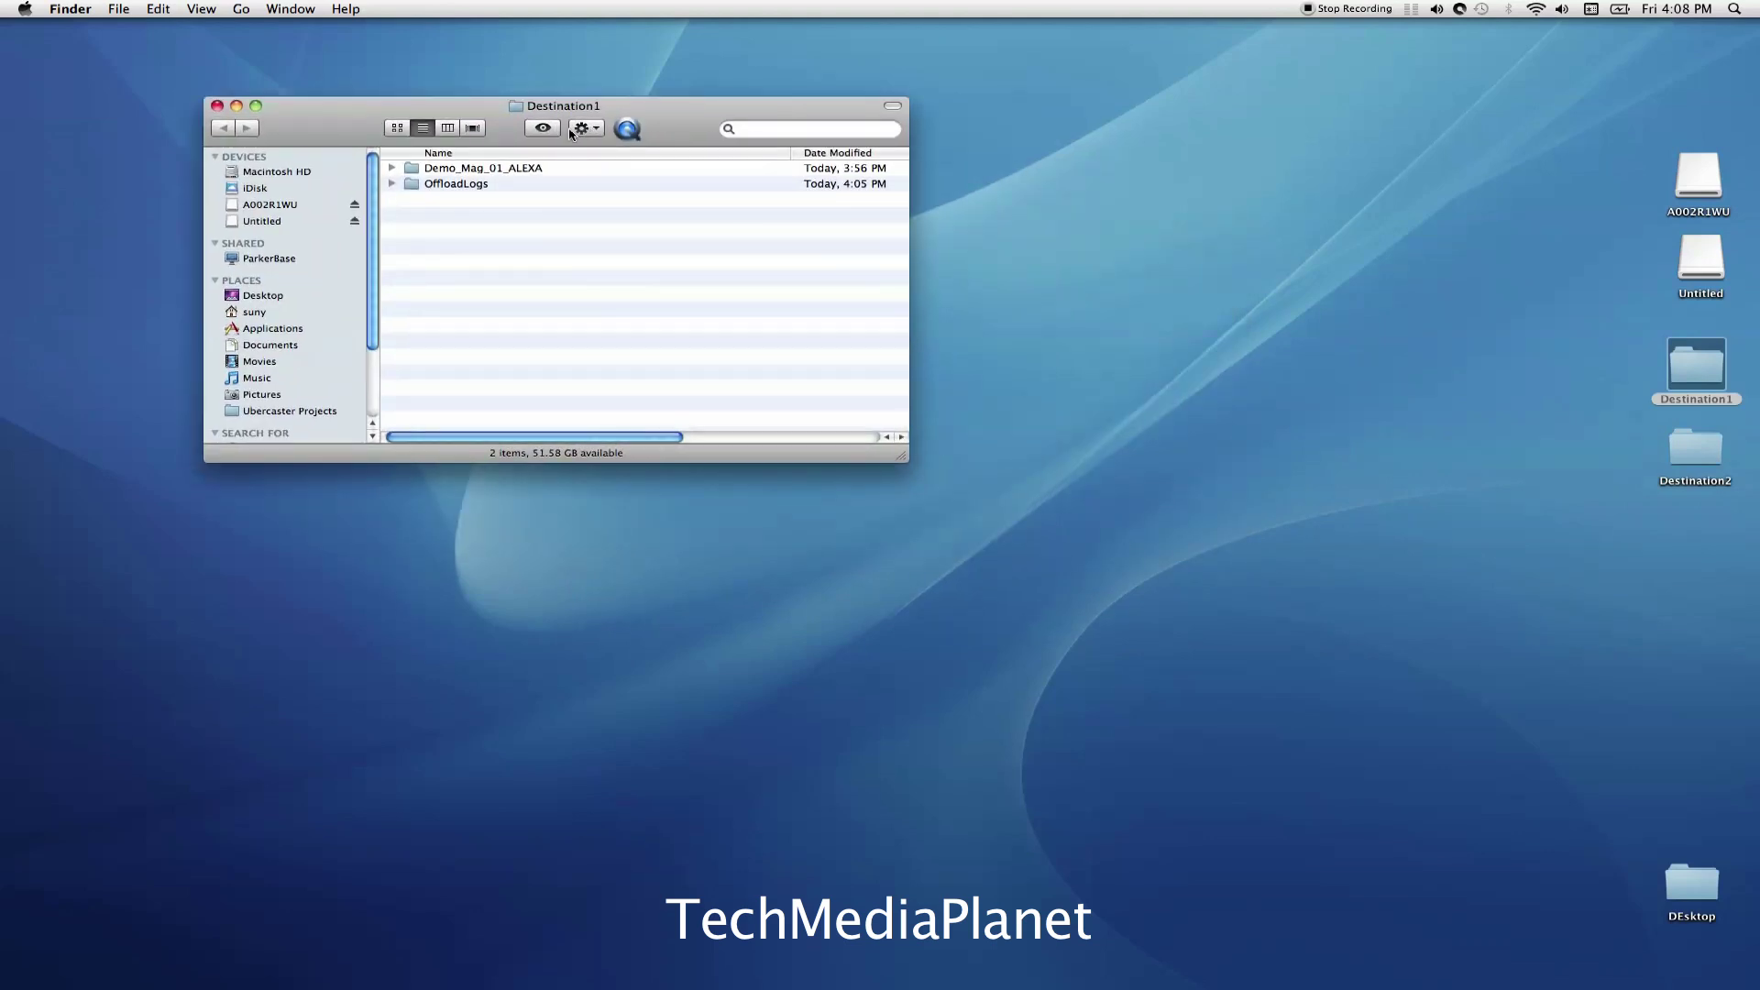
{"action": "left_click", "coordinate": [393, 184]}
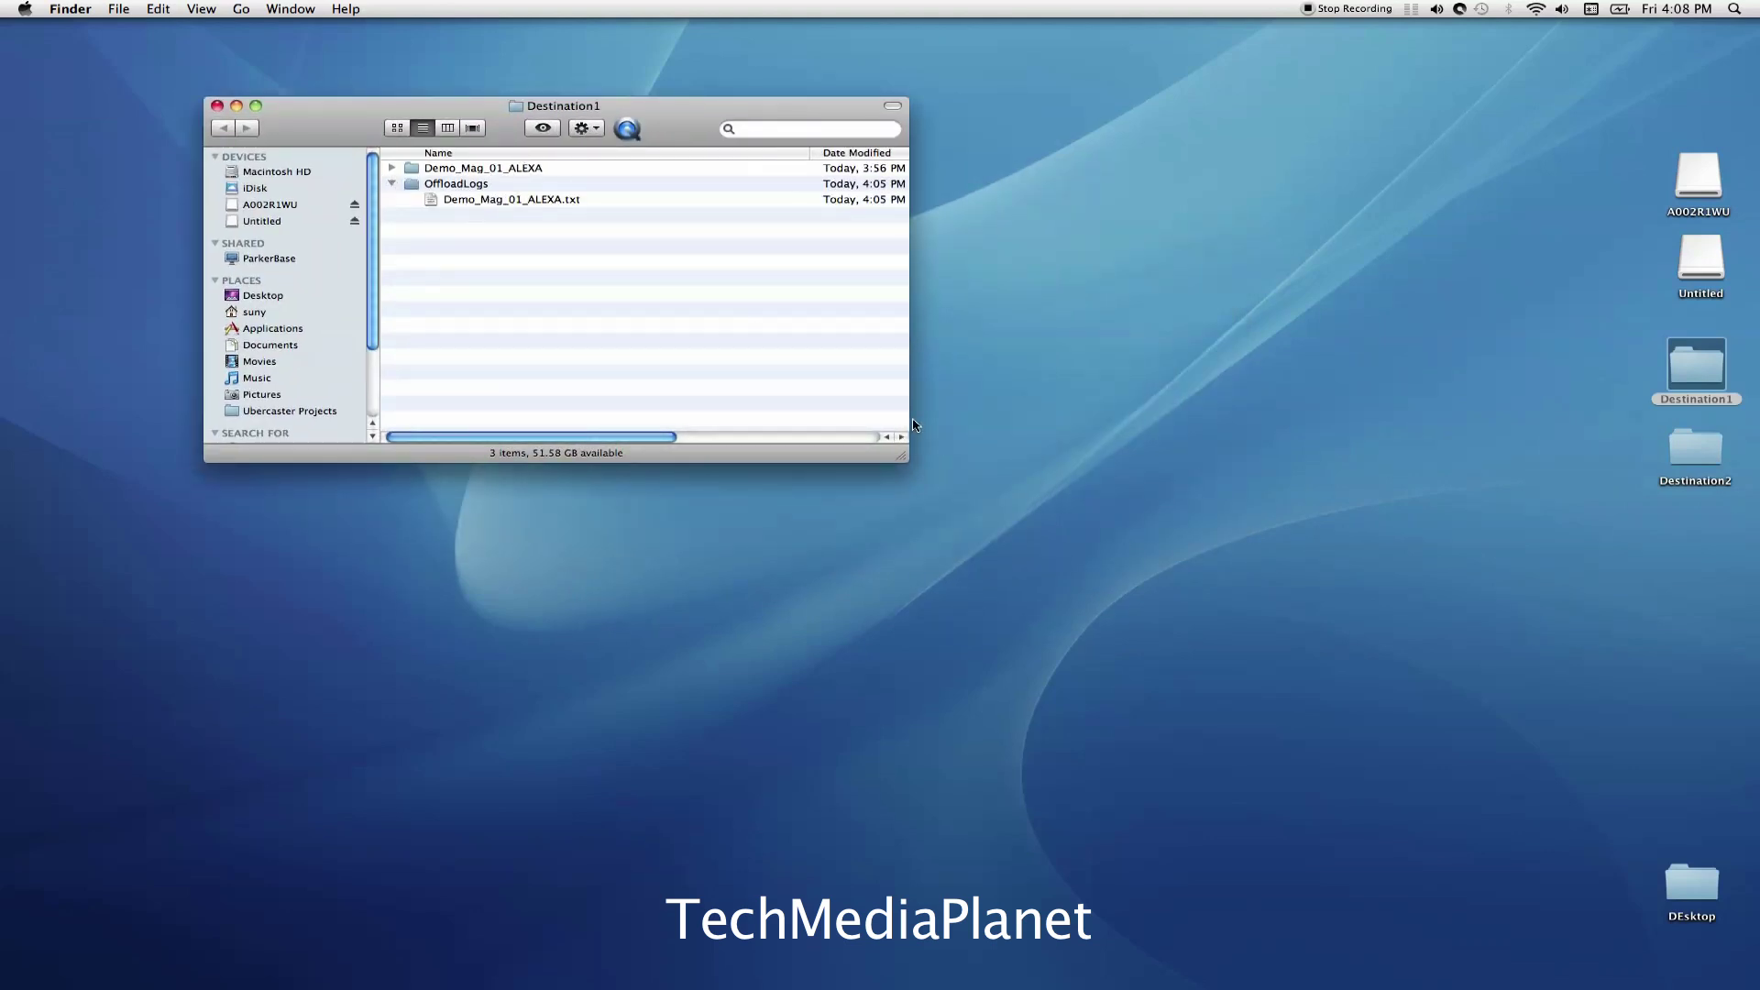
{"action": "left_click_drag", "start_coordinate": [902, 456], "coordinate": [1116, 394]}
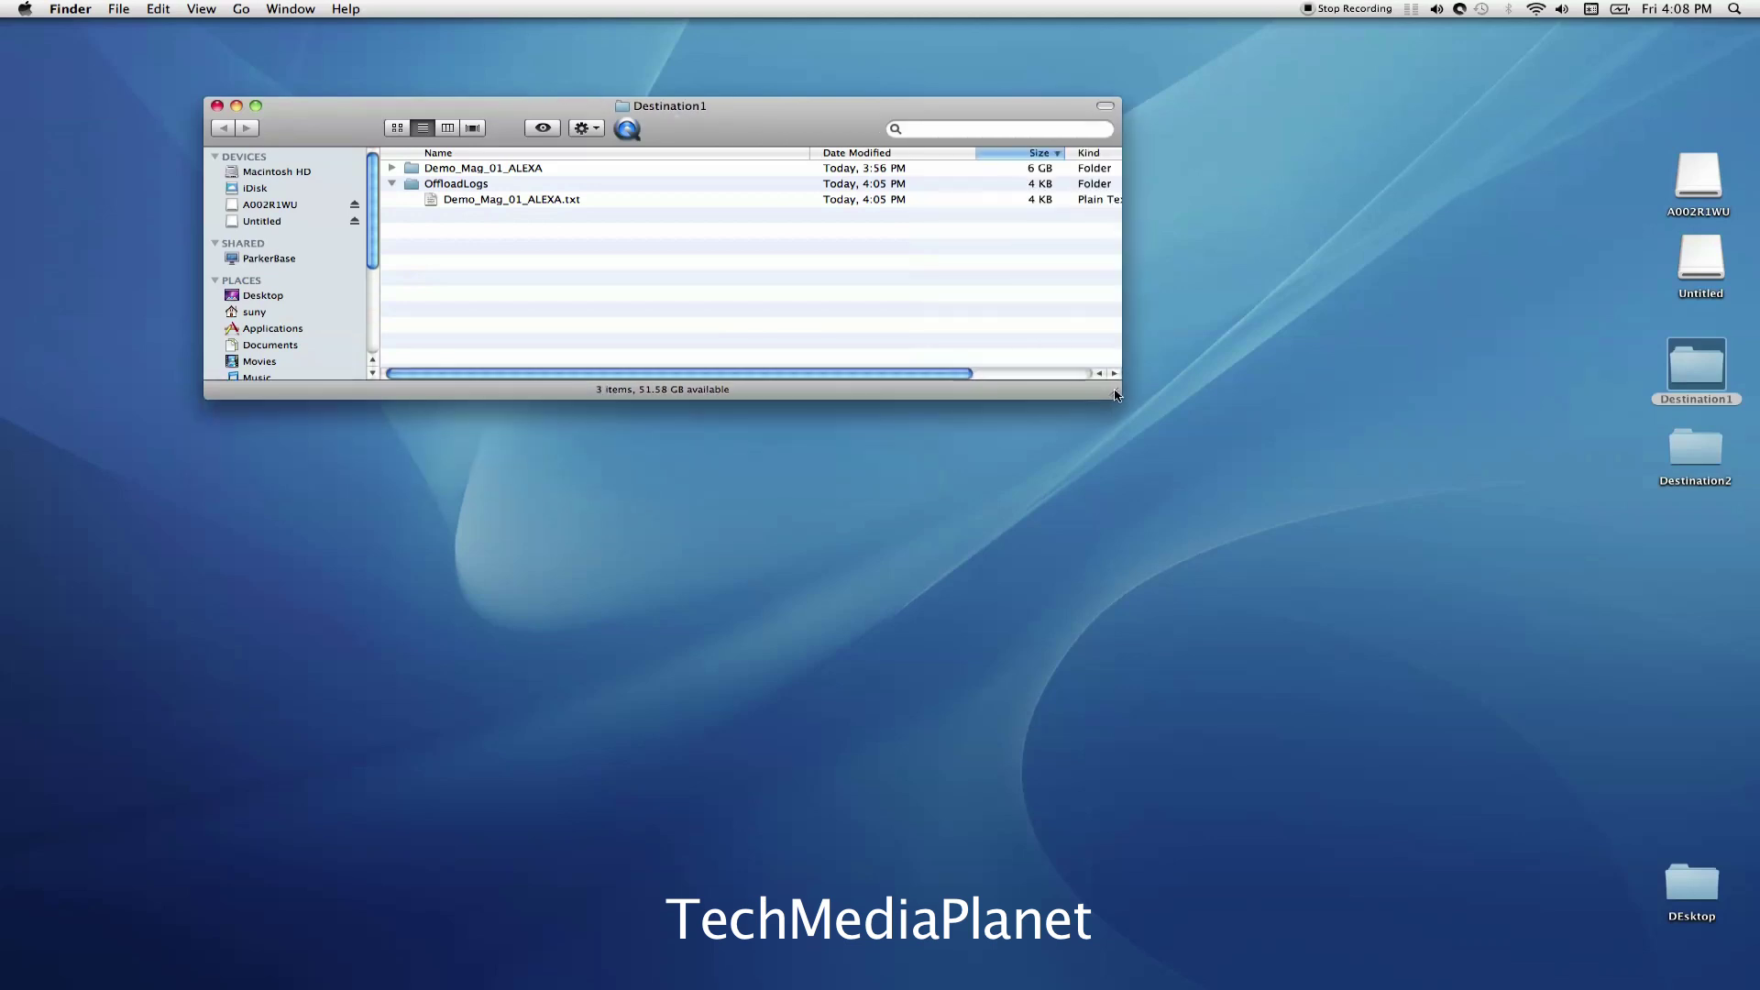
Open Destination2 and arrange both destination windows so they don't overlap.
{"action": "double_click", "coordinate": [1685, 463]}
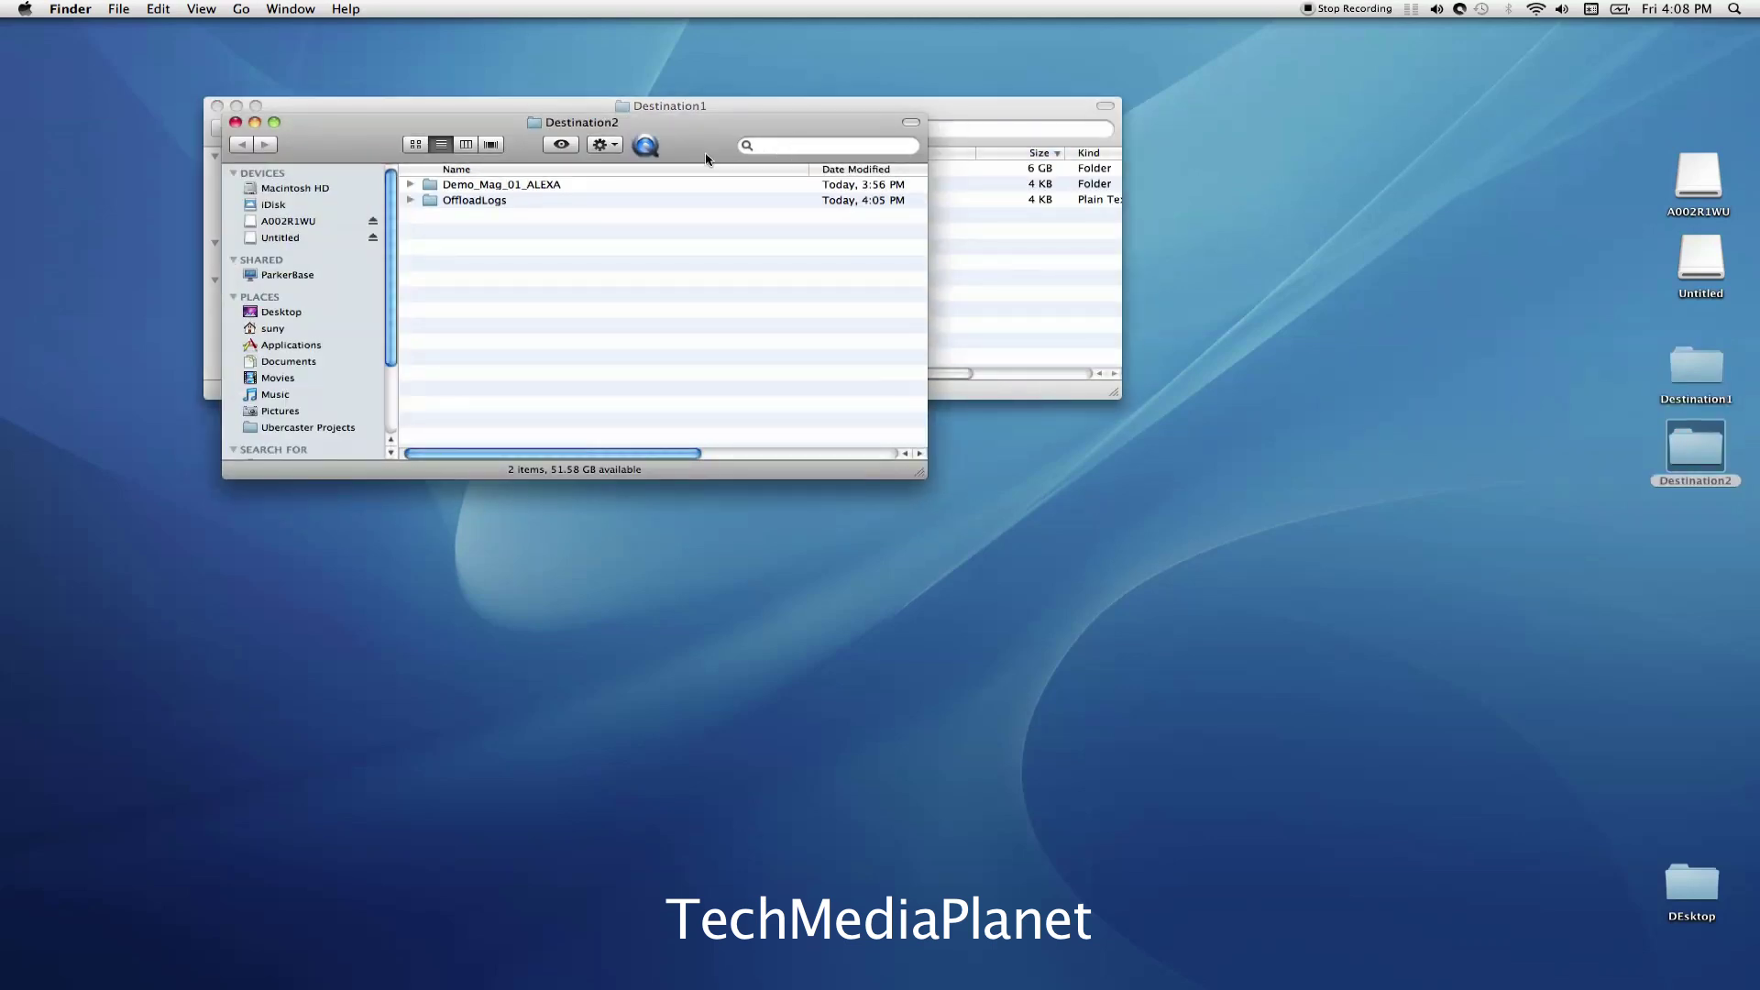
{"action": "left_click_drag", "start_coordinate": [705, 160], "coordinate": [717, 465]}
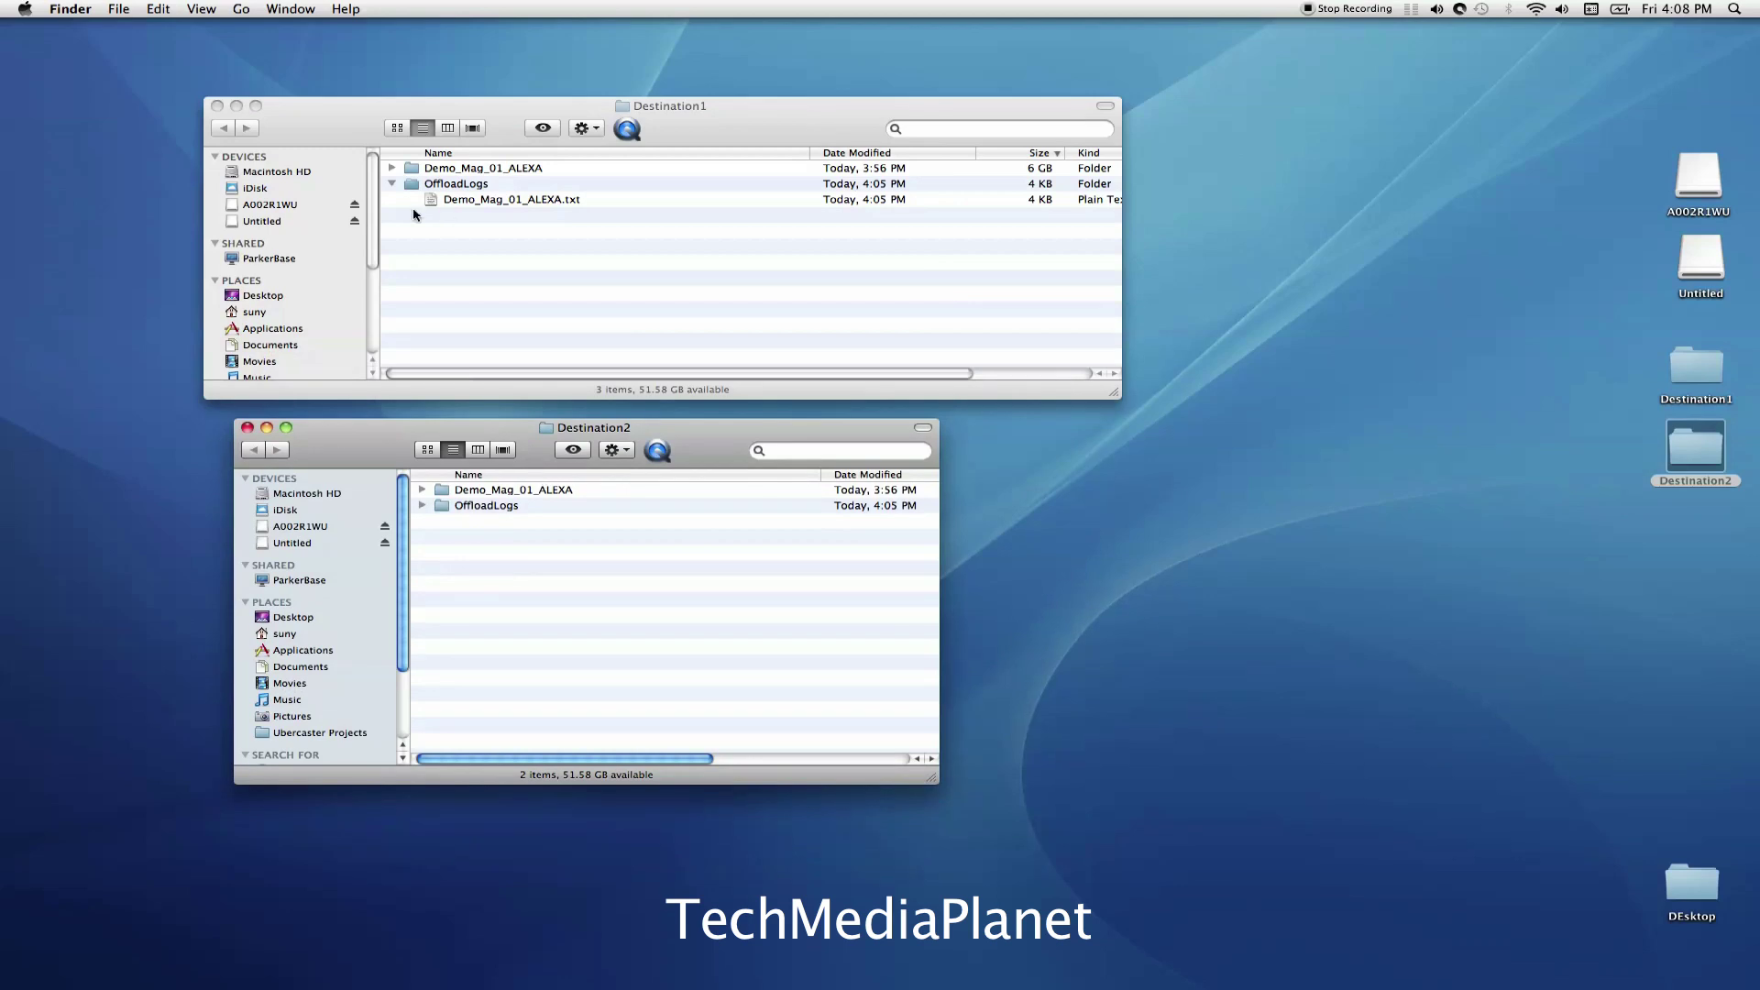
{"action": "left_click_drag", "start_coordinate": [359, 129], "coordinate": [379, 95]}
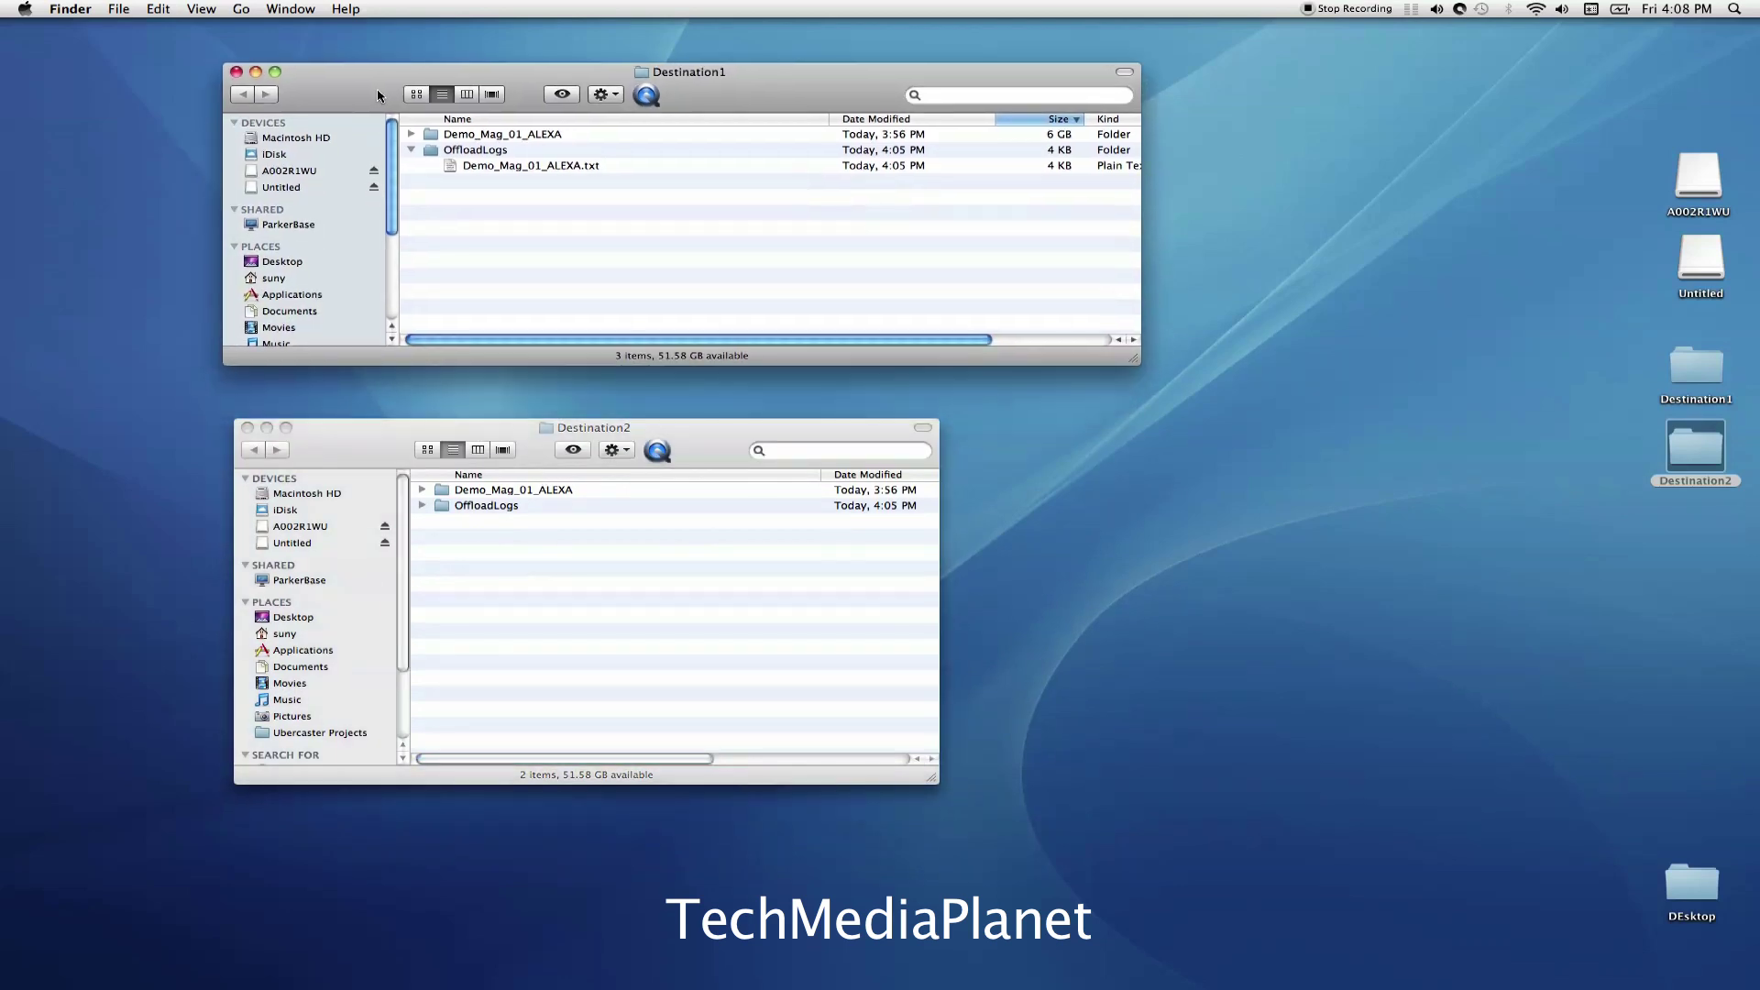
Expand Demo_Mag_01_ALEXA and A002R1WU to inspect the copied clips, collapse the folders, and close Destination1.
{"action": "left_click", "coordinate": [411, 134]}
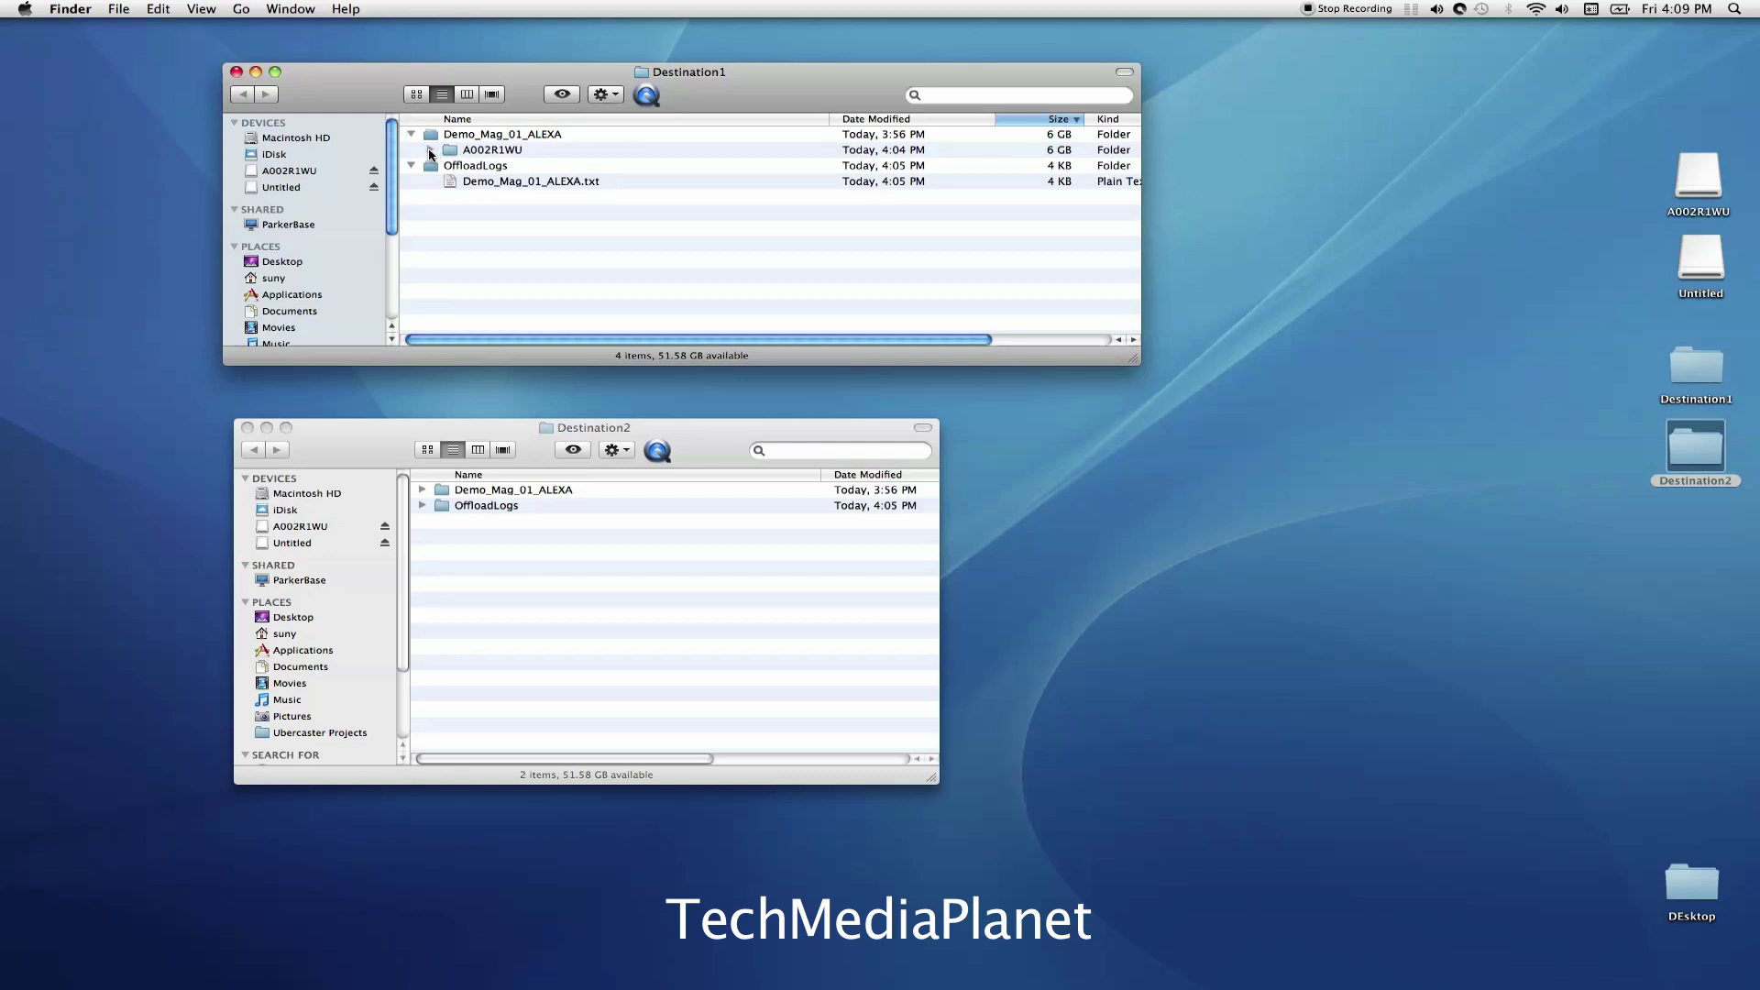
{"action": "left_click", "coordinate": [430, 152]}
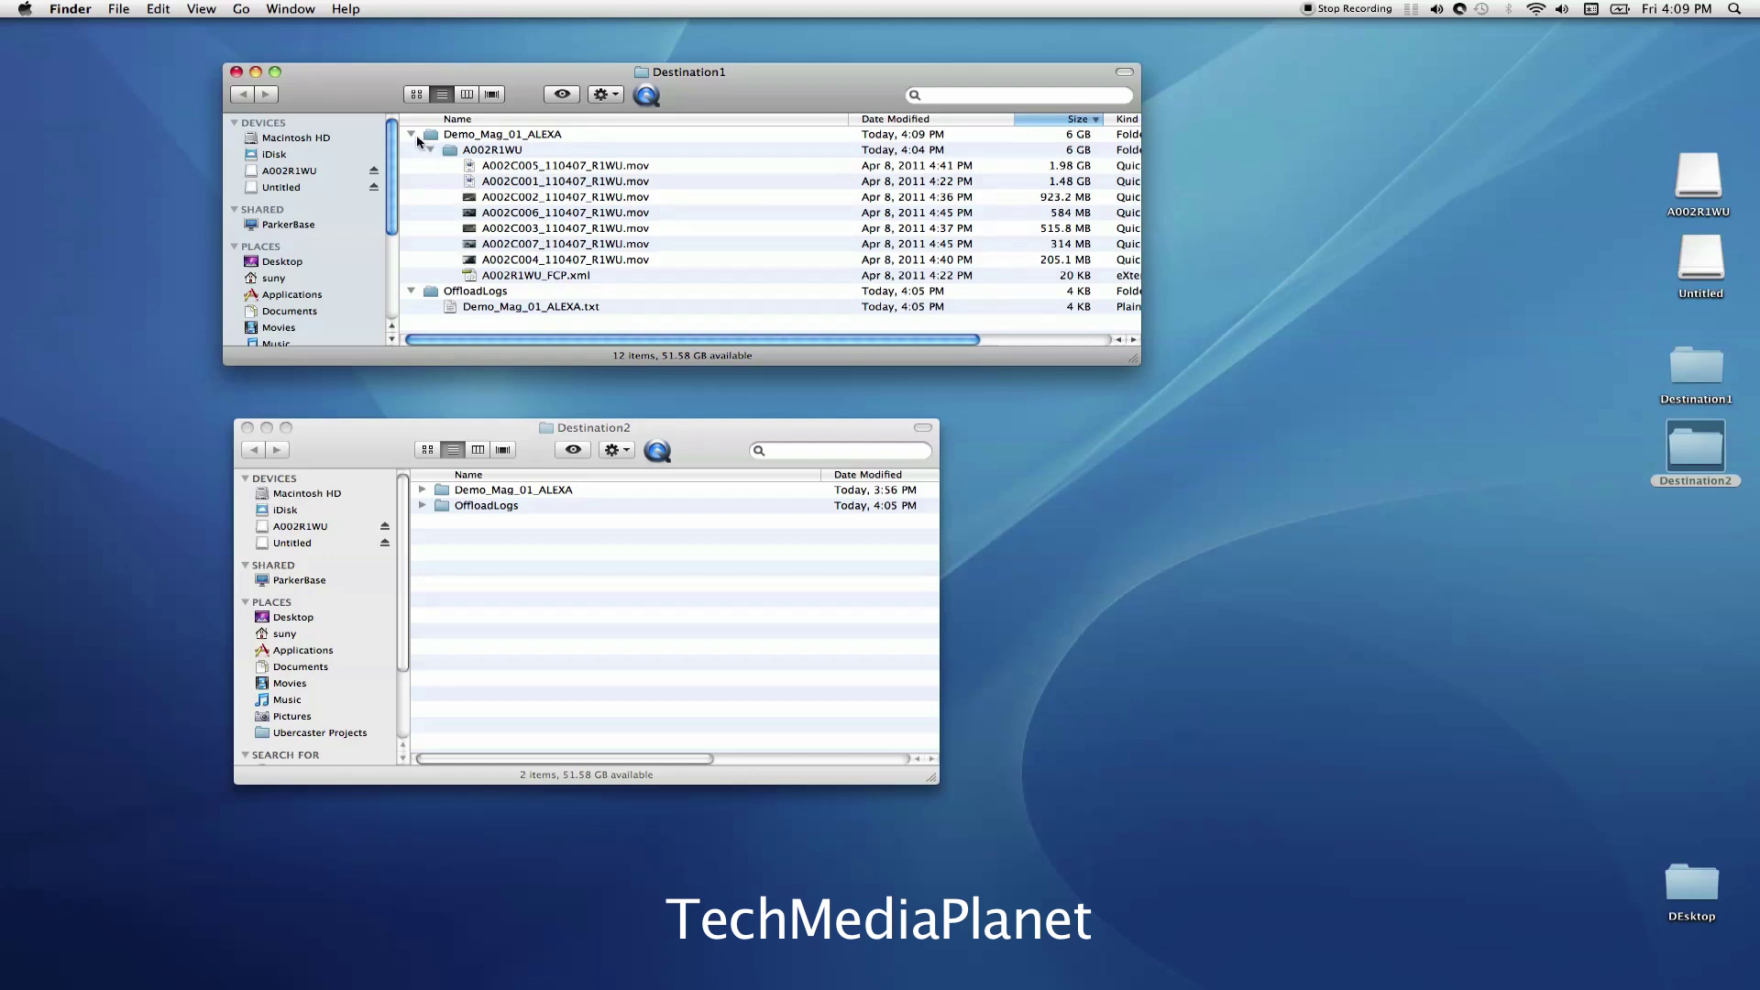
{"action": "left_click", "coordinate": [411, 134]}
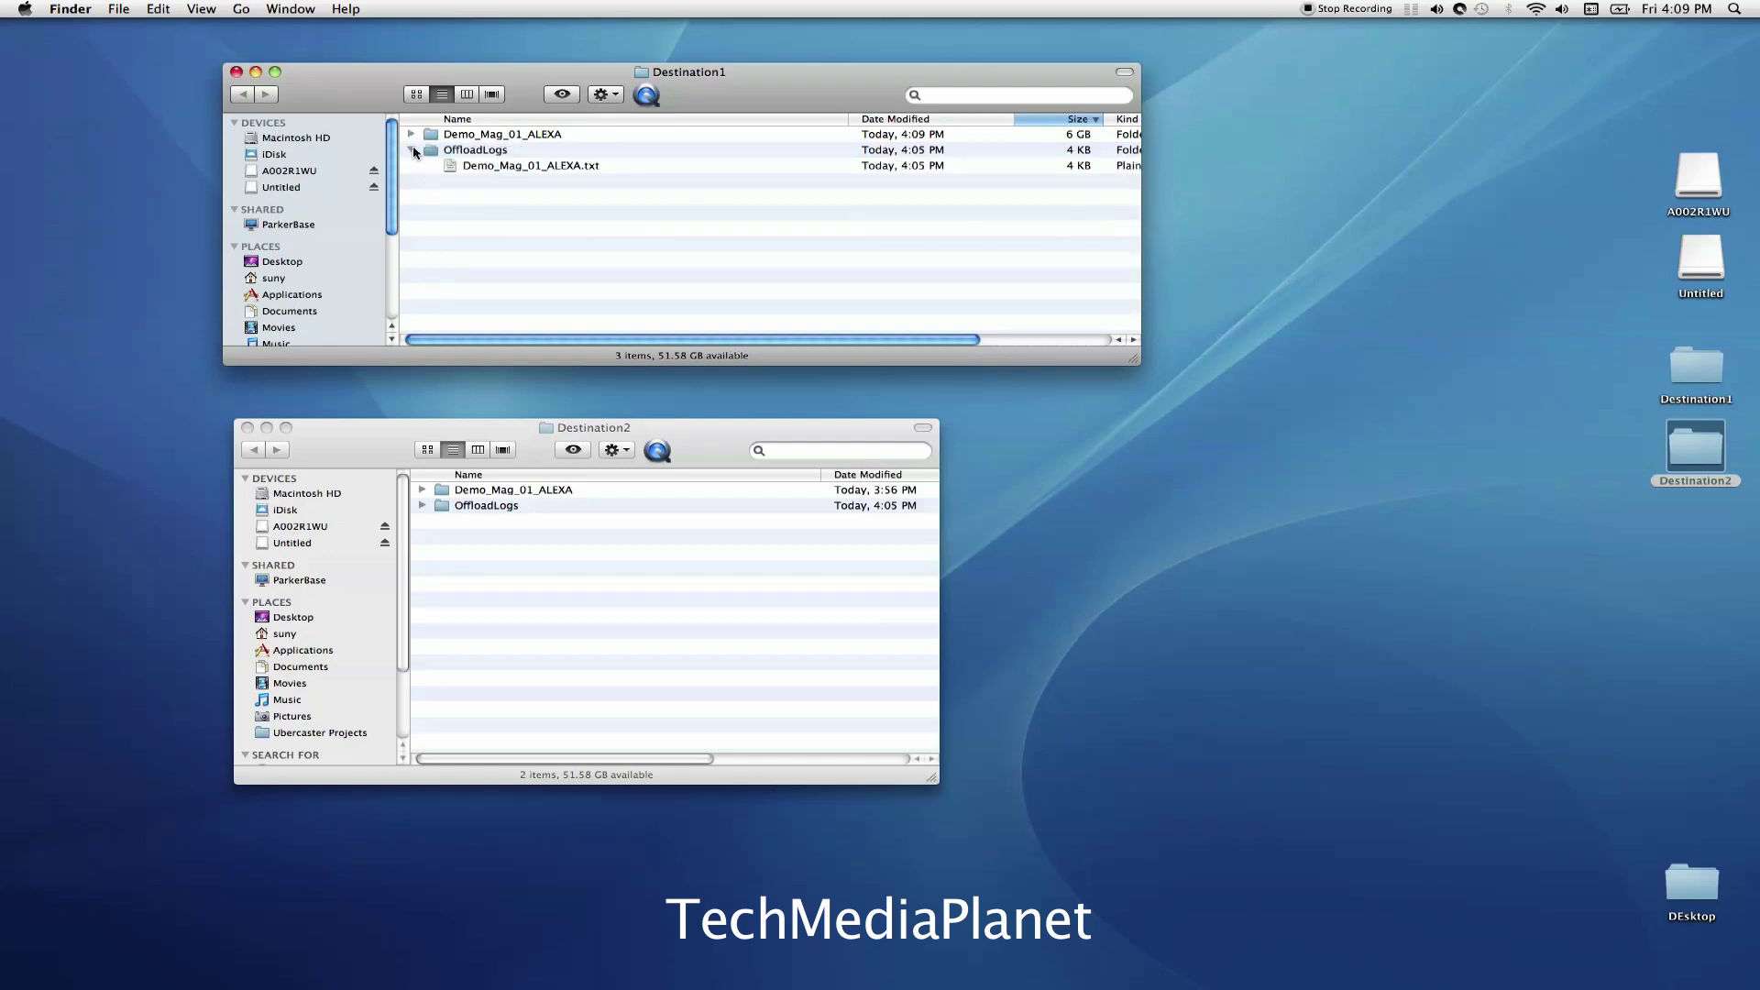
{"action": "left_click", "coordinate": [411, 151]}
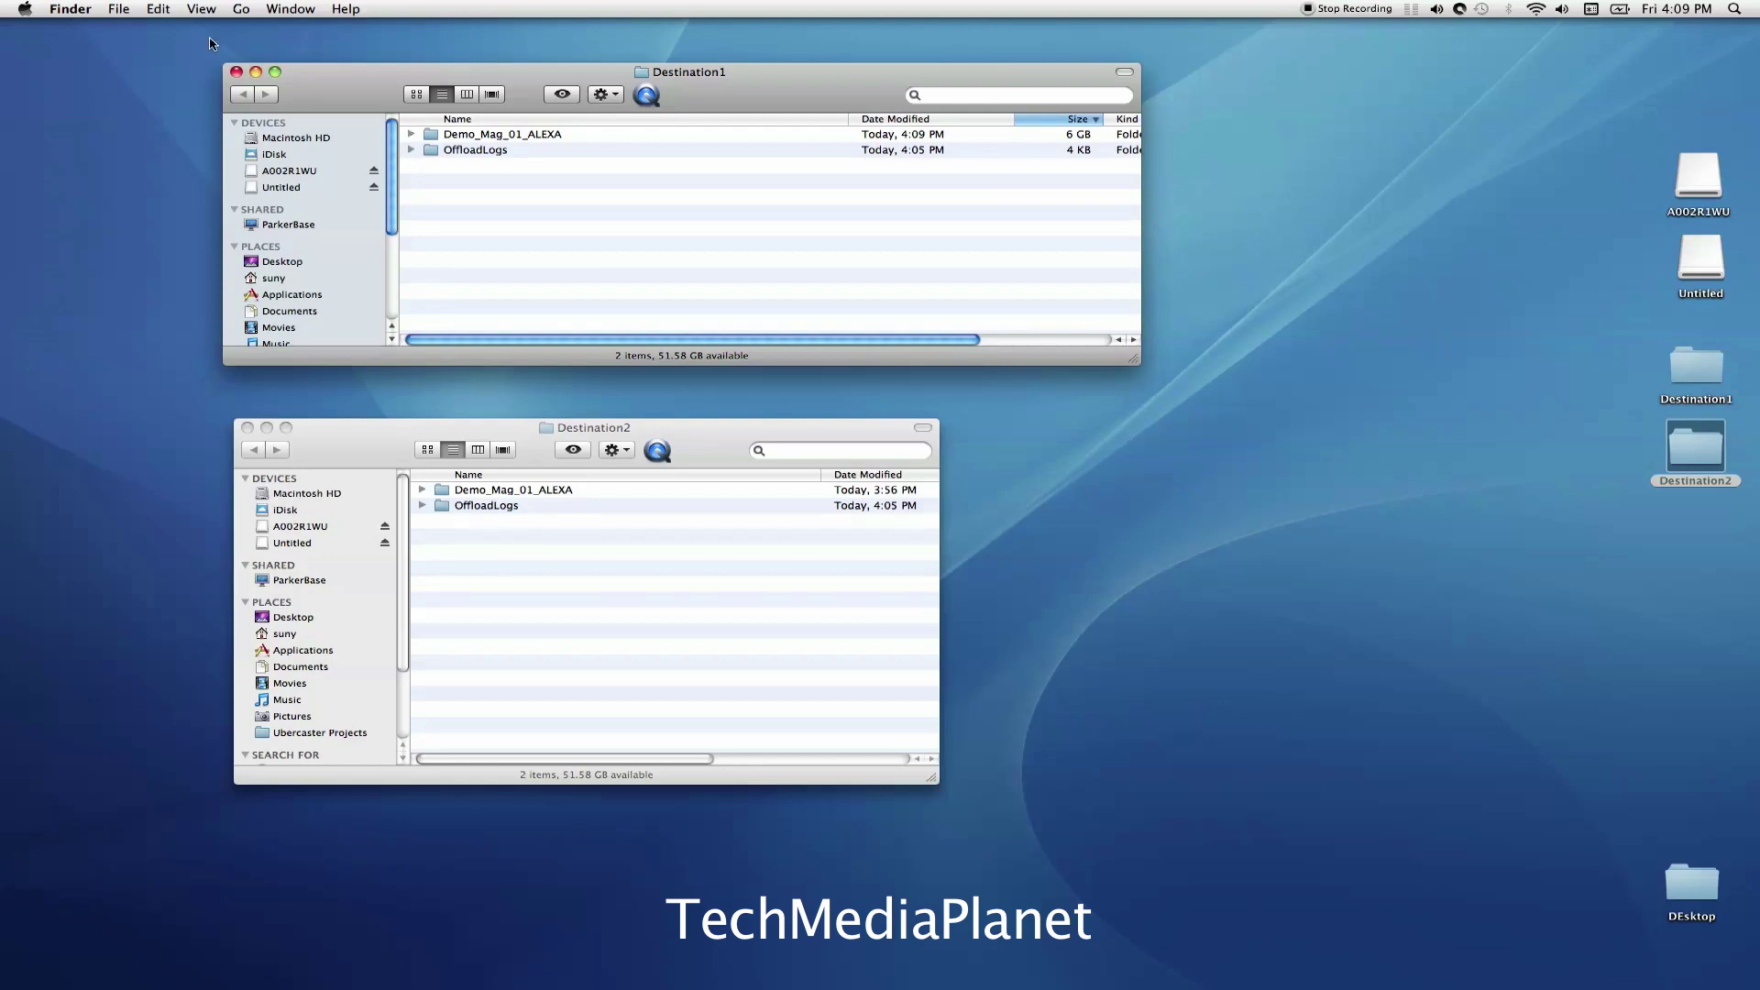
{"action": "left_click", "coordinate": [236, 73]}
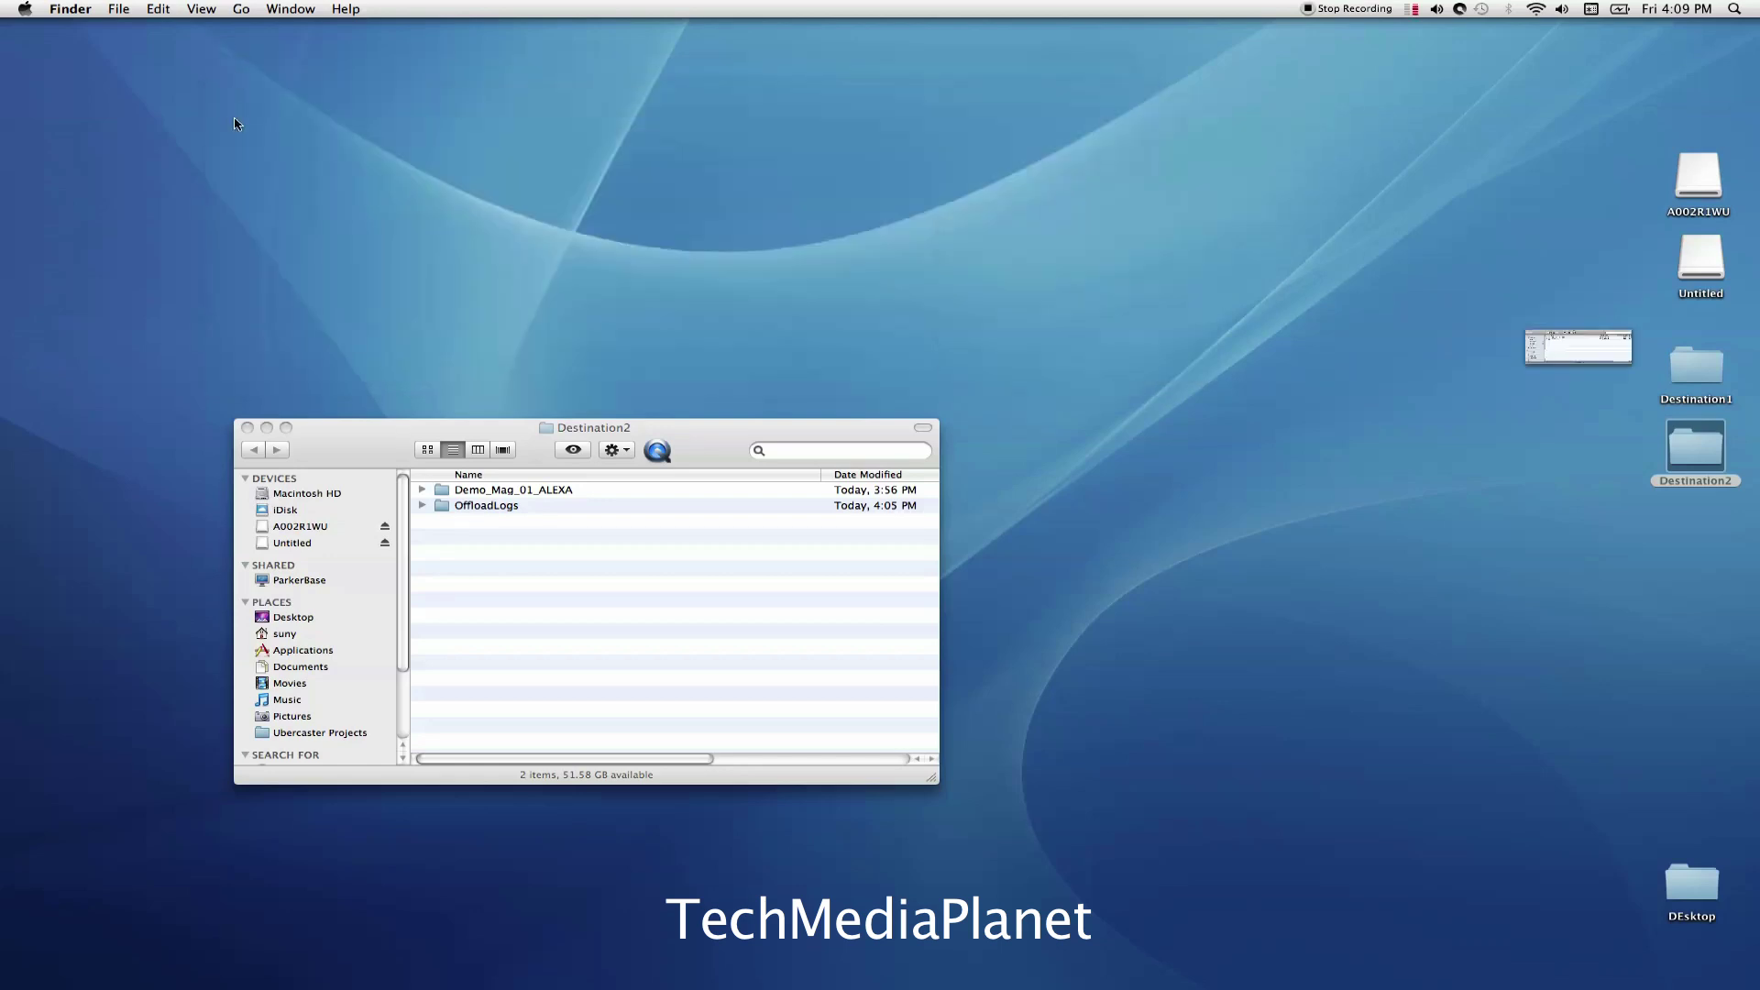
Close Destination2, return to ShotPut Pro, and activate the F3 preset with Consecutive Numbering (Demo_Mag_01_F3).
{"action": "left_click", "coordinate": [247, 428]}
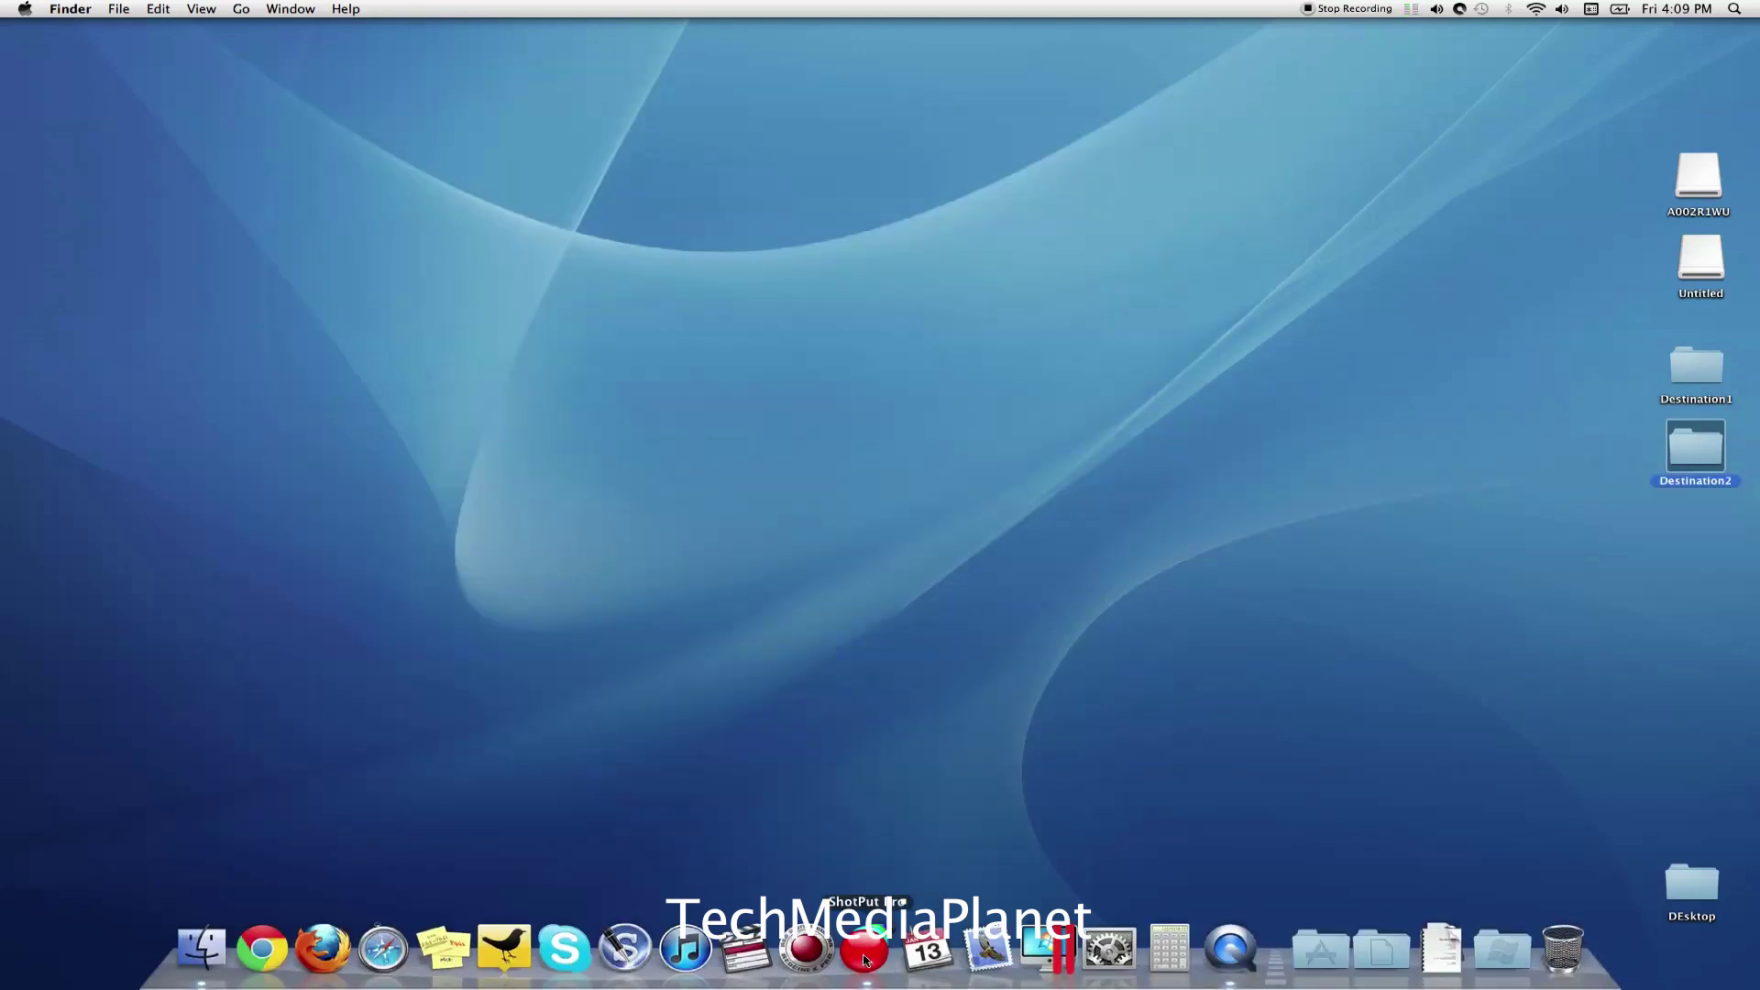
{"action": "left_click", "coordinate": [865, 960]}
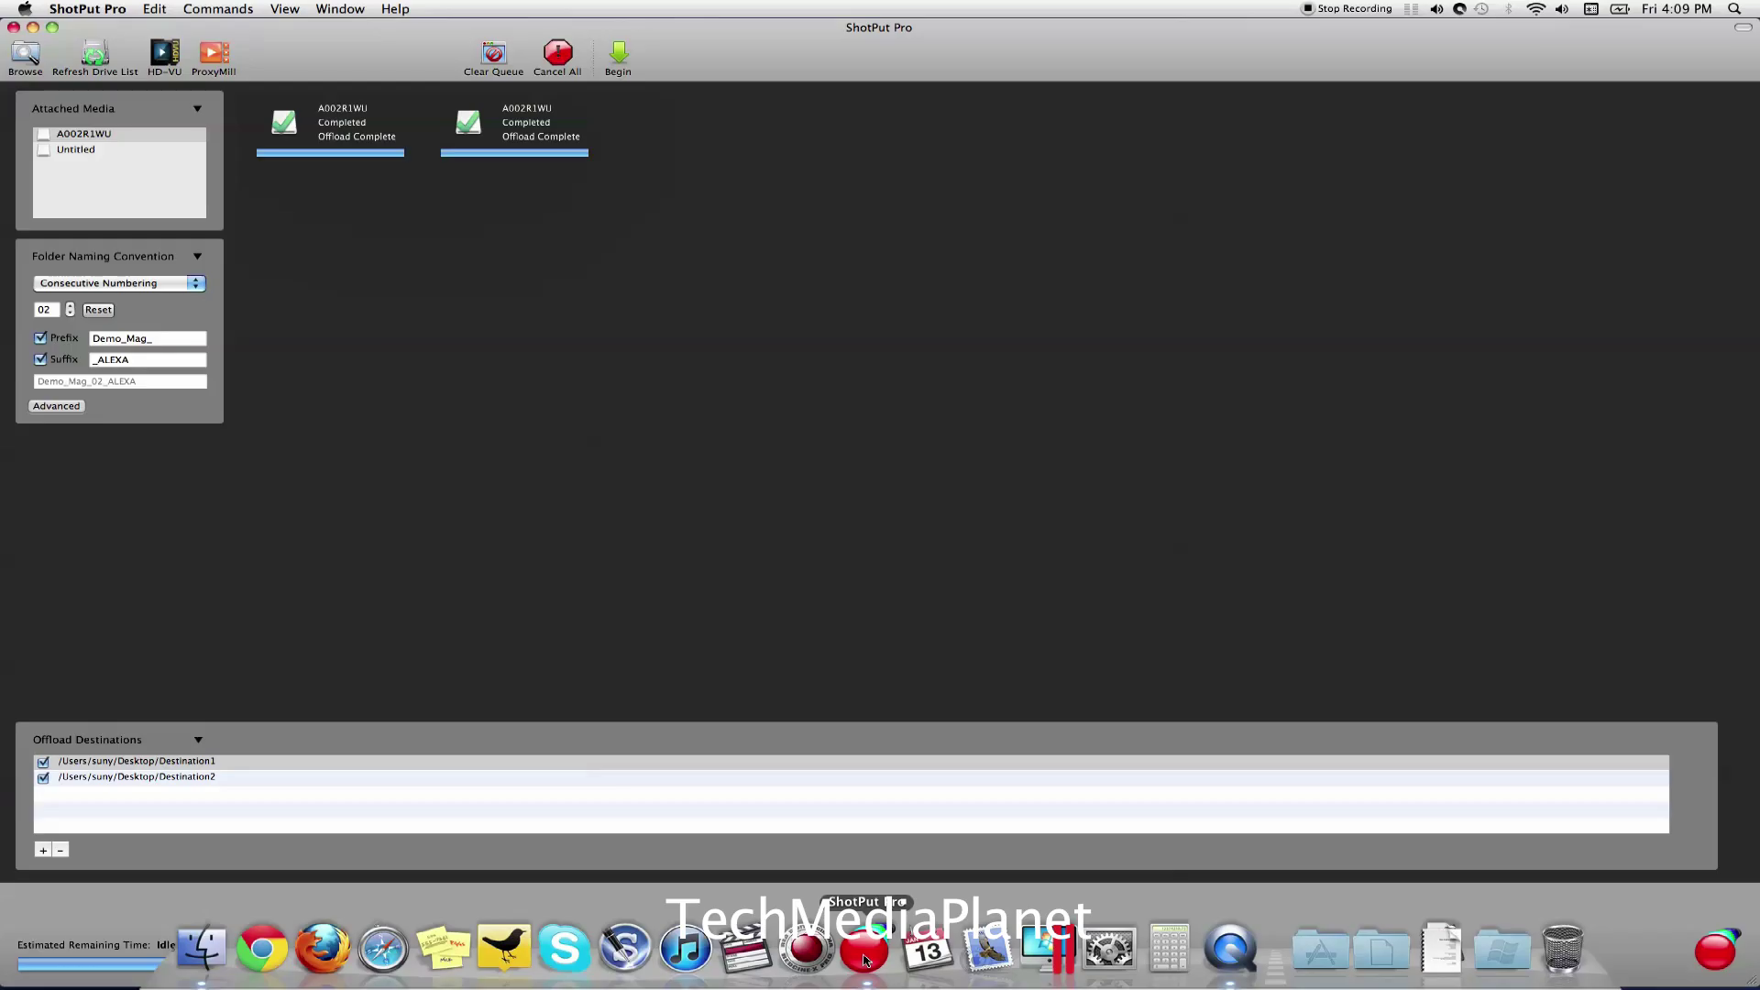
{"action": "left_click", "coordinate": [54, 406]}
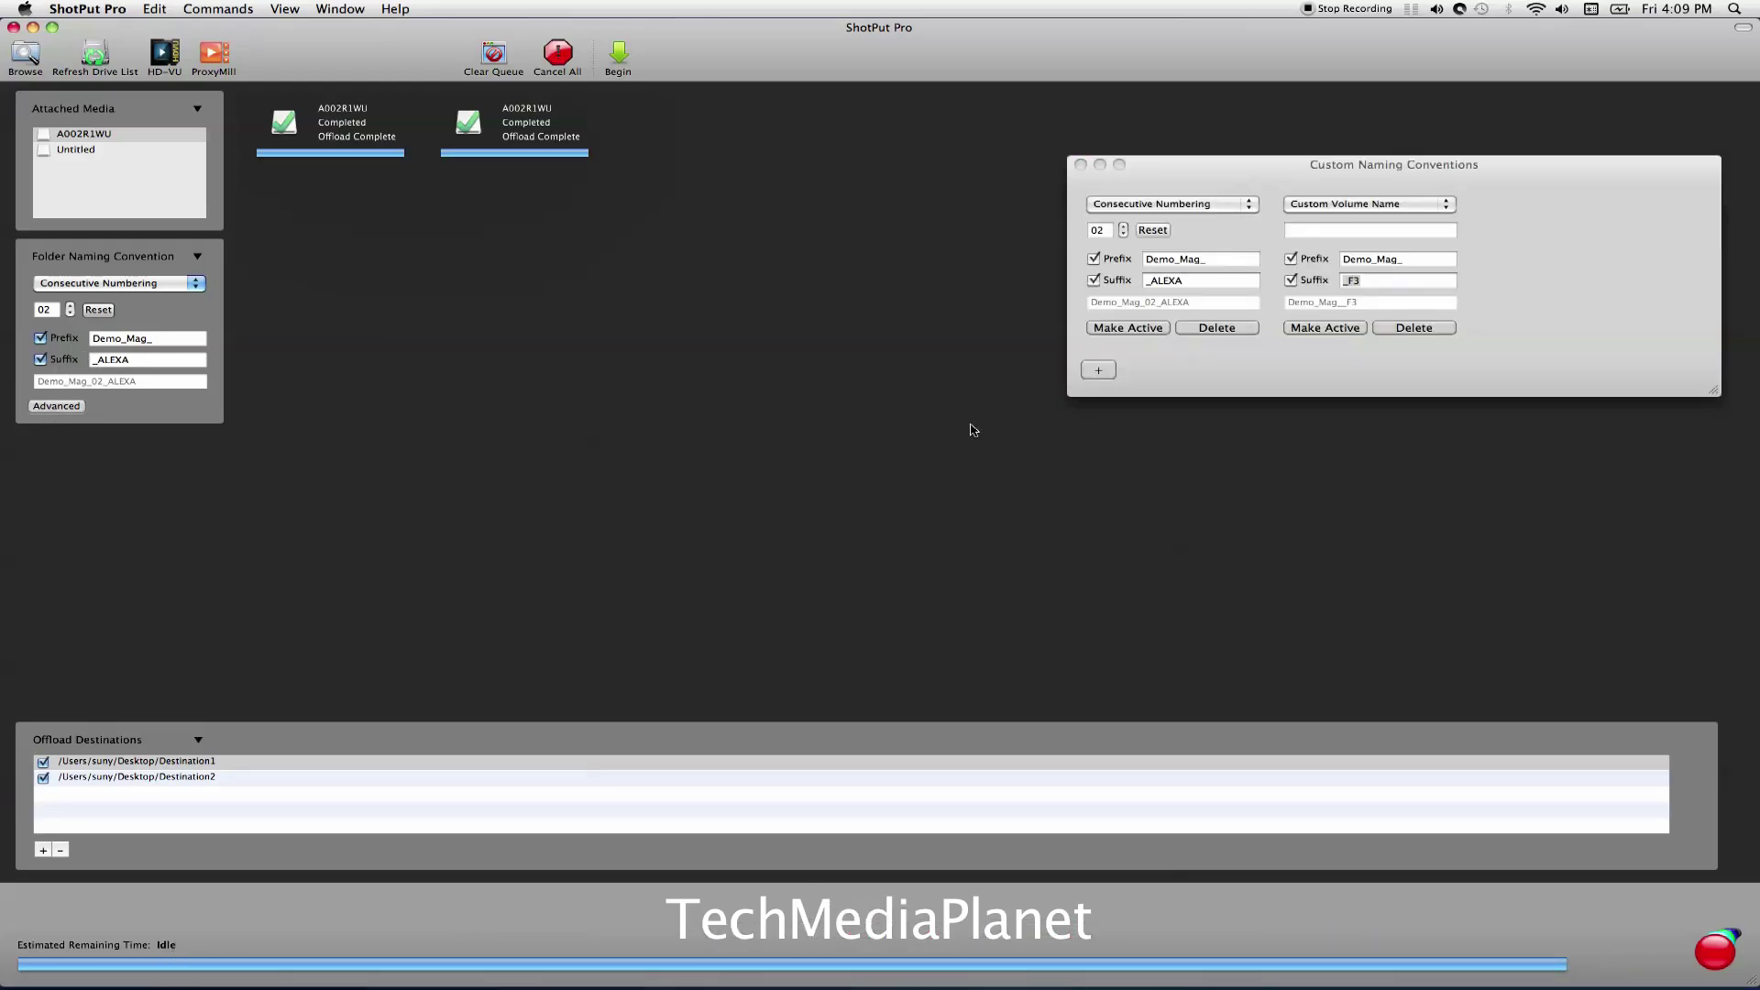
{"action": "left_click", "coordinate": [1326, 328]}
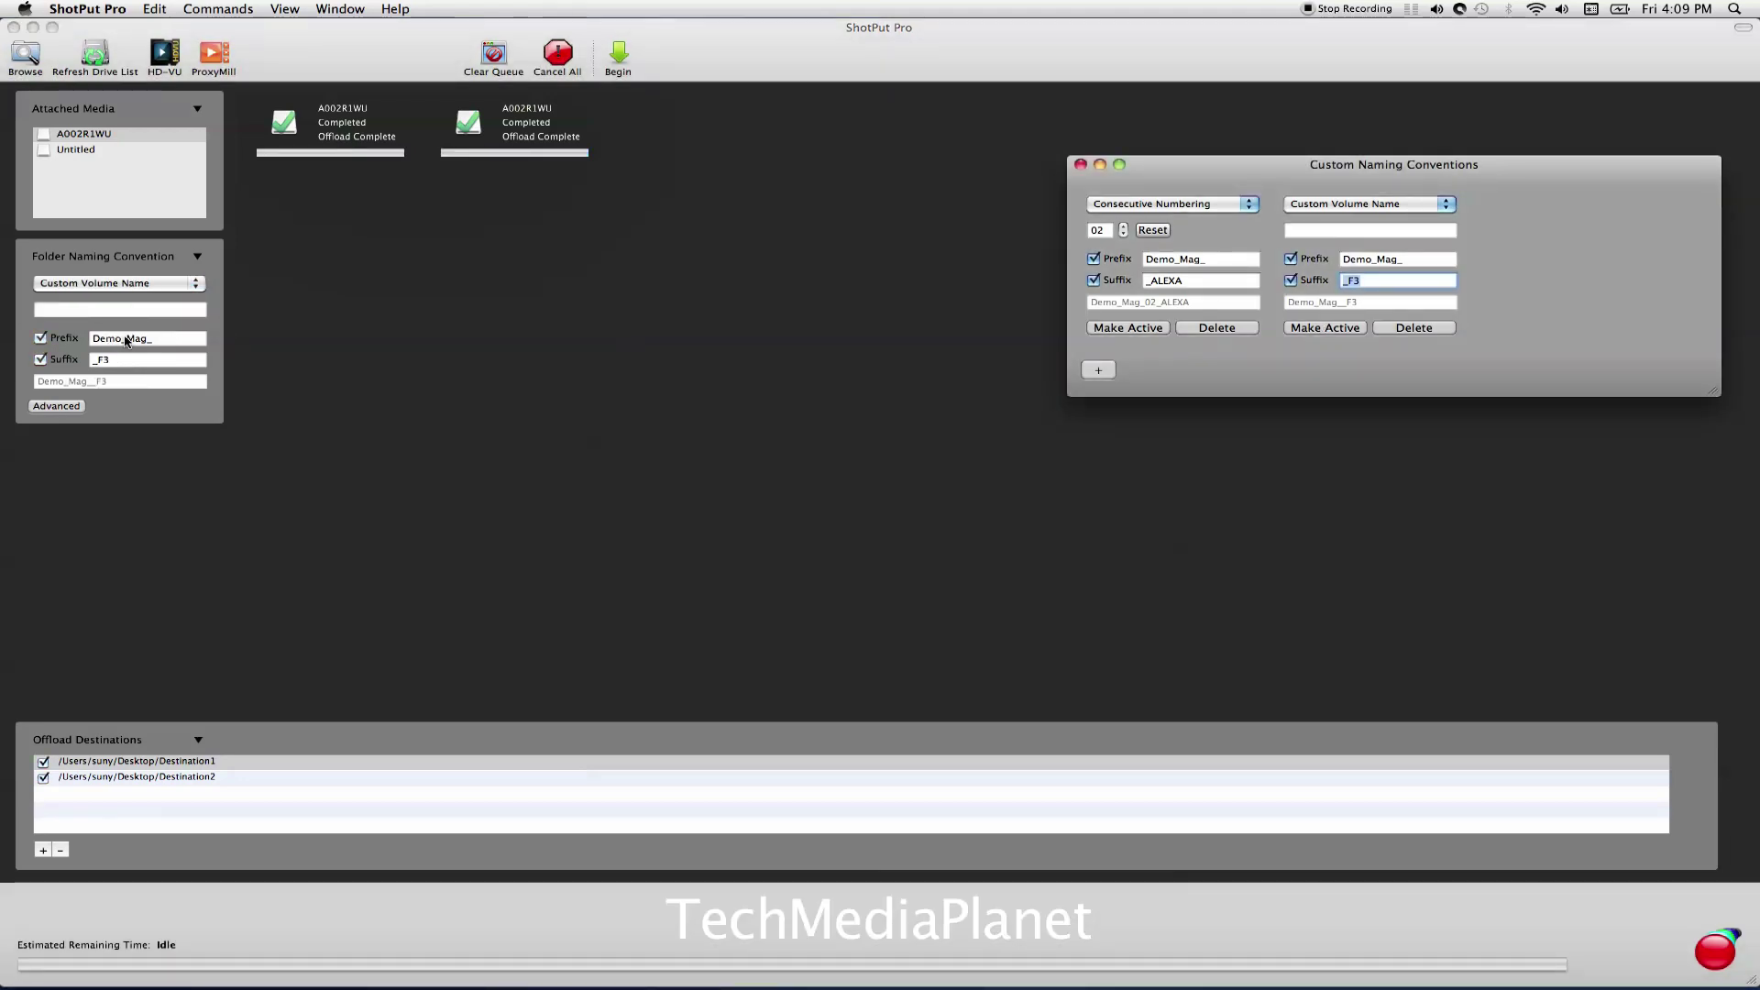
{"action": "left_click", "coordinate": [197, 285]}
{"action": "left_click", "coordinate": [152, 296]}
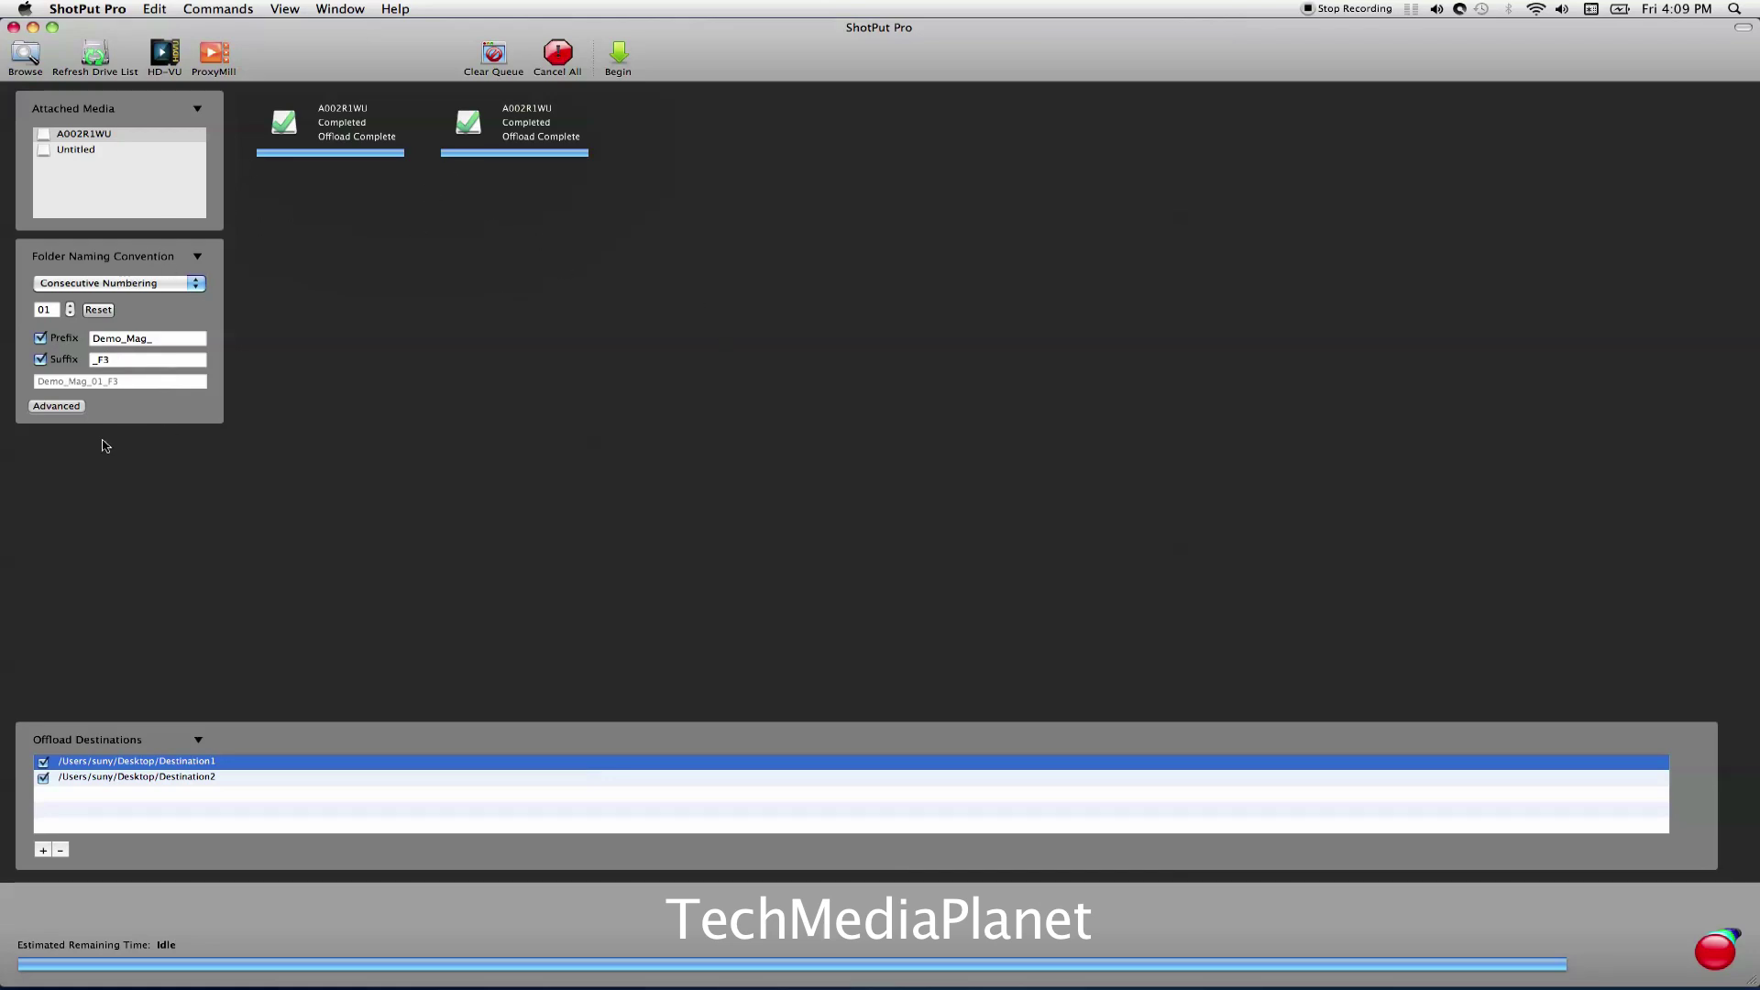
Make the _ALEXA naming preset active, switch back to _F3, and move the presets window toward the centre.
{"action": "left_click", "coordinate": [67, 412]}
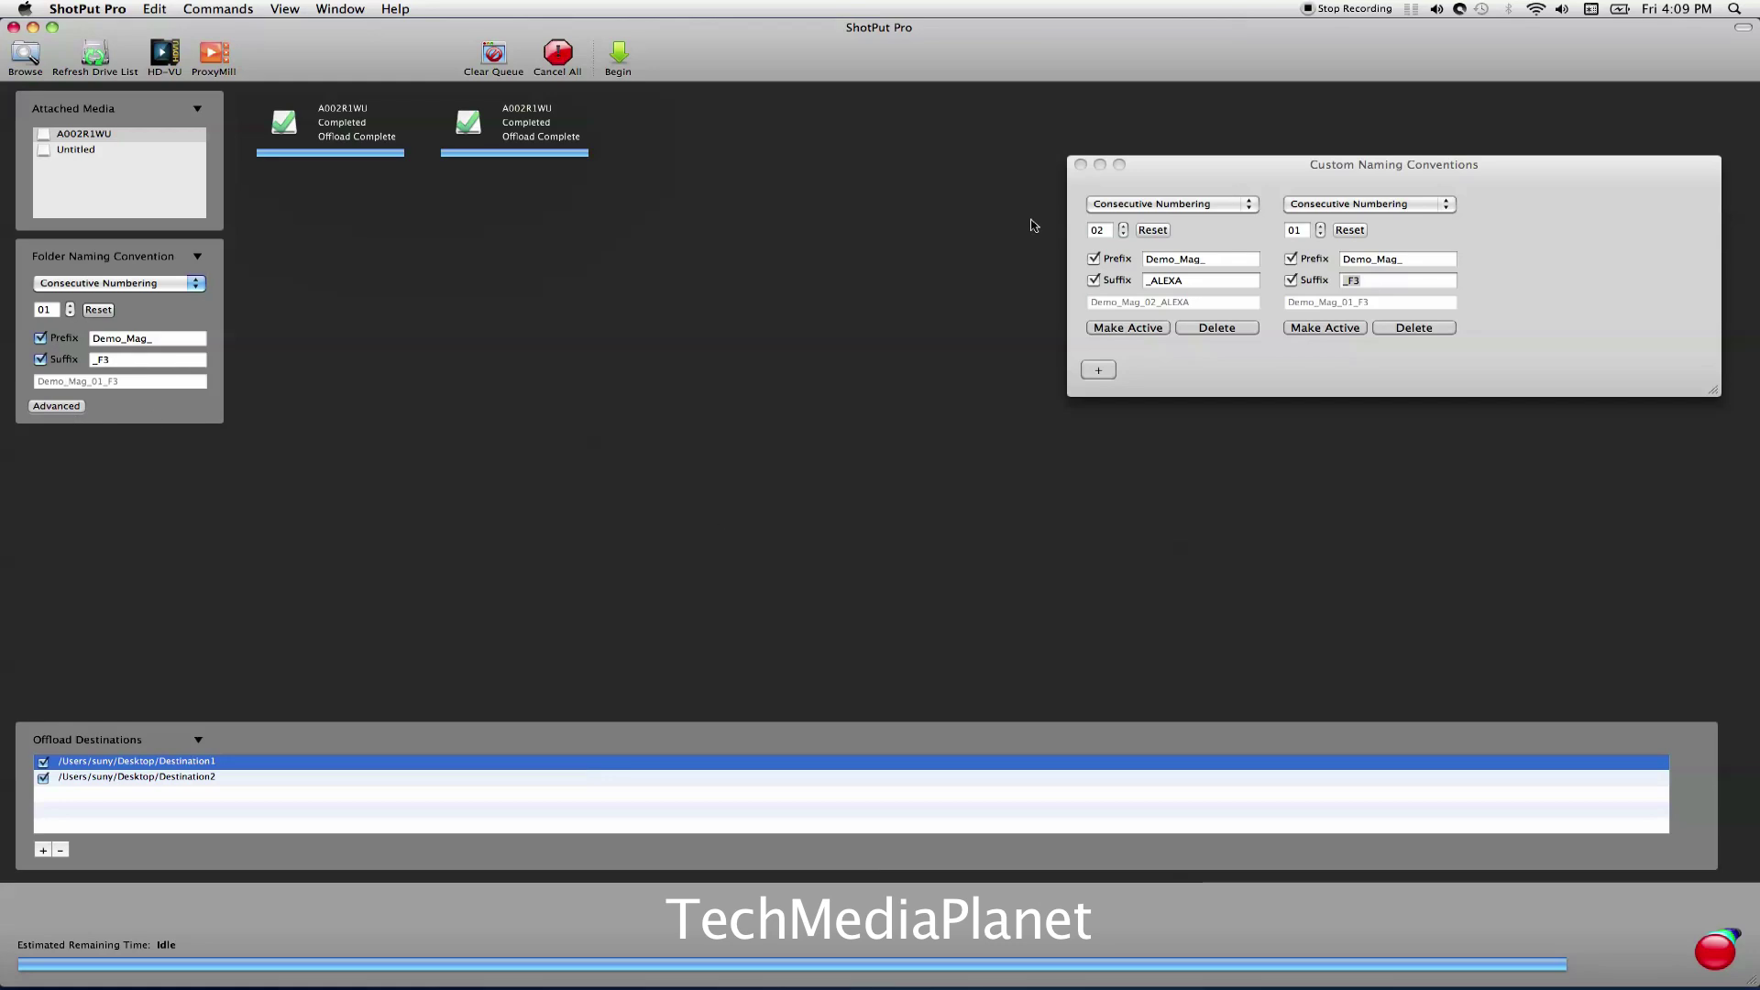
{"action": "left_click", "coordinate": [1131, 328]}
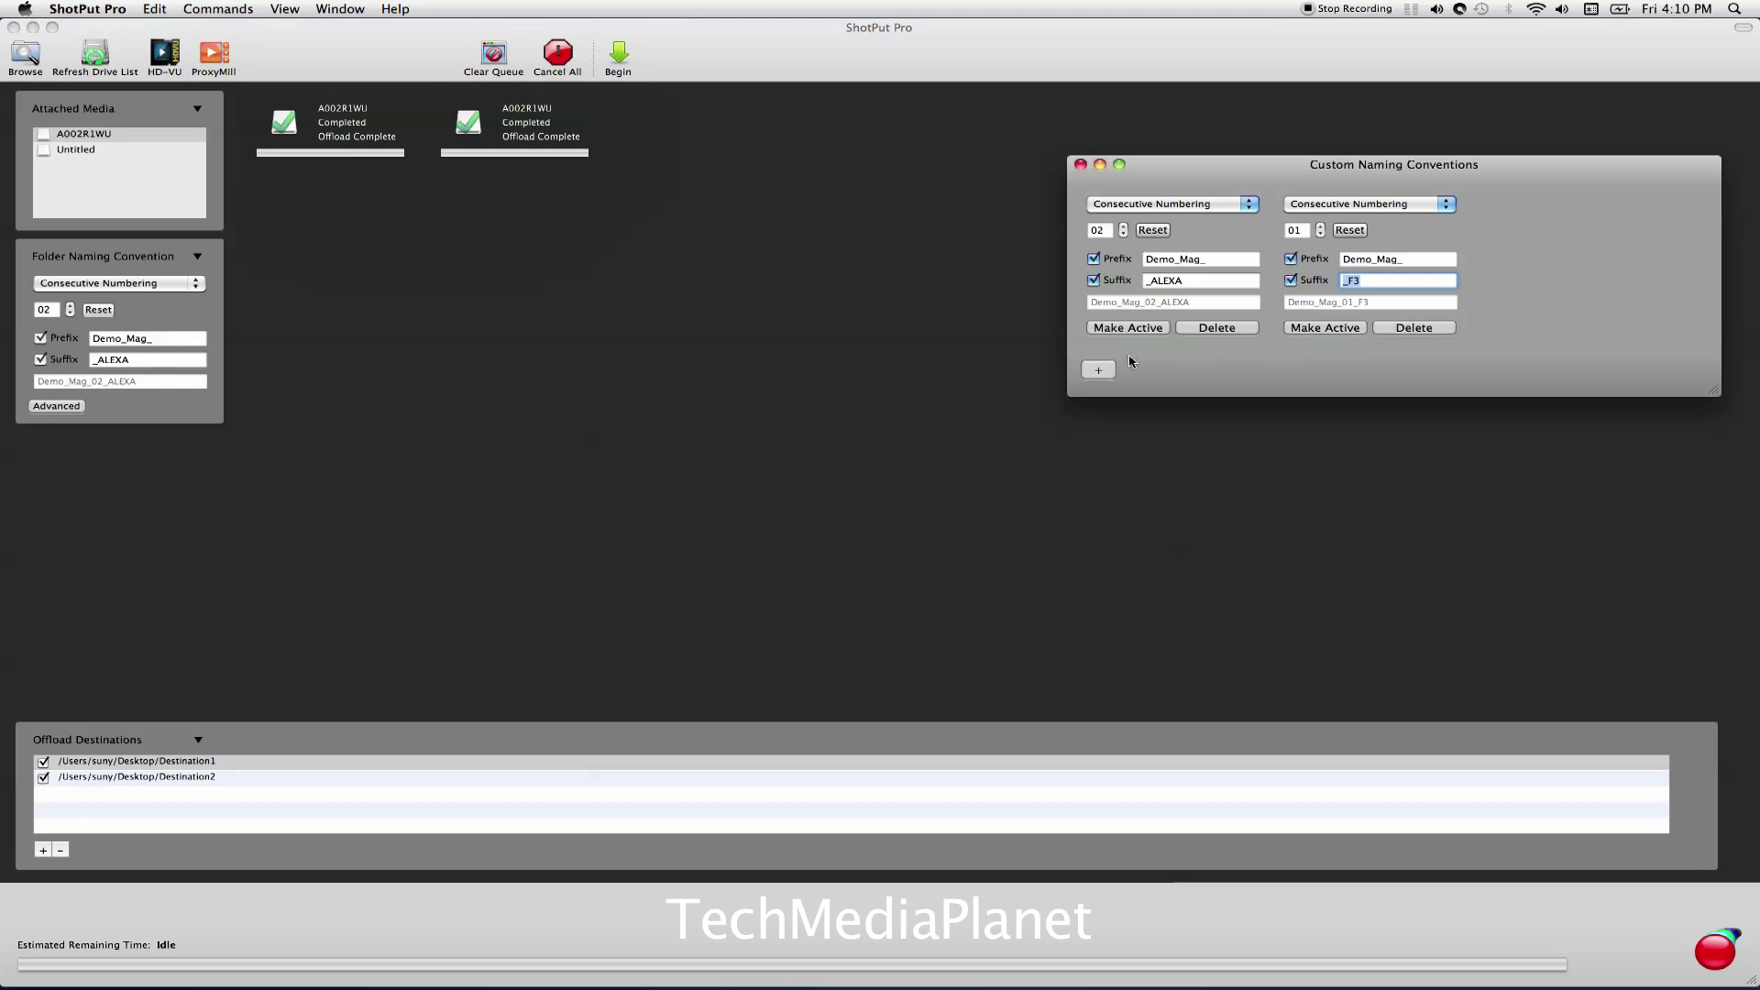
{"action": "left_click", "coordinate": [1314, 328]}
{"action": "left_click_drag", "start_coordinate": [1508, 174], "coordinate": [1188, 189]}
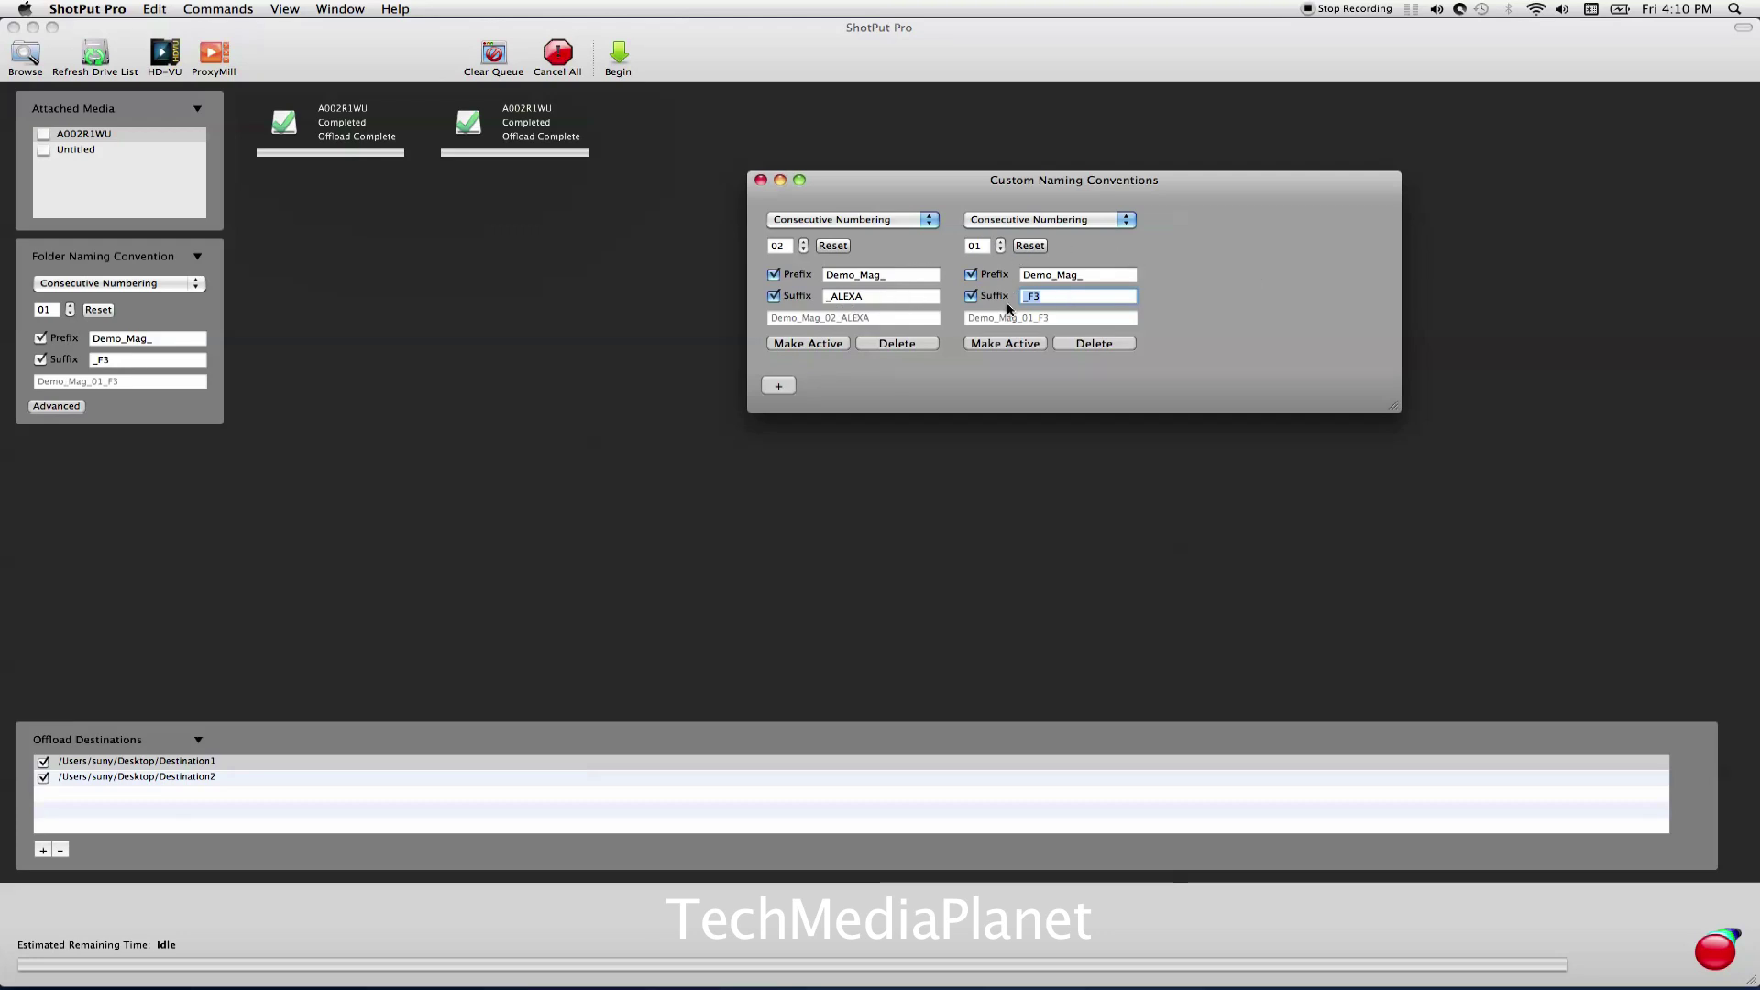
Close the Custom Naming Conventions window, keeping Demo_Mag_01_F3 as the folder naming.
{"action": "left_click", "coordinate": [759, 180]}
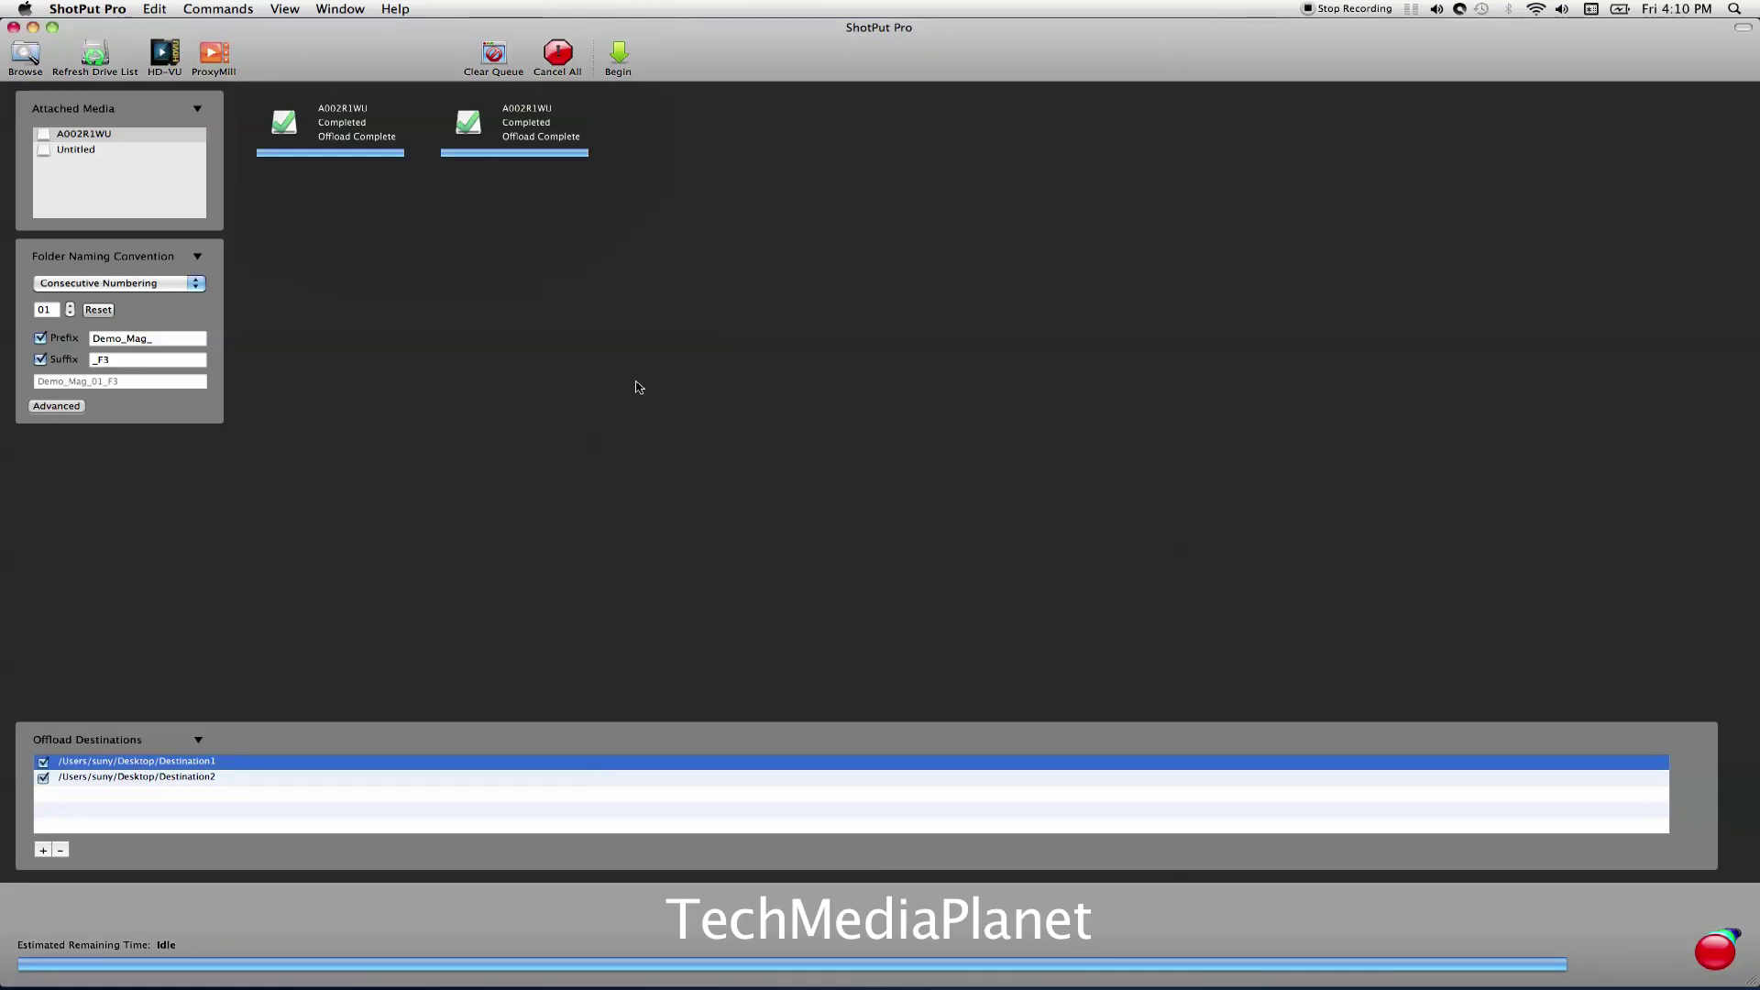